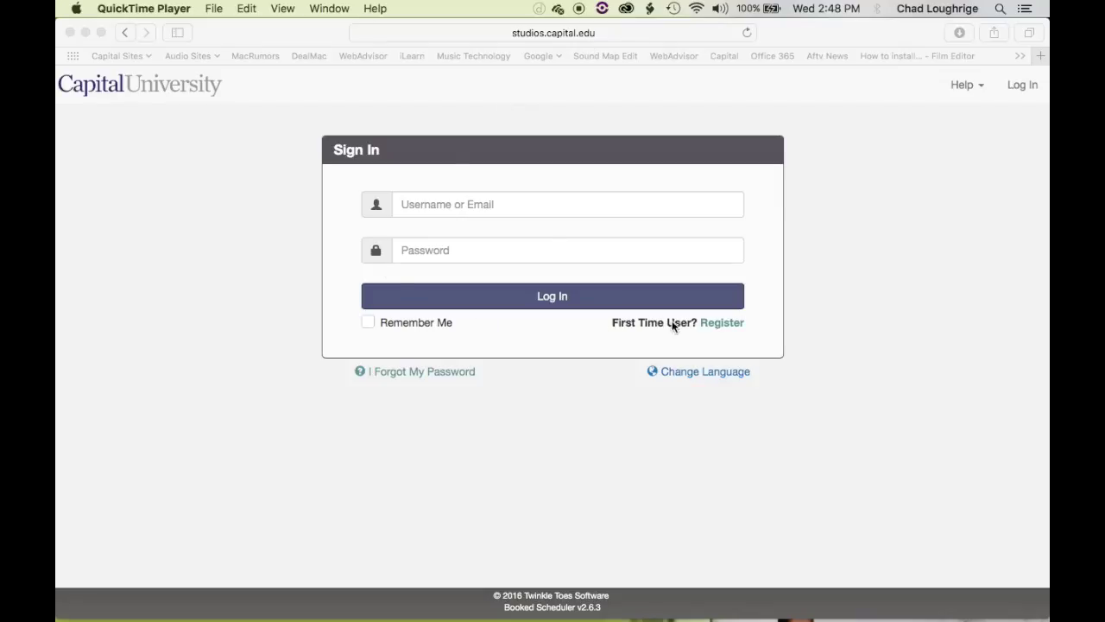
- Open the registration form for a first-time user and look over its fields down to the security code
left_click(722, 325)
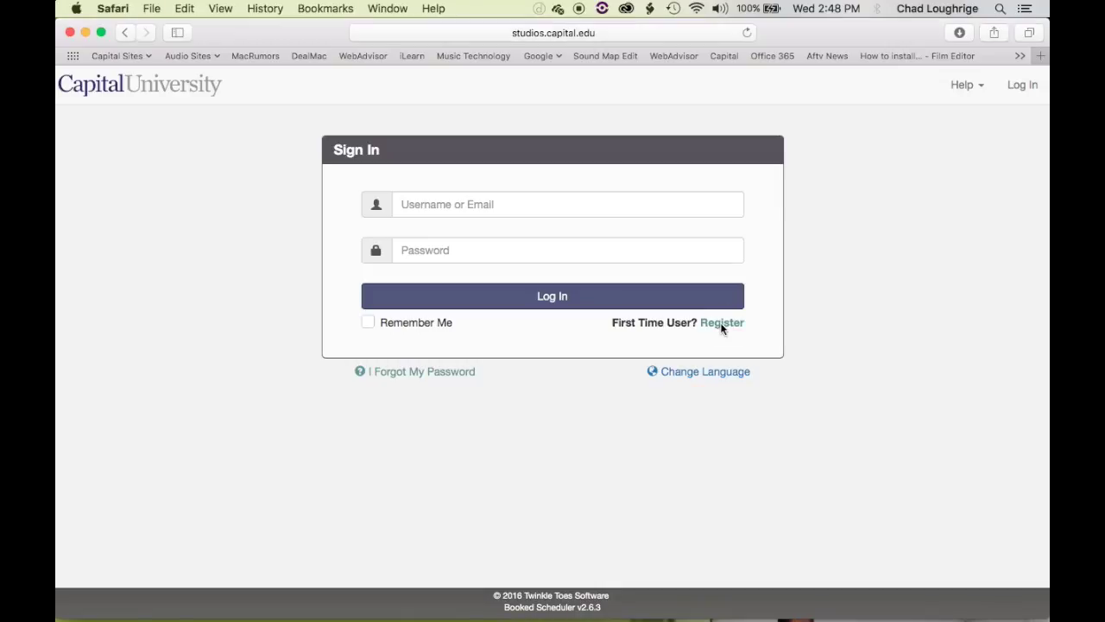
left_click(721, 324)
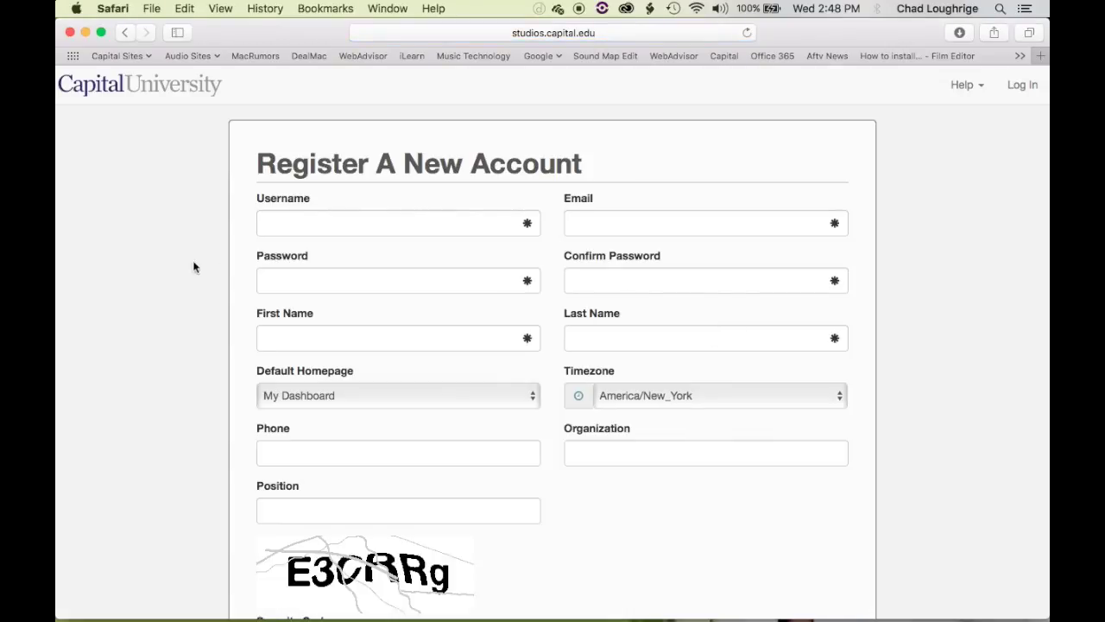
scroll(160, 260, "down", 2)
scroll(161, 259, "down", 1)
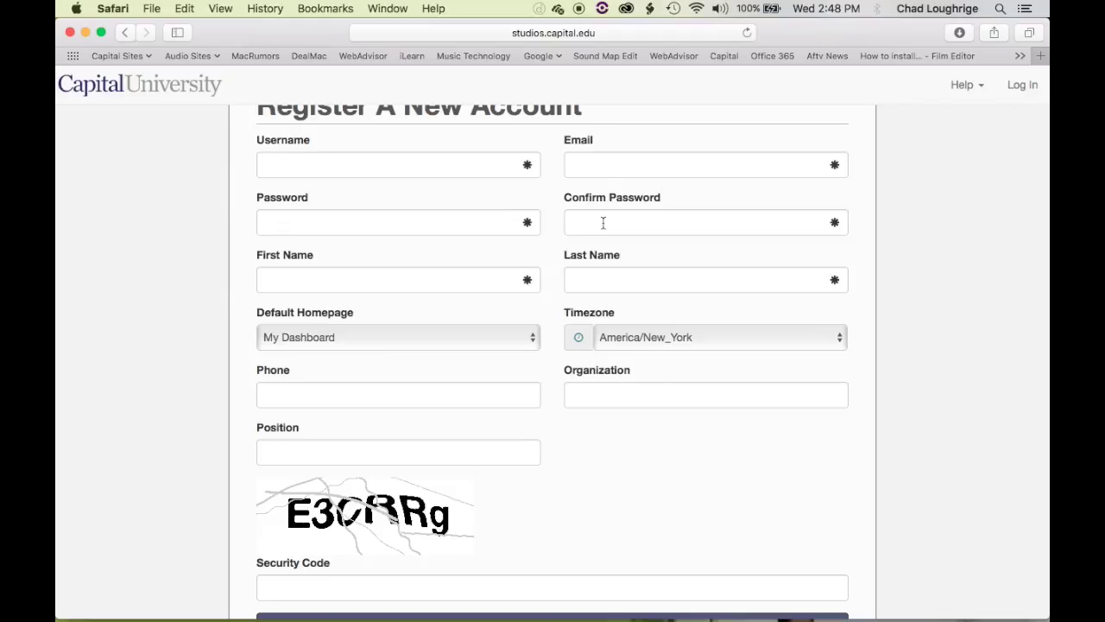
scroll(604, 223, "down", 2)
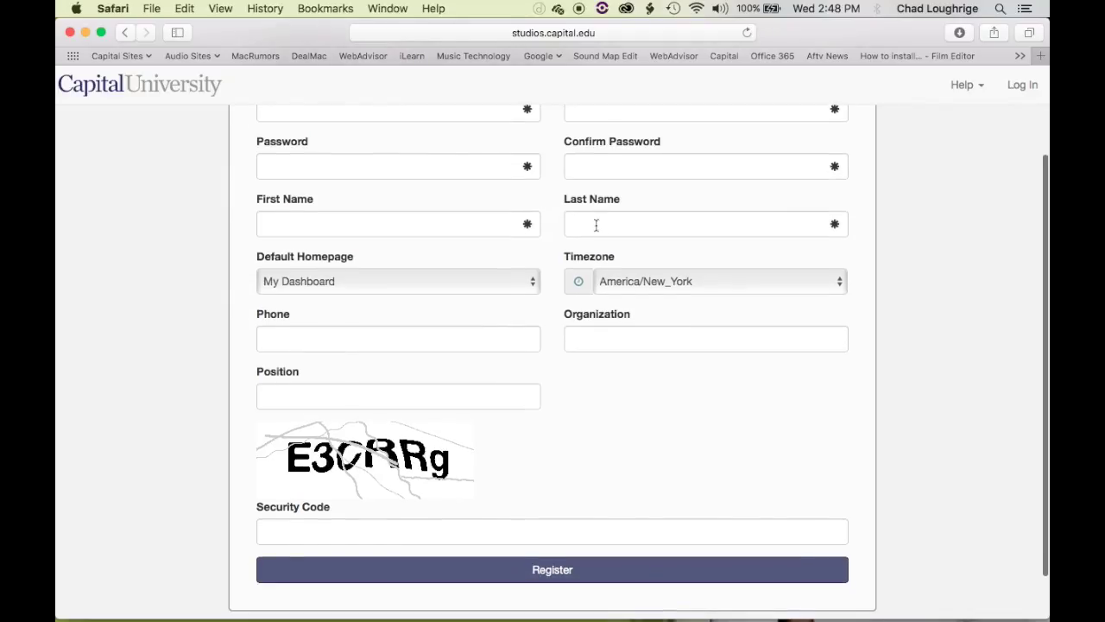
- Enter Student as the position in the registration form, and return to the sign-in page without registering
left_click(299, 399)
type("STude")
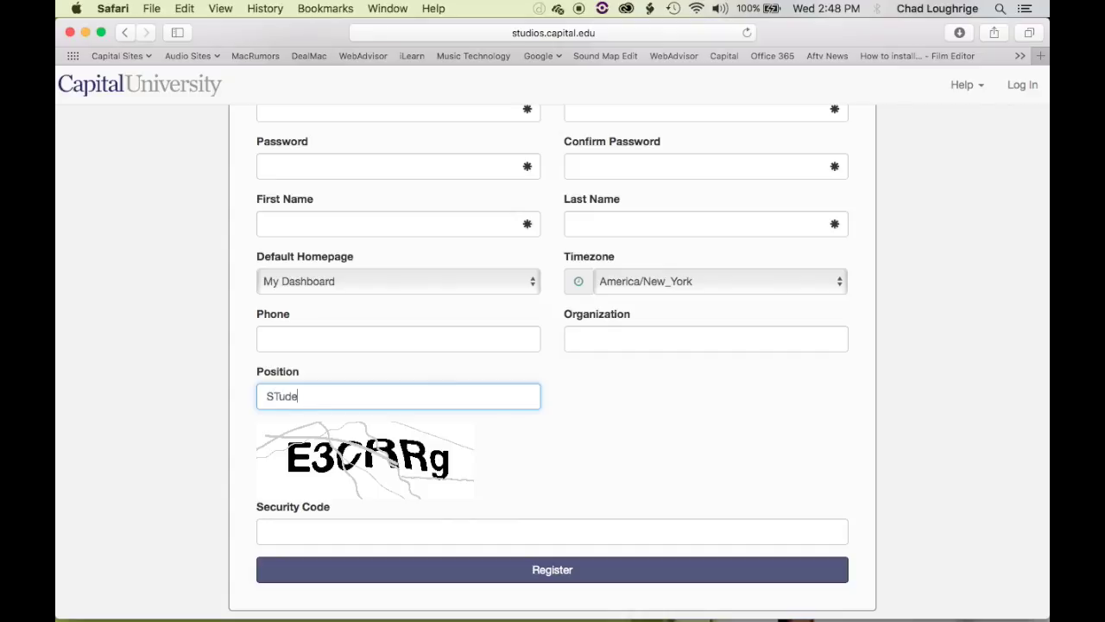
key("BackSpace")
key("BackSpace")
key("BackSpace")
key("BackSpace")
type("tudent")
scroll(148, 346, "down", 2)
scroll(148, 346, "up", 5)
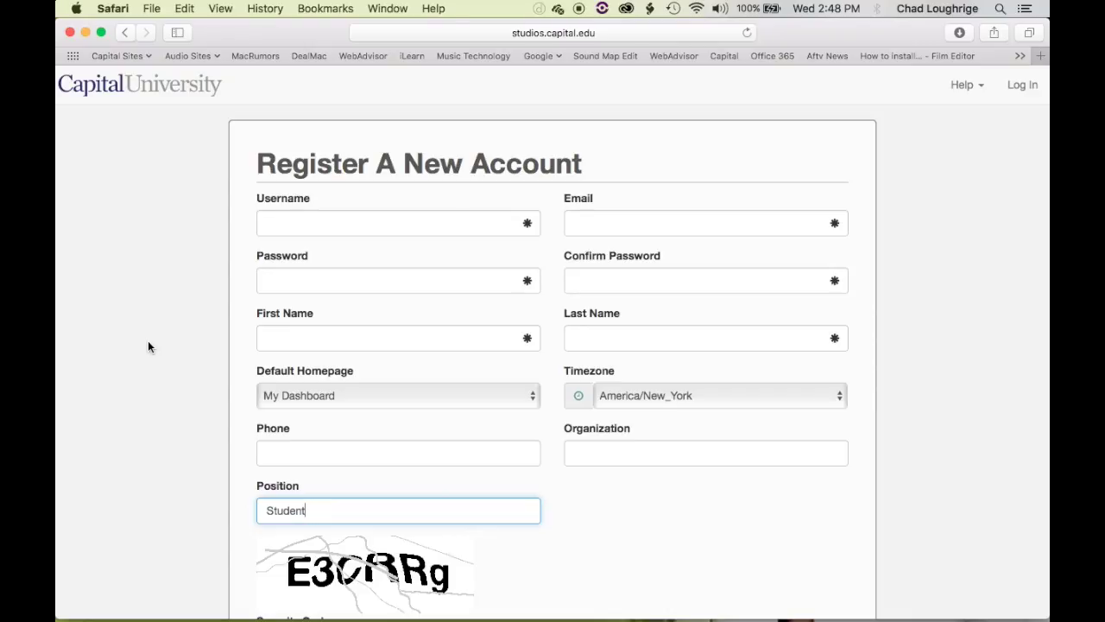
left_click(124, 32)
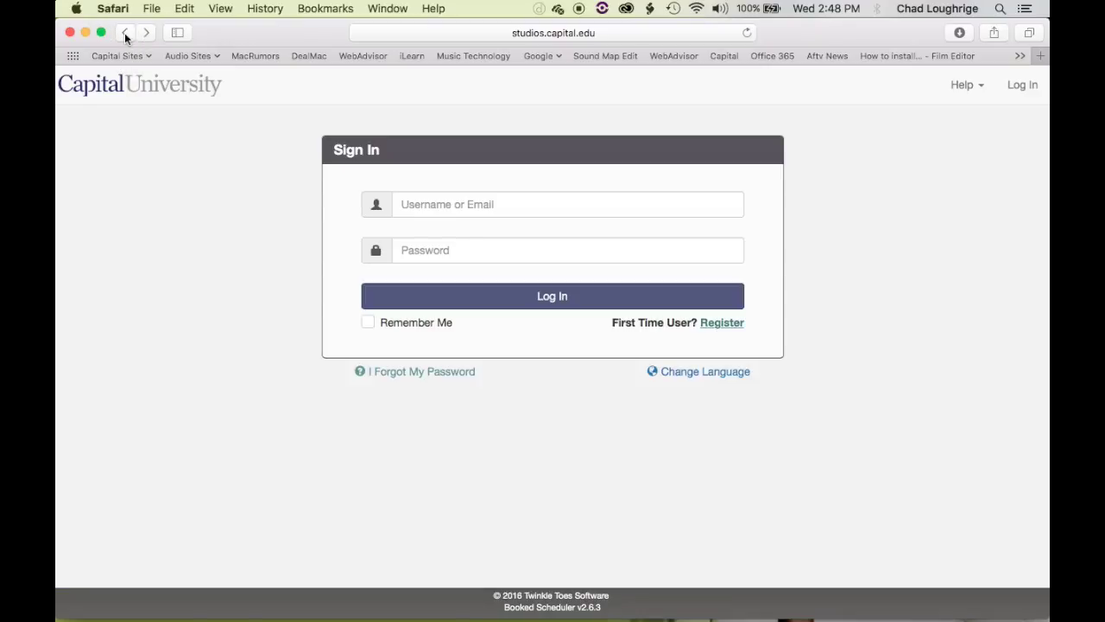
- Sign in with the username student and the account password, declining to save the password in the browser
left_click(414, 203)
type("st")
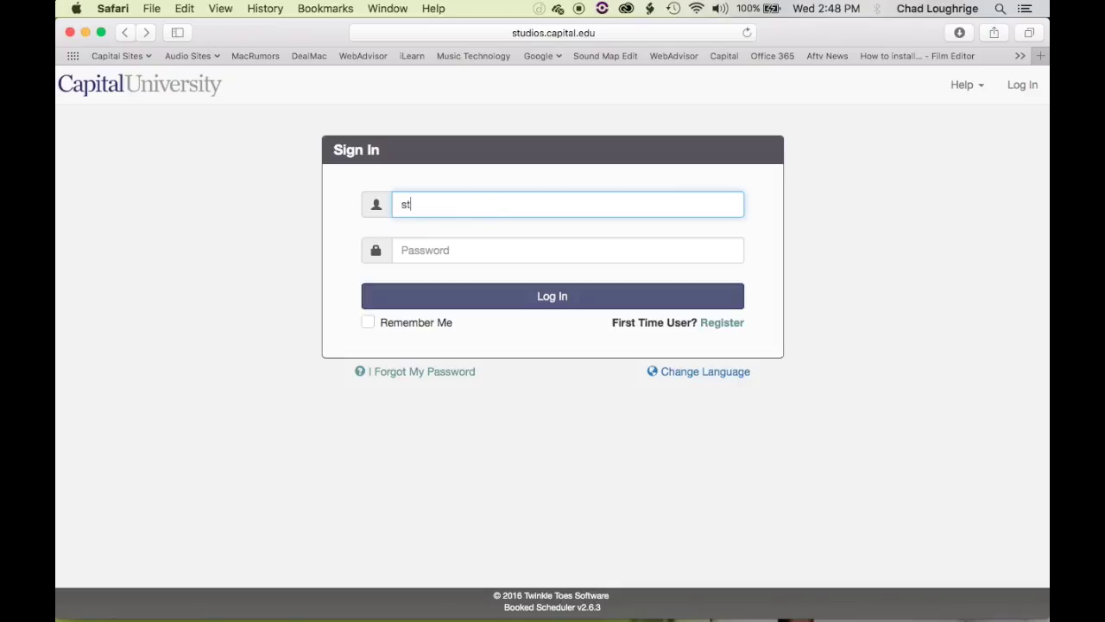
type("udent")
key("Tab")
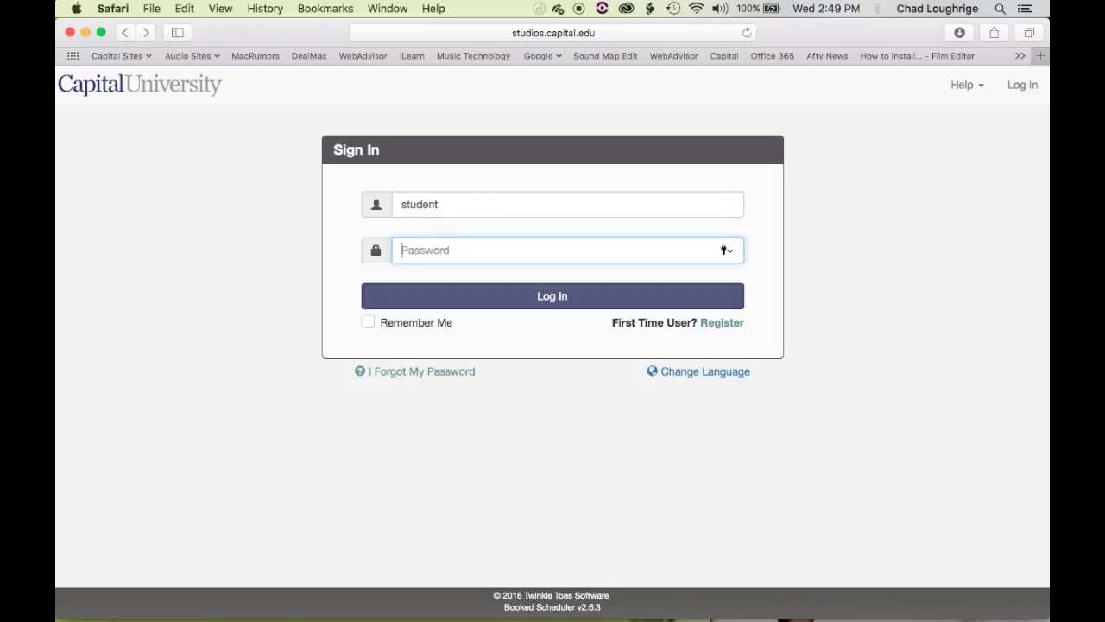
type("********")
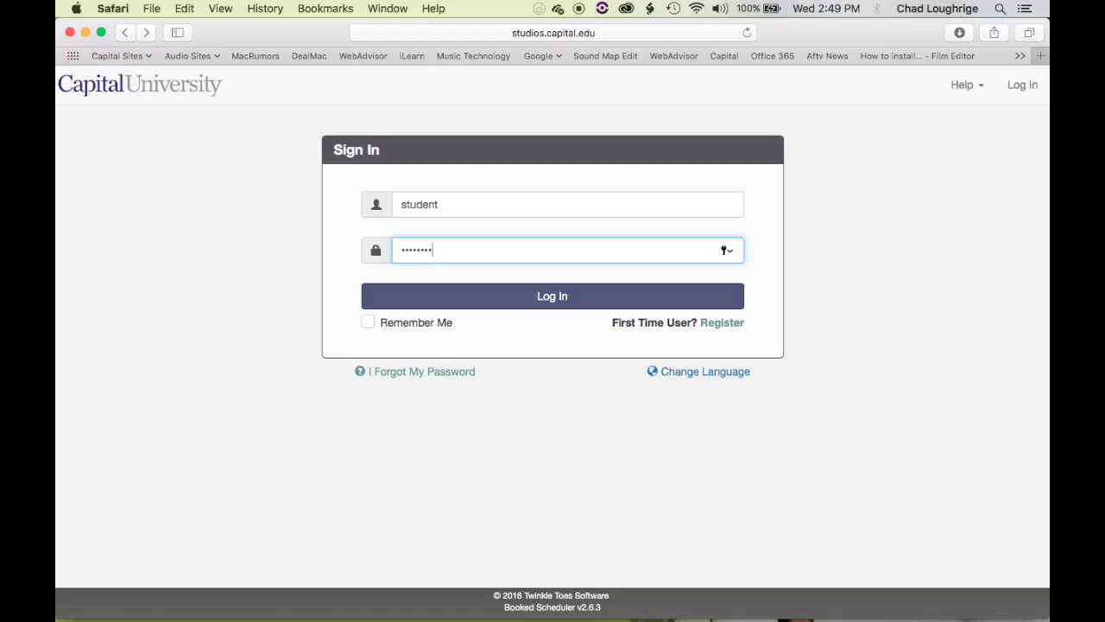
left_click(549, 298)
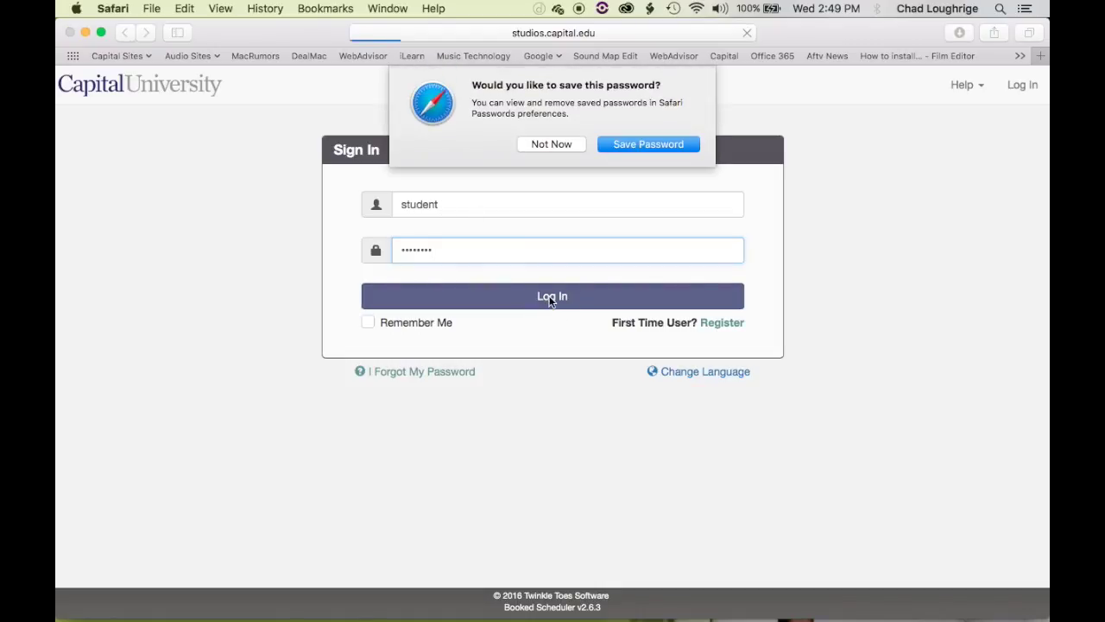
left_click(550, 144)
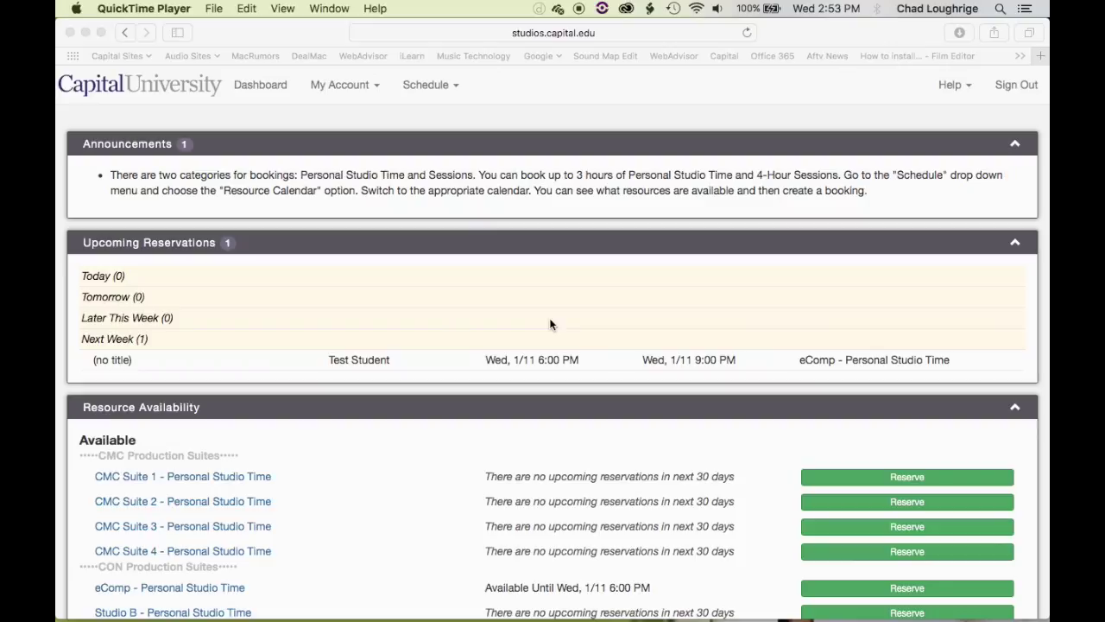
- Examine the dashboard's resource availability list for the production suites and Studios A, E and F
scroll(533, 323, "down", 2)
scroll(532, 326, "down", 6)
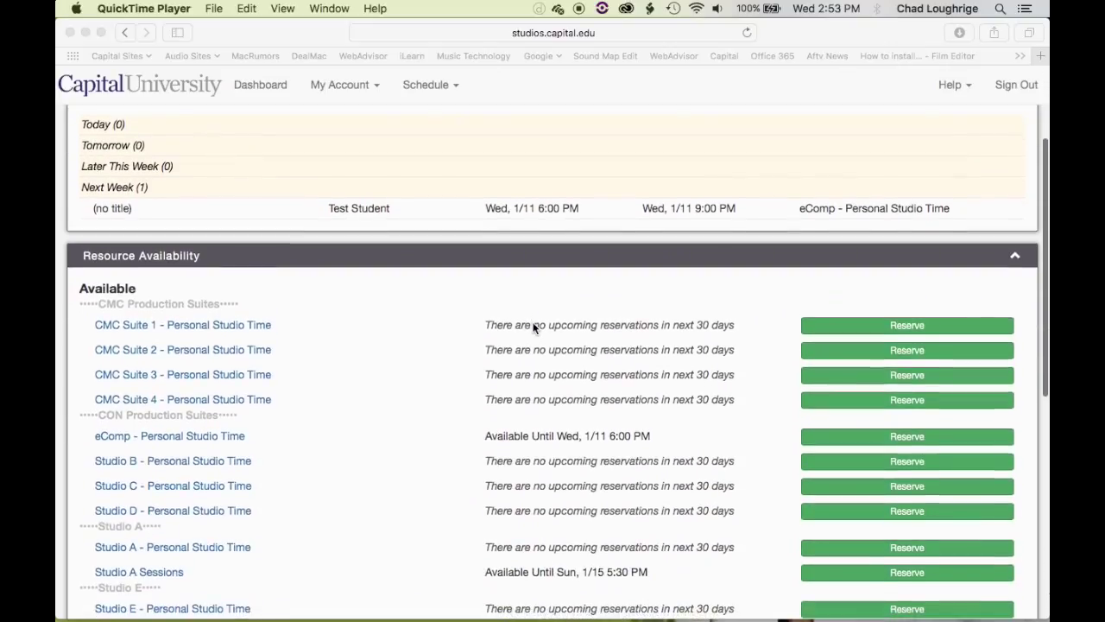
scroll(373, 244, "down", 2)
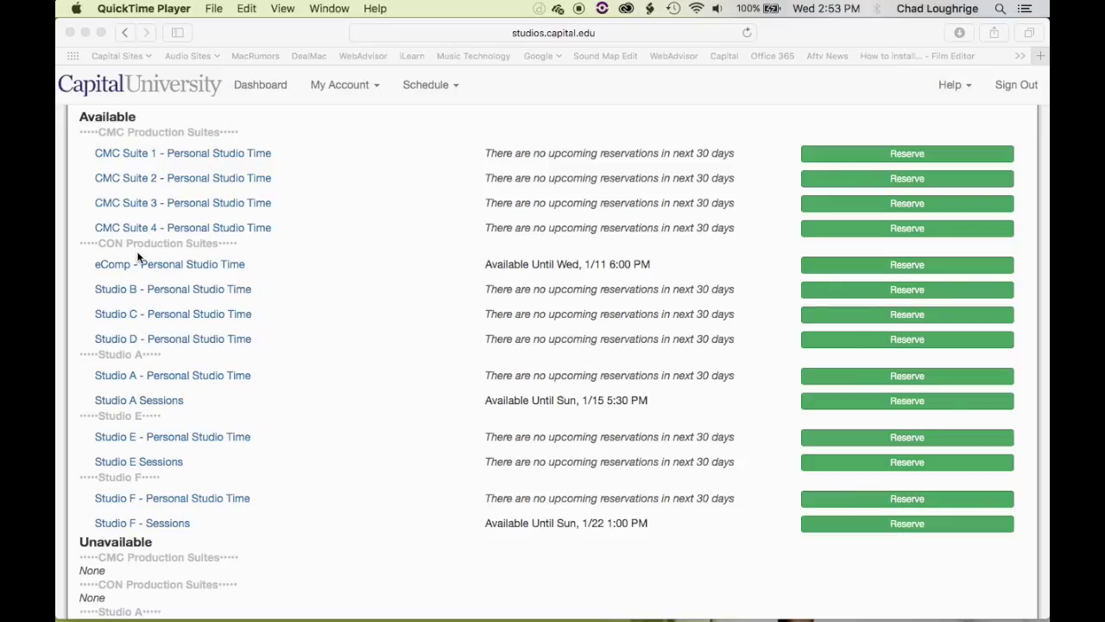
scroll(308, 254, "down", 3)
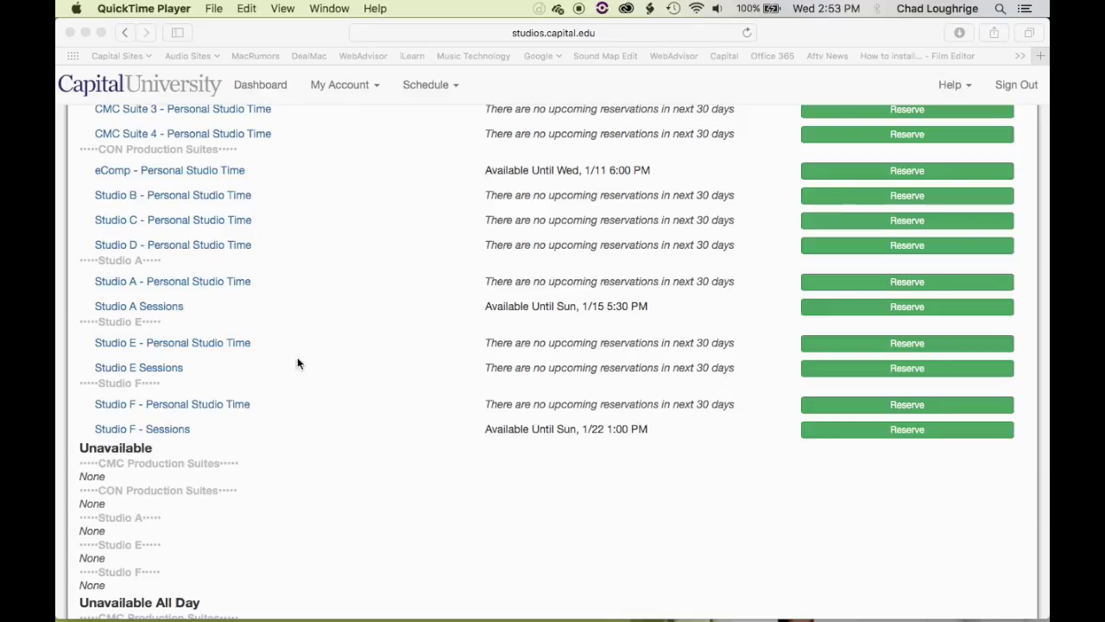
scroll(386, 359, "up", 1)
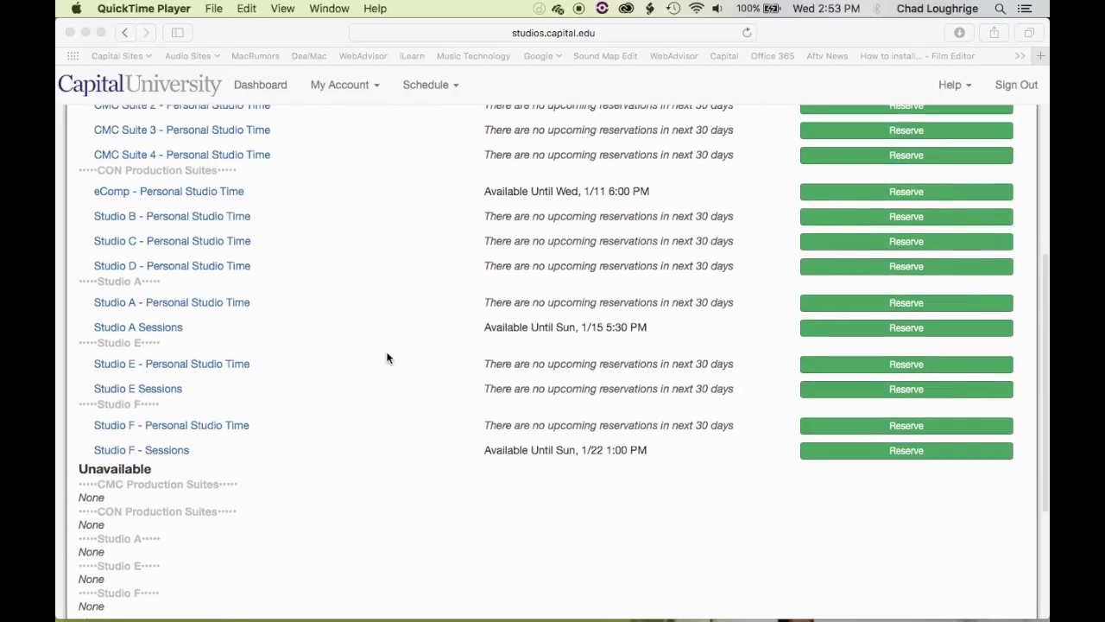
scroll(387, 358, "up", 5)
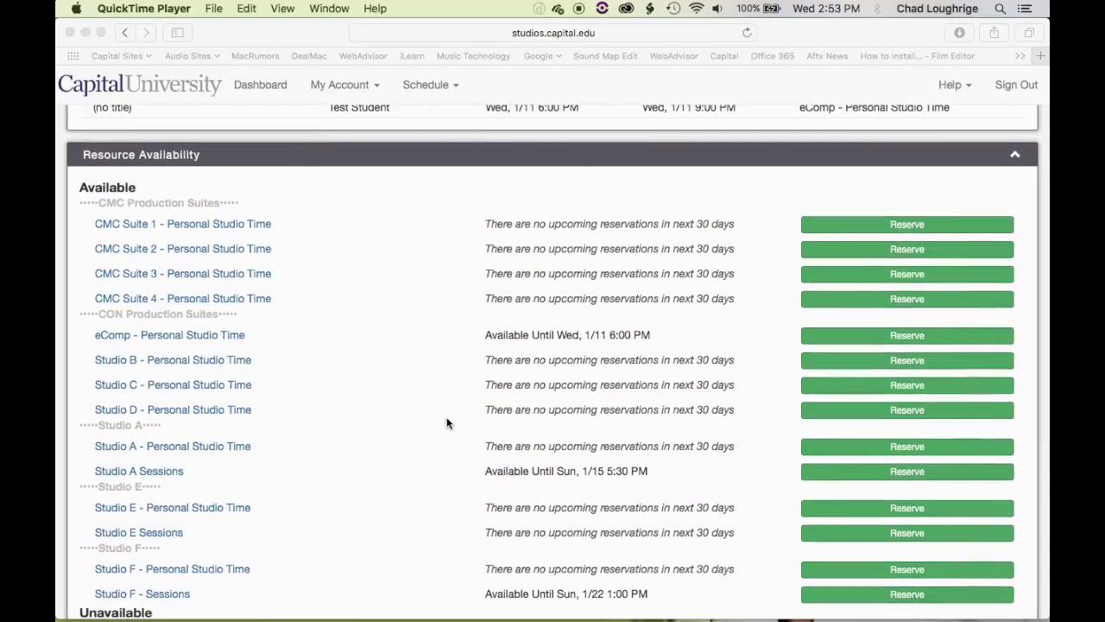
scroll(446, 421, "up", 8)
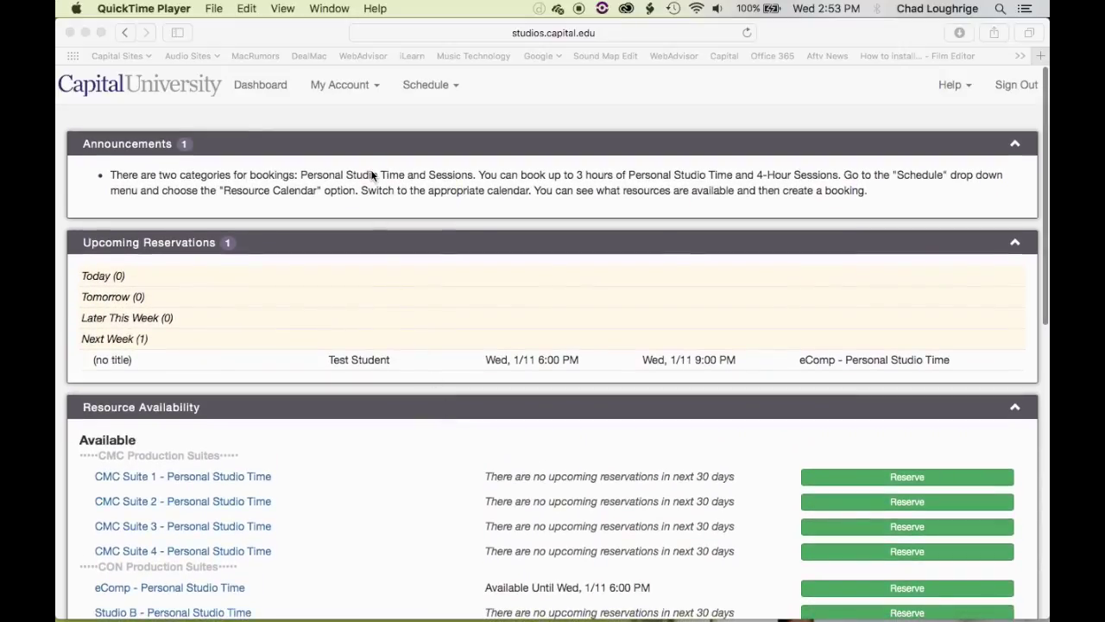
- Open the Resource Calendar for the studio schedule
left_click(348, 90)
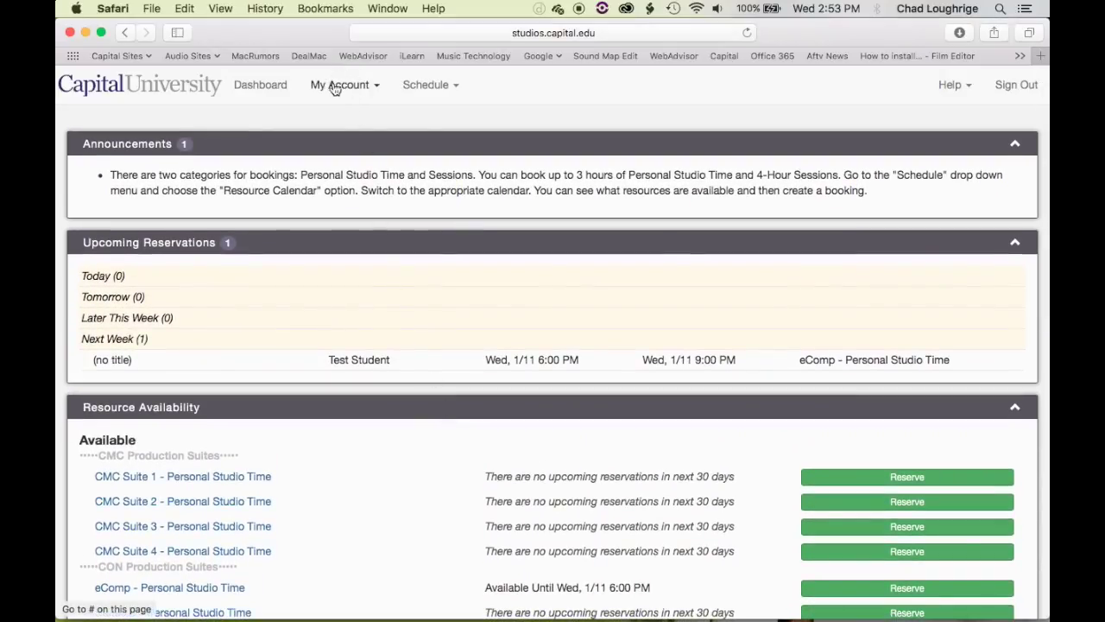
left_click(338, 88)
left_click(428, 86)
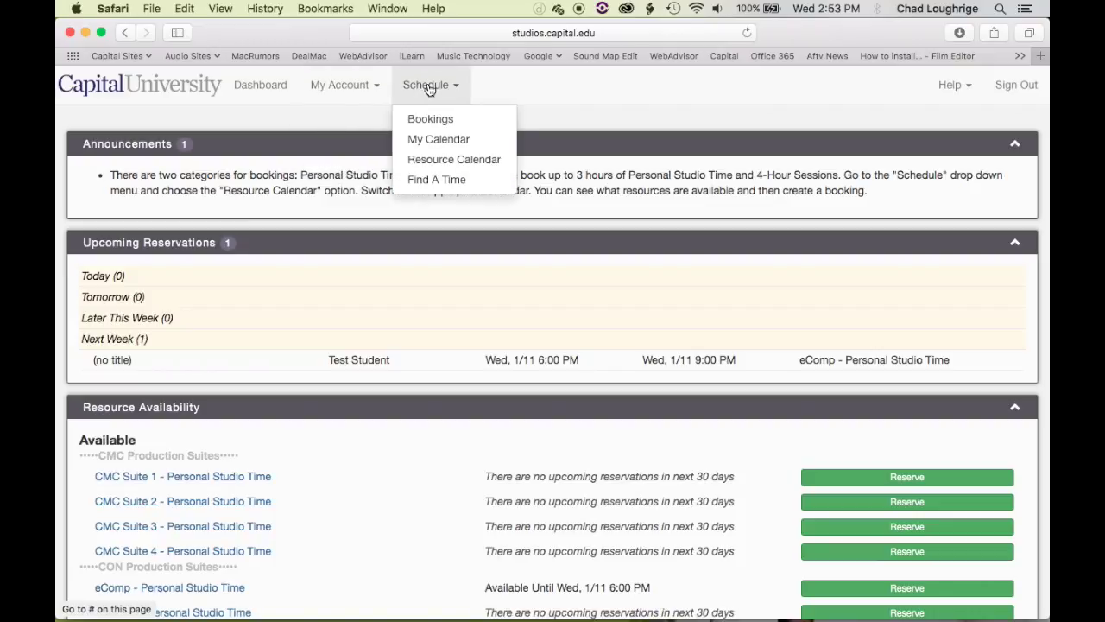
left_click(429, 162)
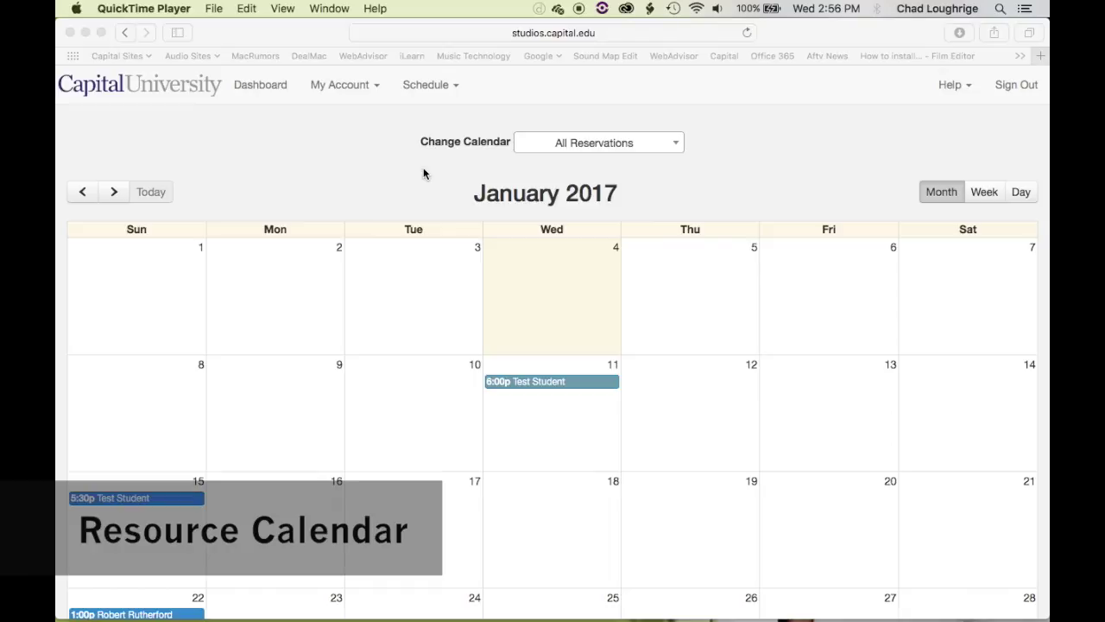
- Look over the January 2017 reservations, check February 2017, and return to January
scroll(423, 173, "down", 4)
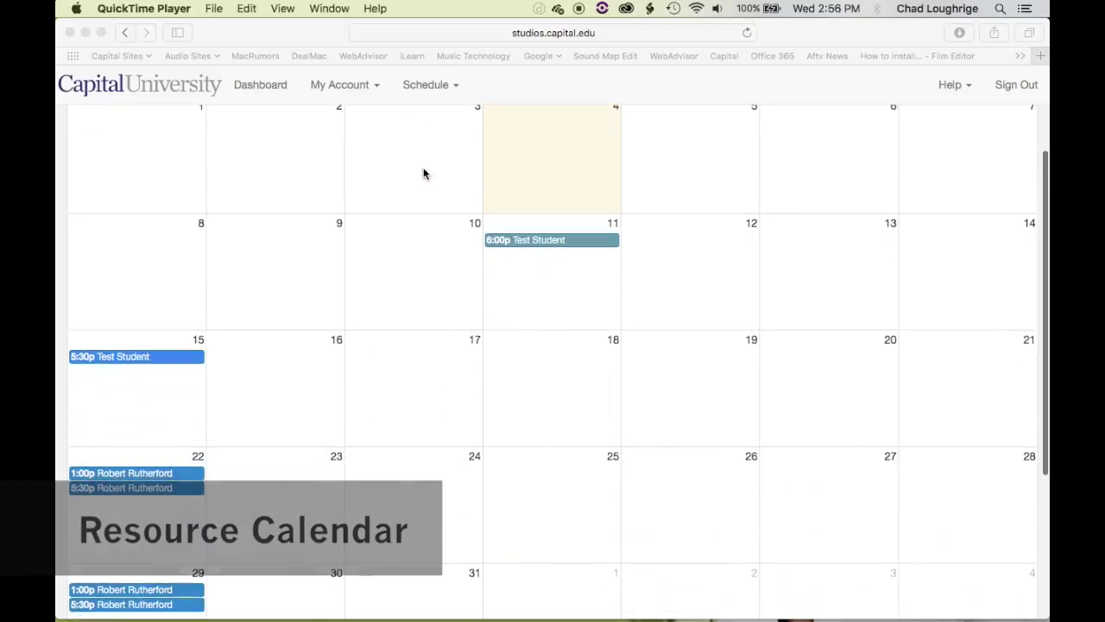
scroll(423, 173, "up", 4)
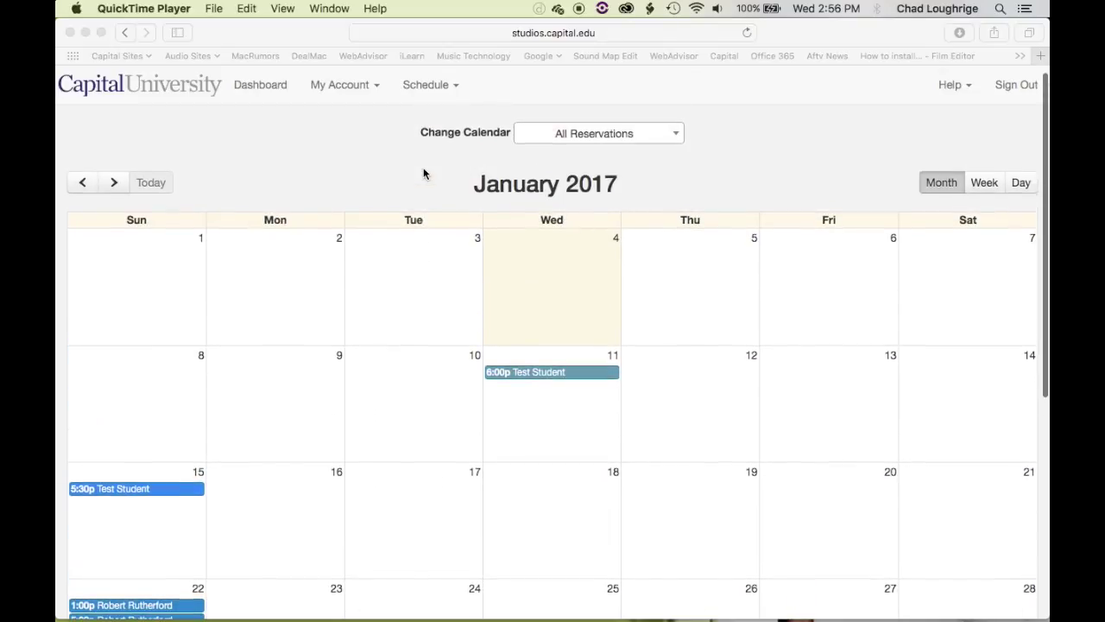
left_click(110, 184)
left_click(110, 183)
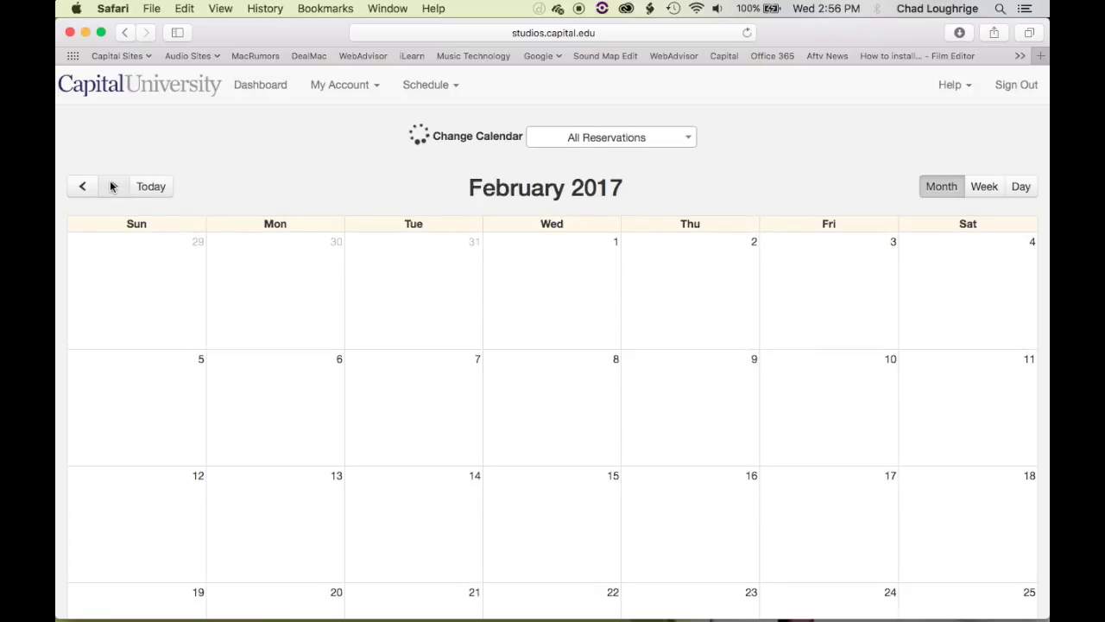
left_click(82, 188)
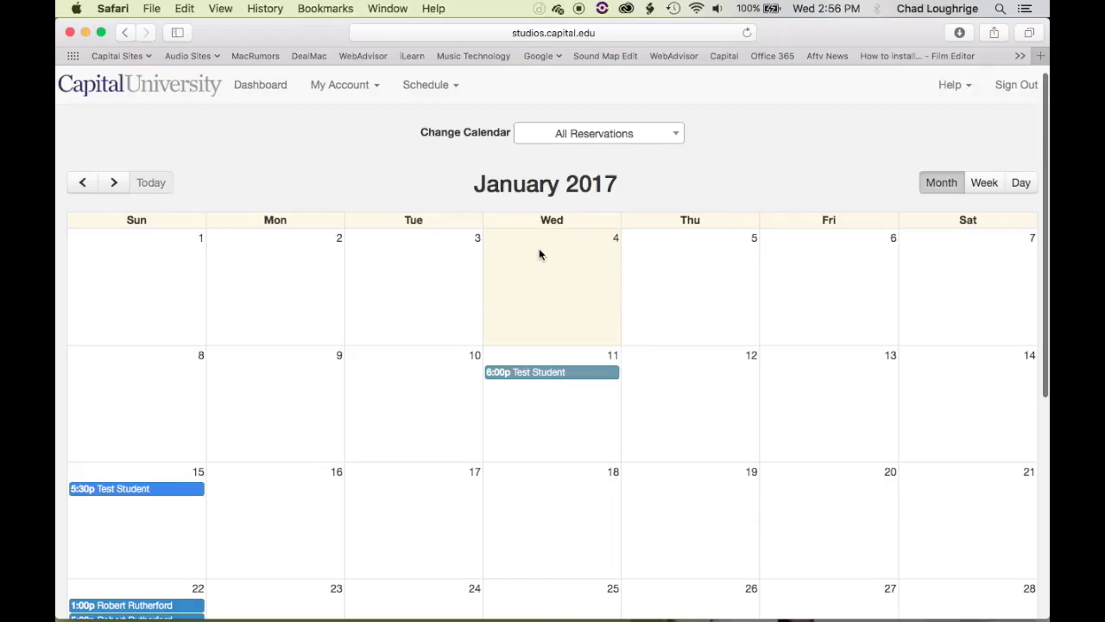
- View the details of the January 11 6:00 PM reservation and the January 22 1:00 PM reservation
scroll(539, 254, "down", 3)
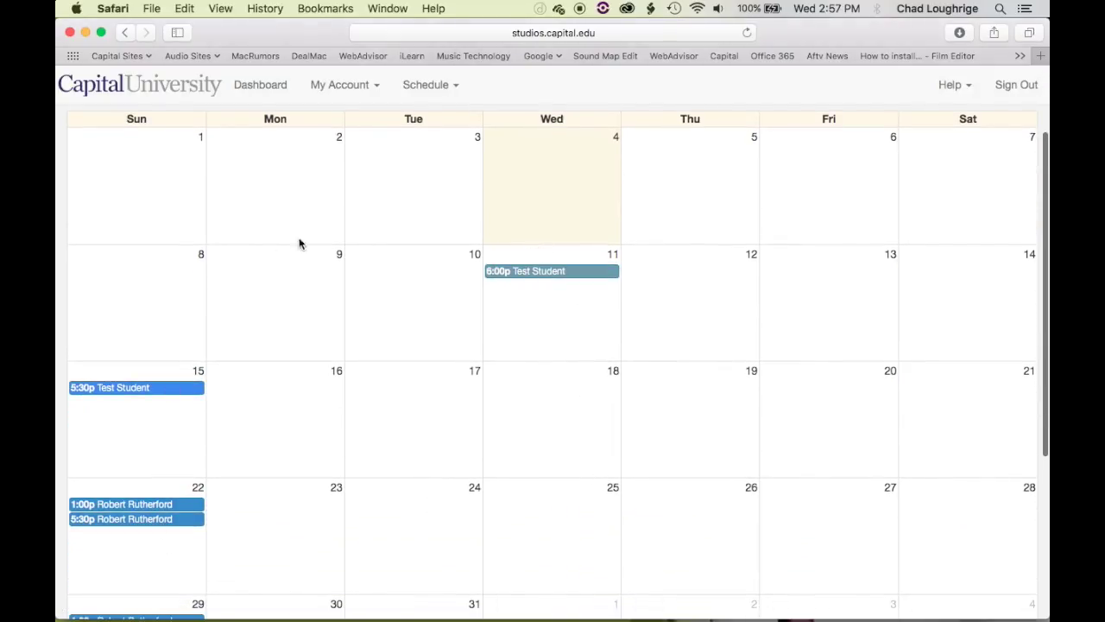
scroll(460, 393, "up", 3)
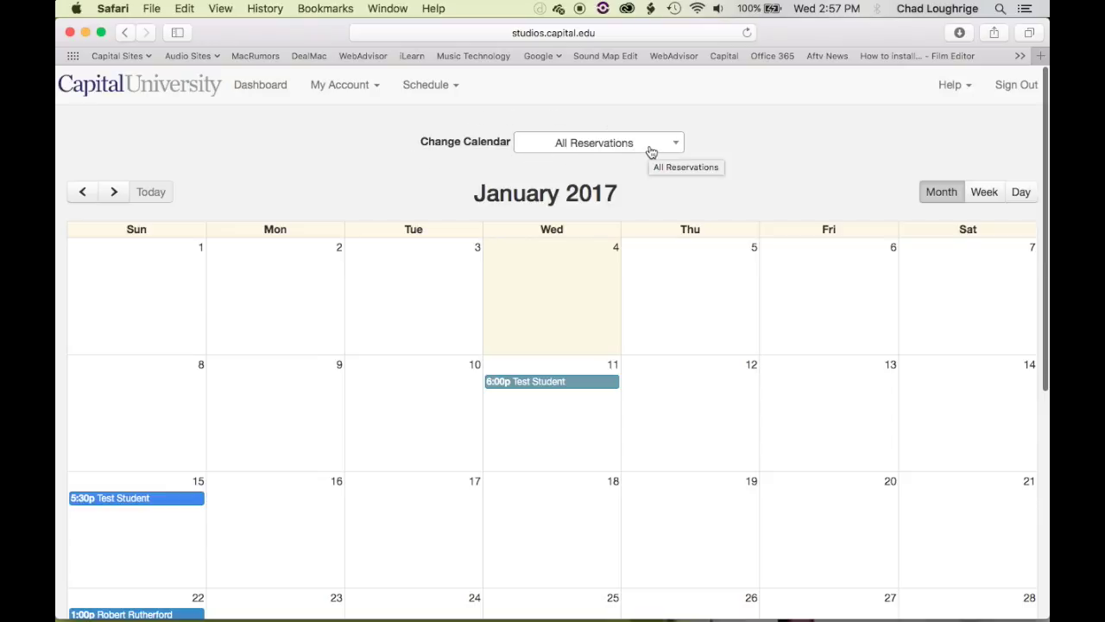
scroll(490, 331, "down", 2)
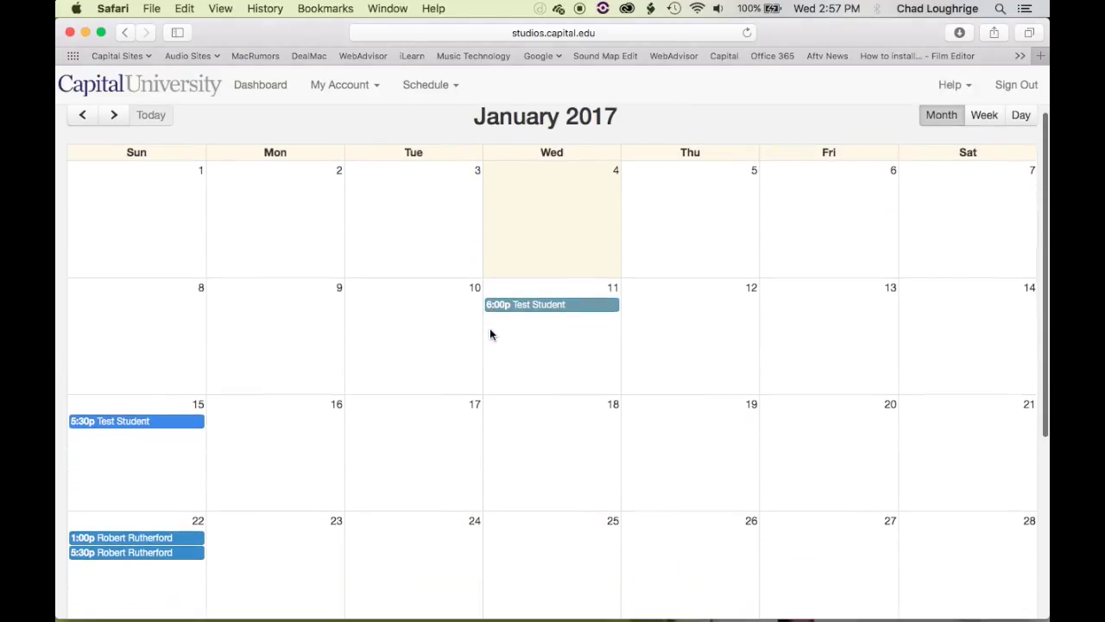
left_click(536, 309)
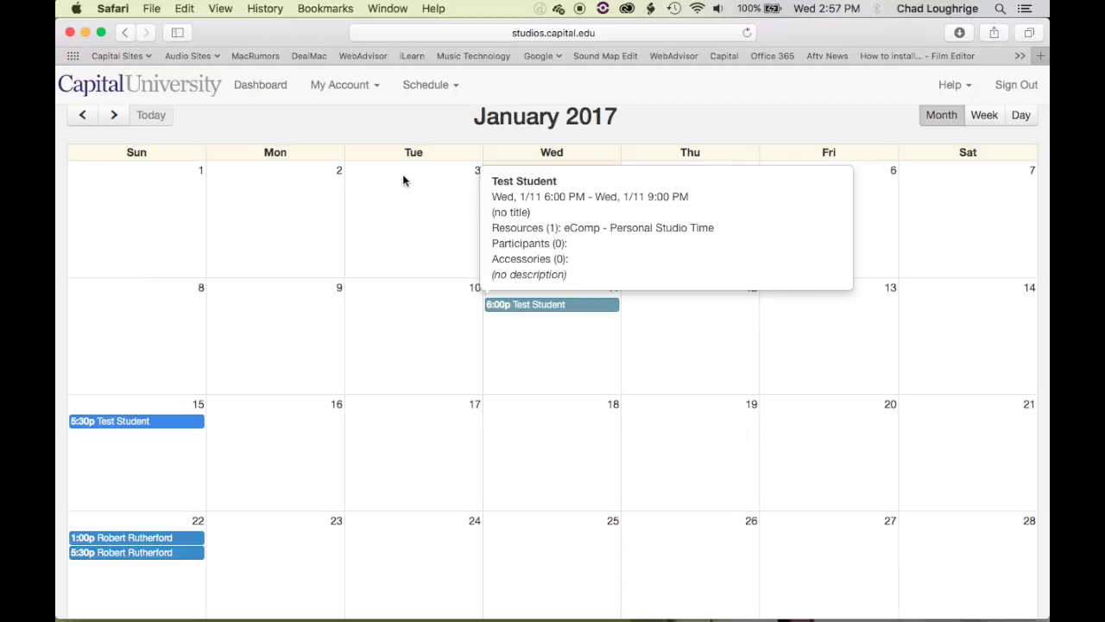
scroll(365, 299, "down", 3)
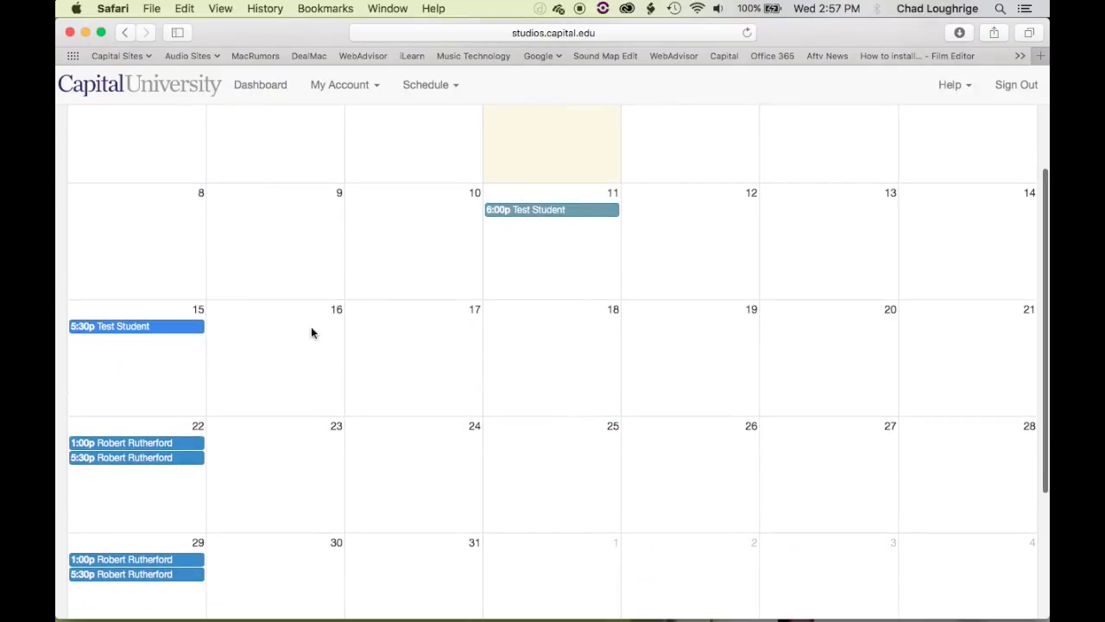
mouse_move(128, 445)
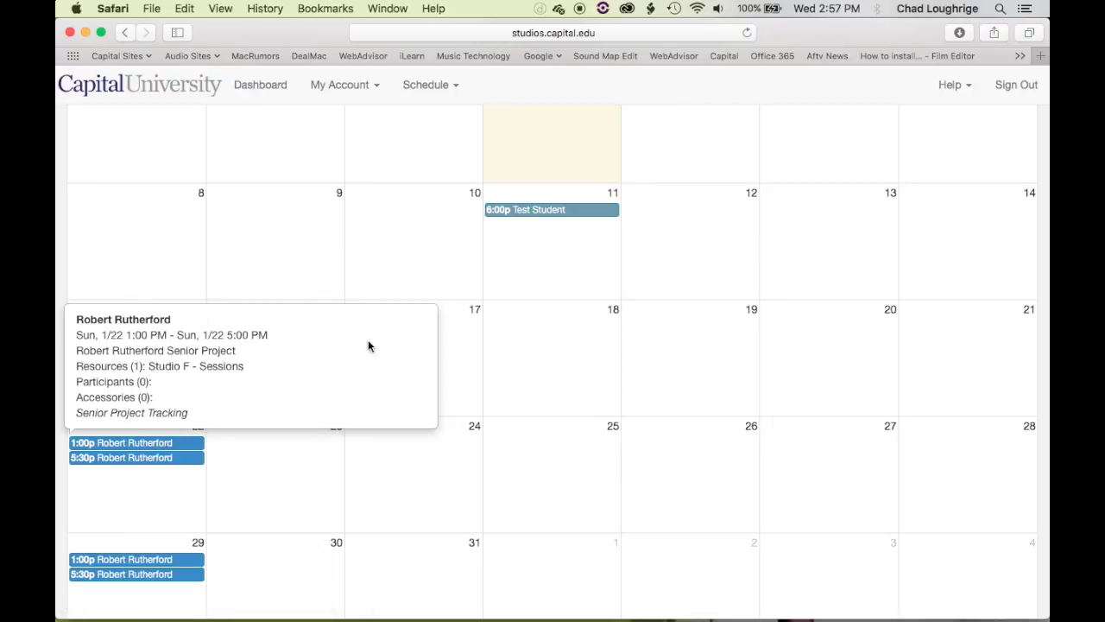
- Filter the Resource Calendar to Studio F - Sessions and look over its January 2017 reservations
scroll(394, 190, "up", 5)
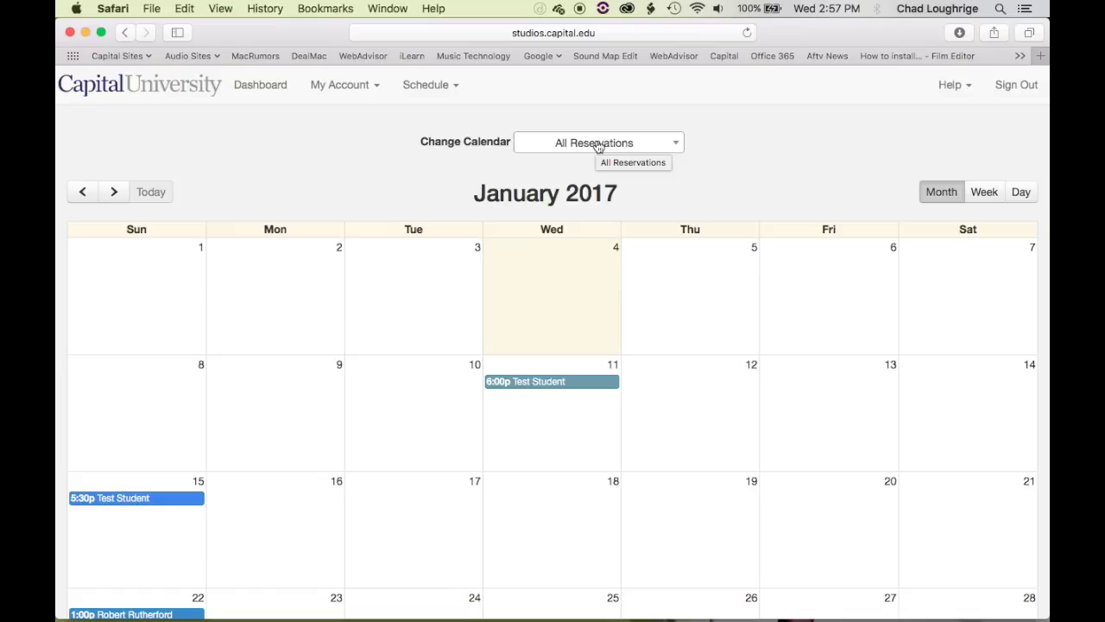
left_click(598, 145)
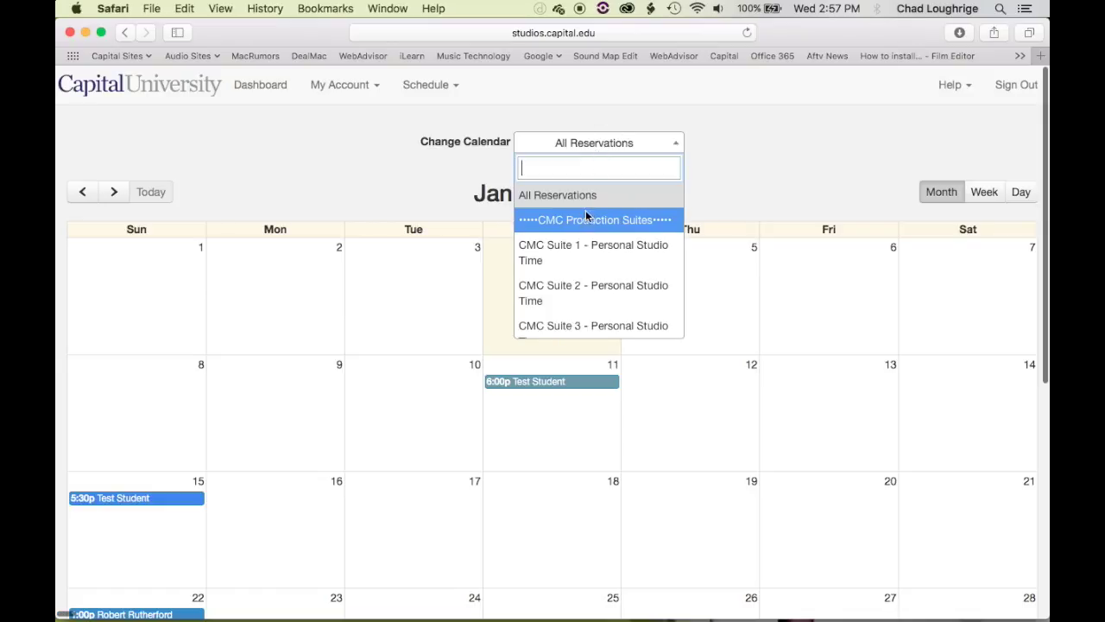
scroll(587, 216, "down", 2)
scroll(586, 216, "down", 5)
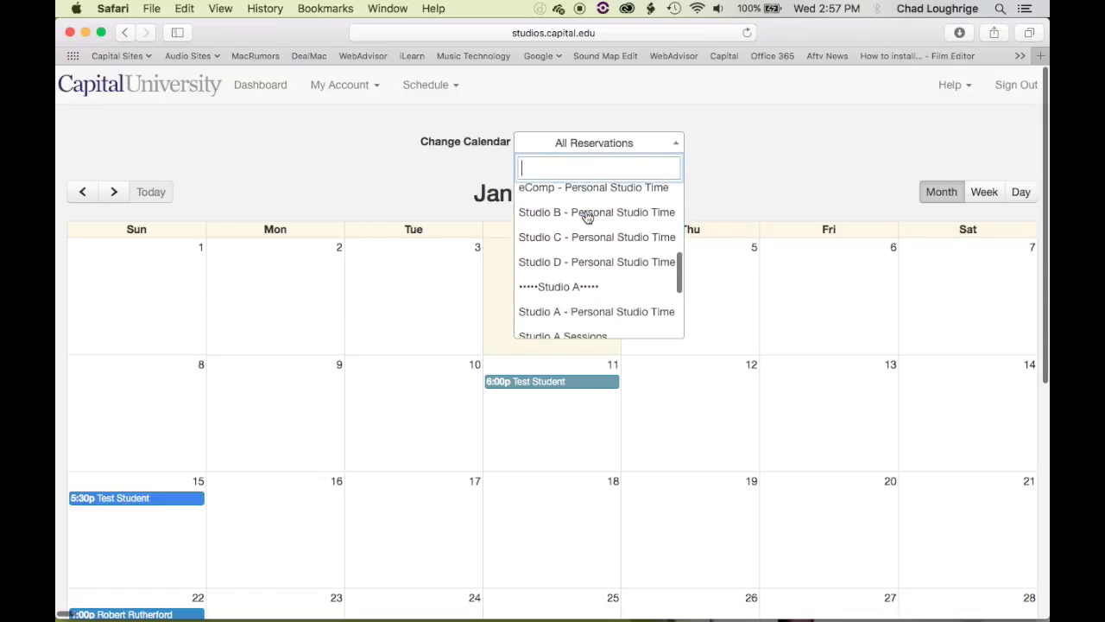
scroll(586, 216, "down", 5)
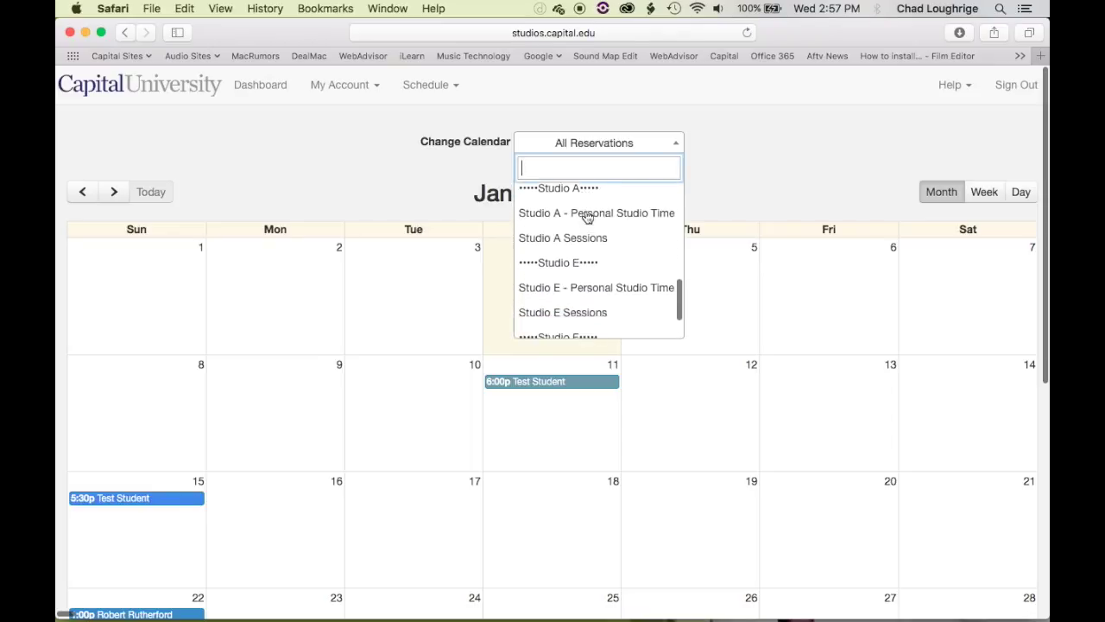
scroll(586, 216, "down", 1)
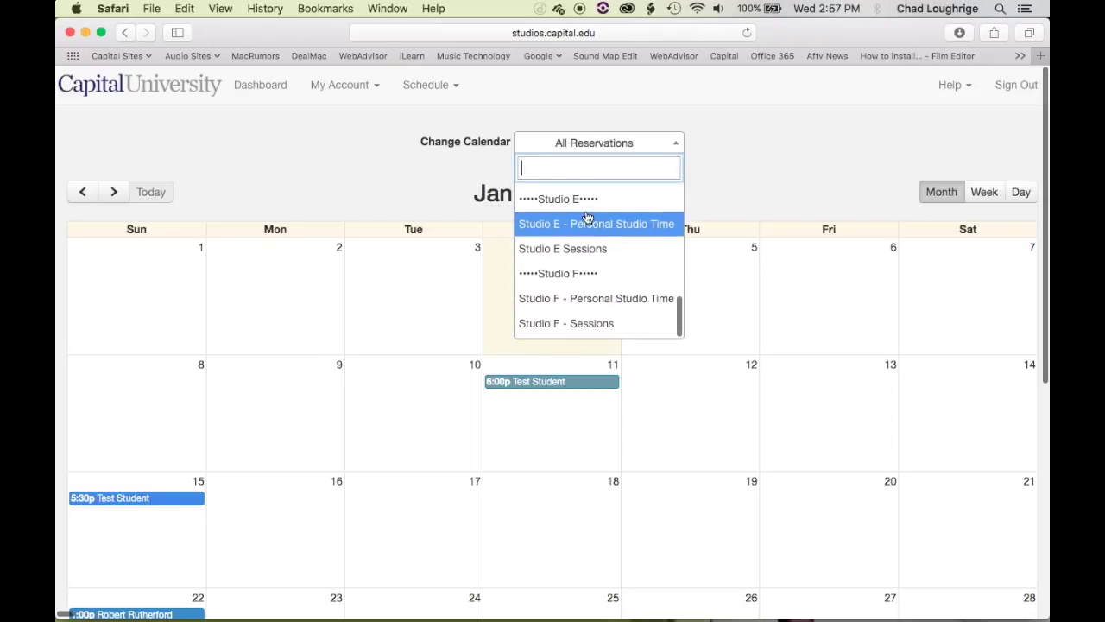
left_click(570, 324)
scroll(570, 327, "down", 5)
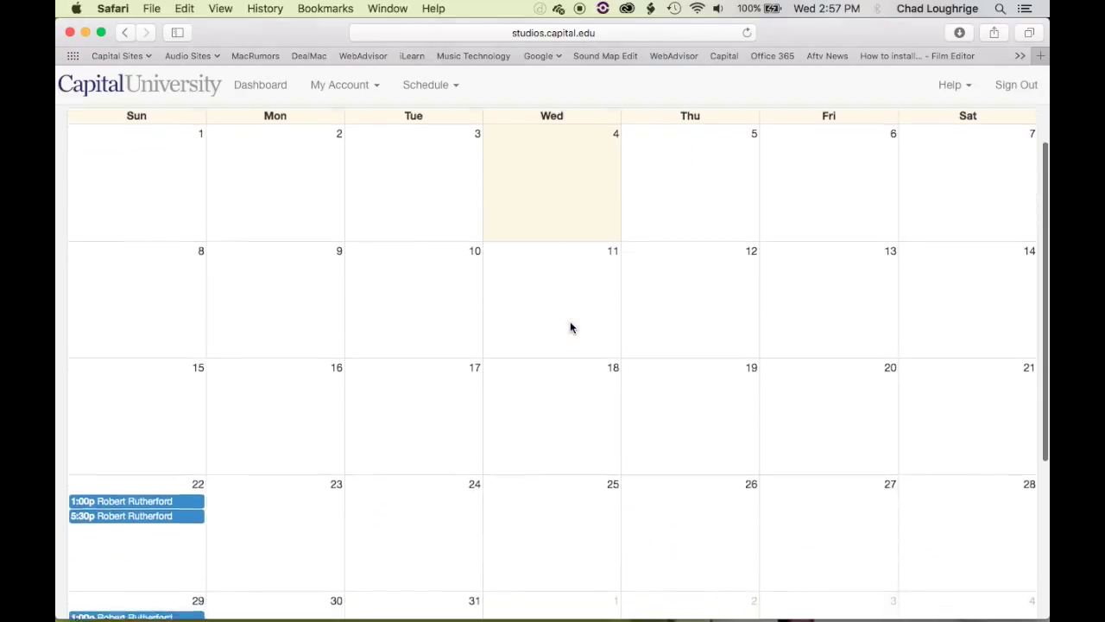
scroll(570, 327, "up", 3)
scroll(569, 327, "down", 3)
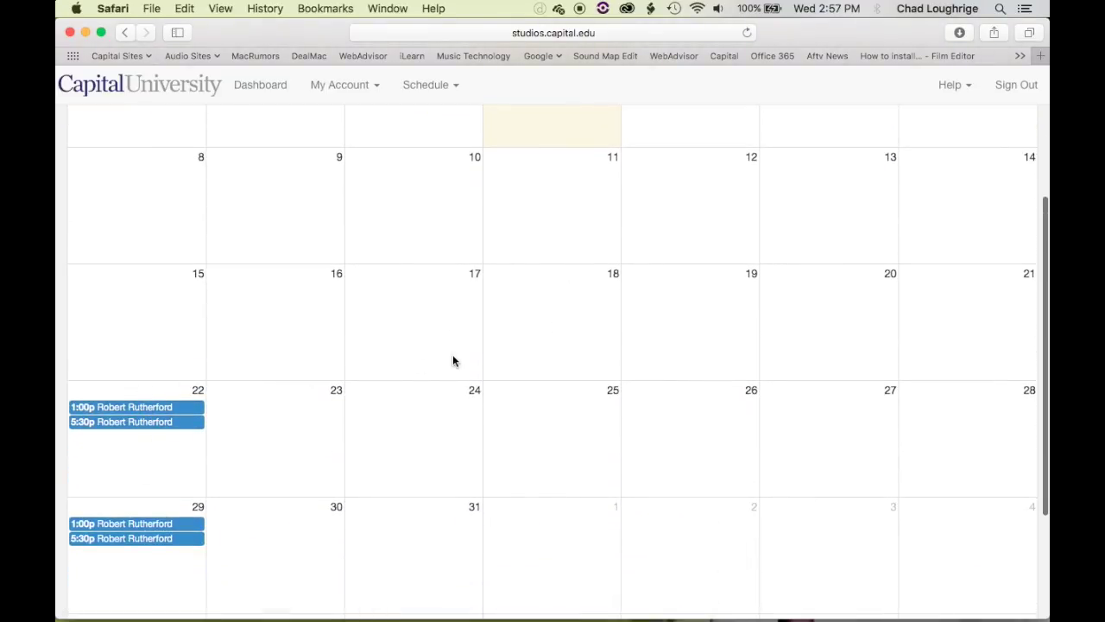
scroll(558, 434, "up", 5)
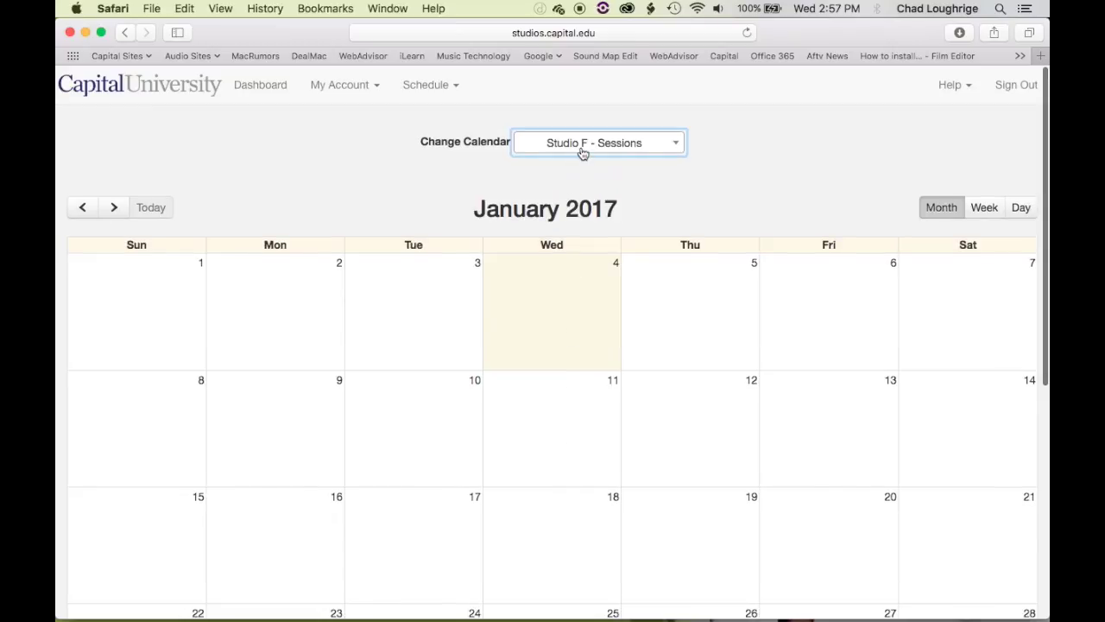
- Switch the calendar to eComp - Personal Studio Time and look over its January 2017 reservations
left_click(583, 147)
scroll(561, 259, "up", 3)
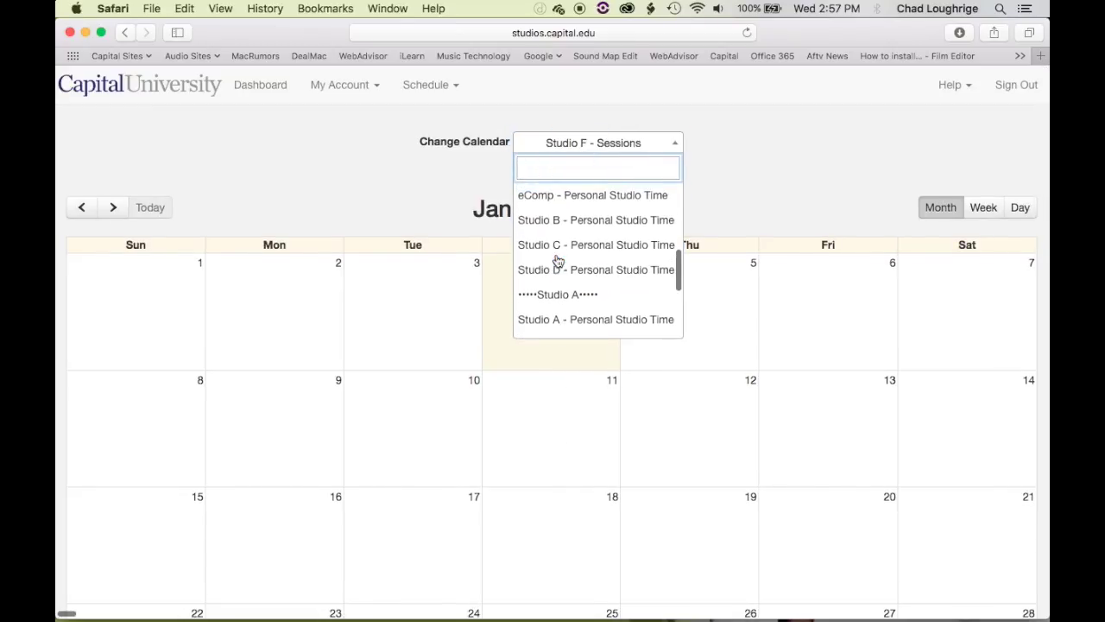
scroll(558, 261, "up", 3)
left_click(544, 292)
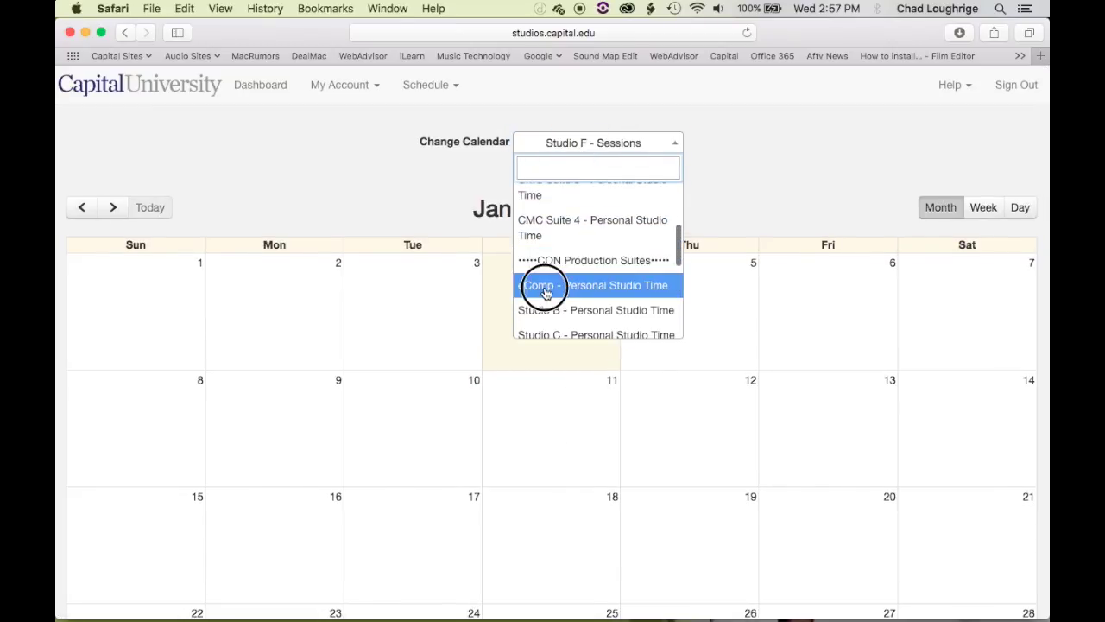
scroll(544, 292, "down", 4)
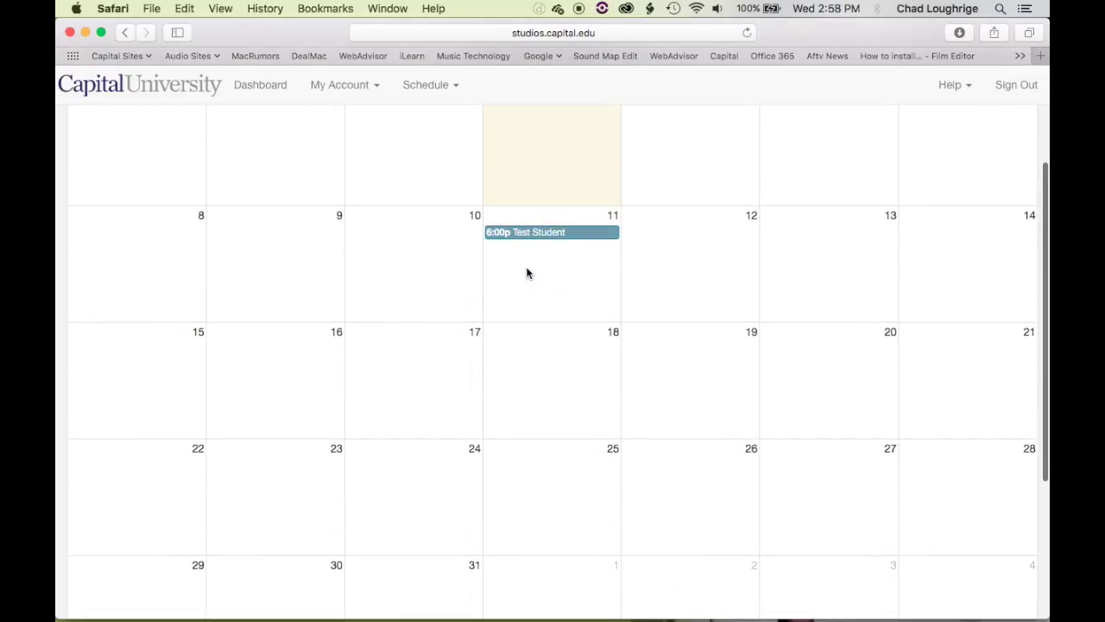
scroll(524, 273, "up", 4)
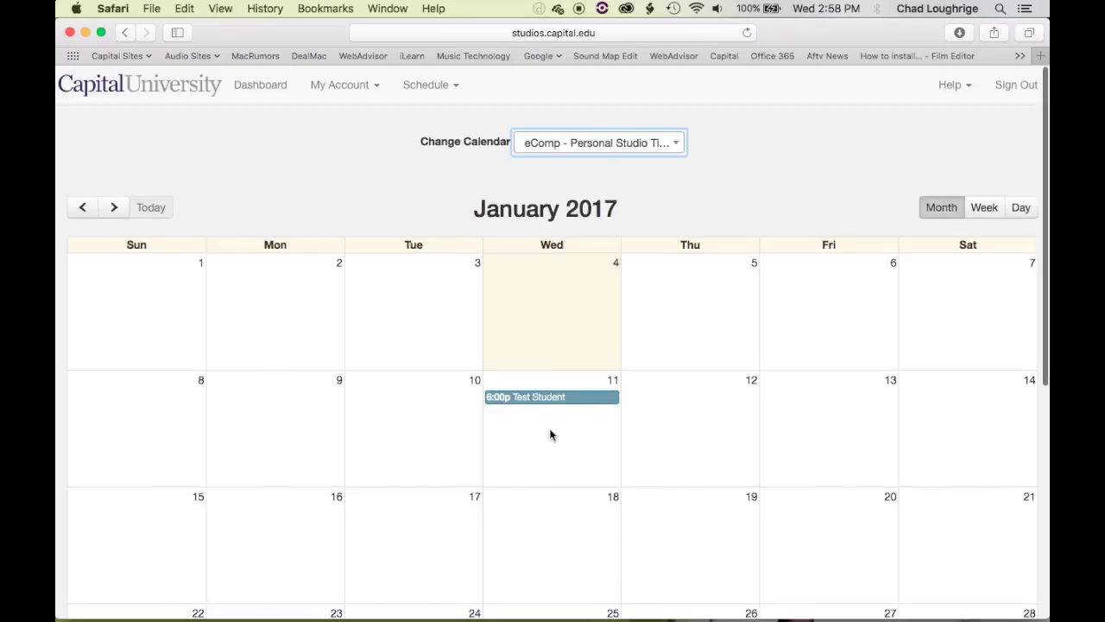
- Return the calendar to All Reservations
left_click(592, 145)
scroll(575, 274, "down", 4)
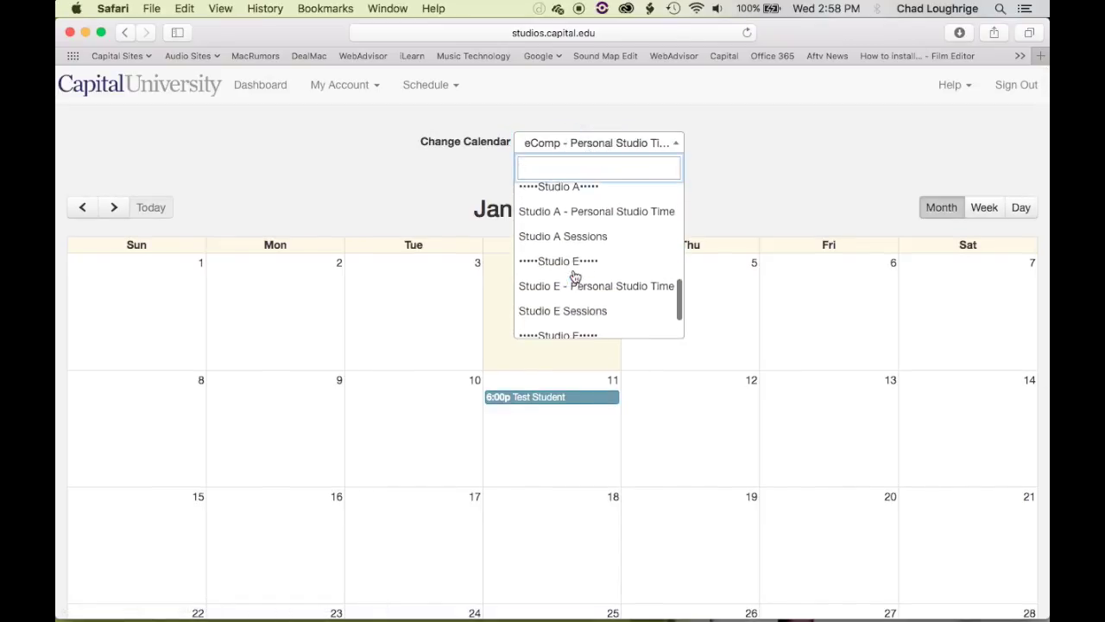
scroll(575, 275, "up", 10)
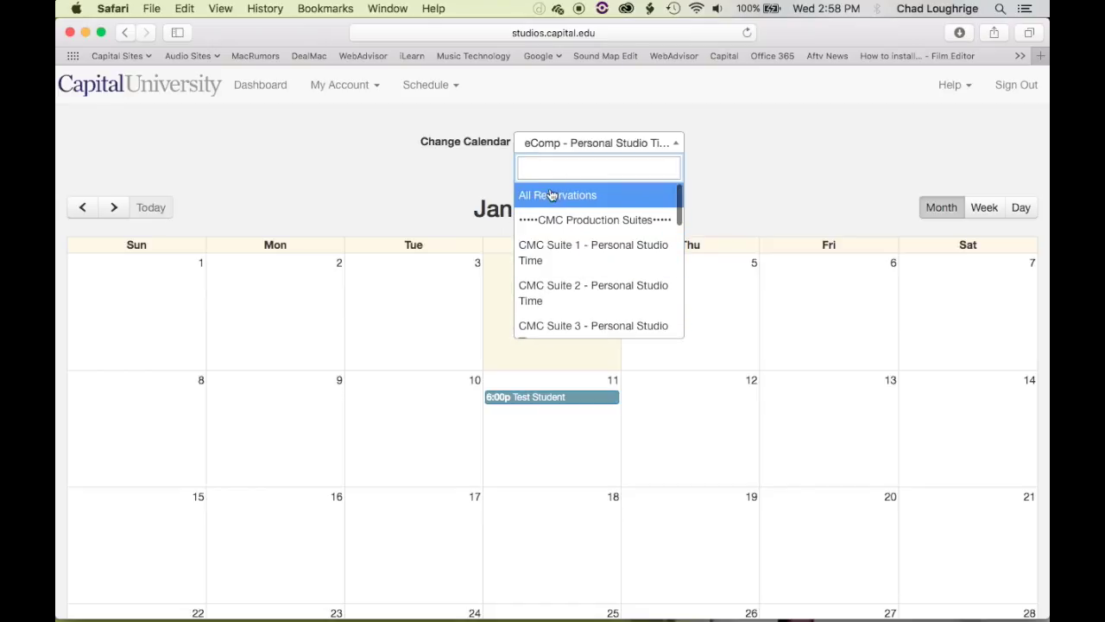
left_click(553, 195)
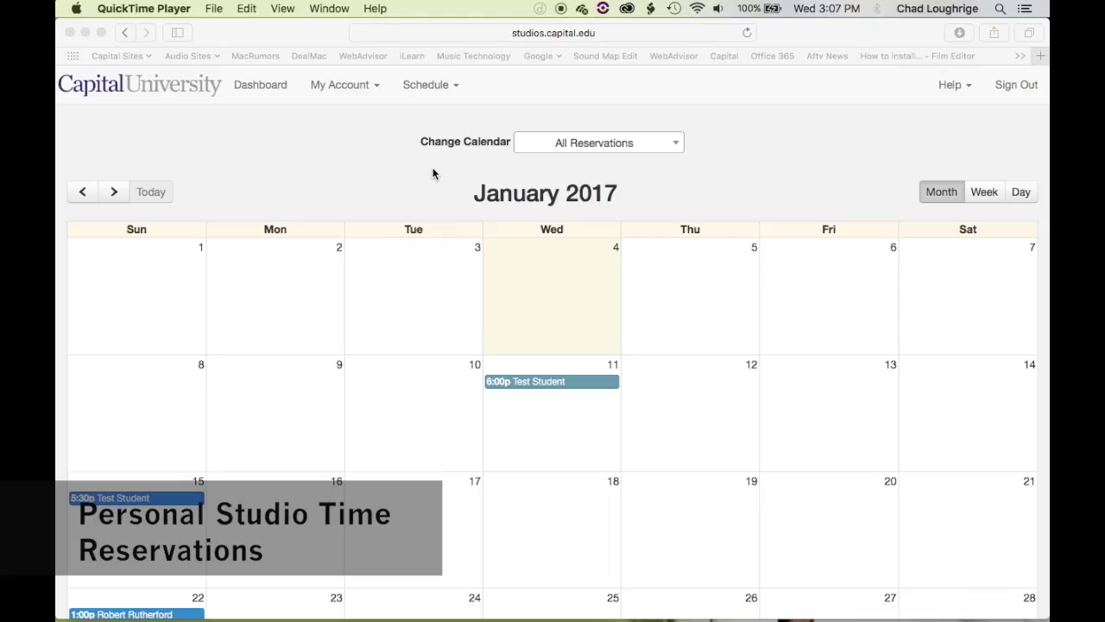
- Look through the available calendars for the CMC and CON production suites and the individual studios
left_click(576, 145)
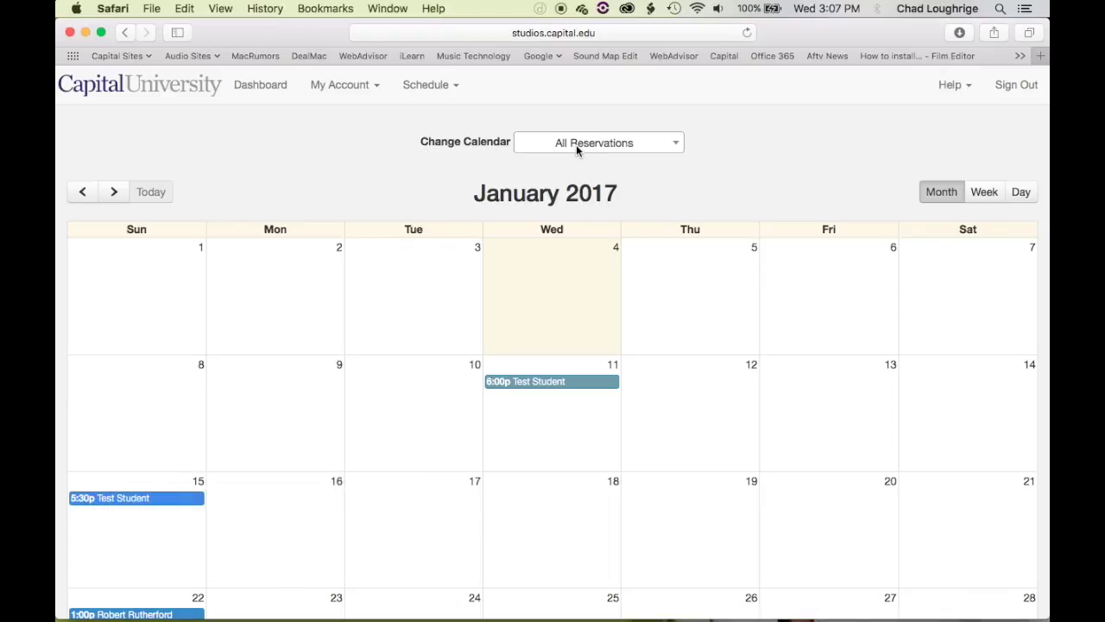
left_click(576, 144)
scroll(575, 220, "down", 2)
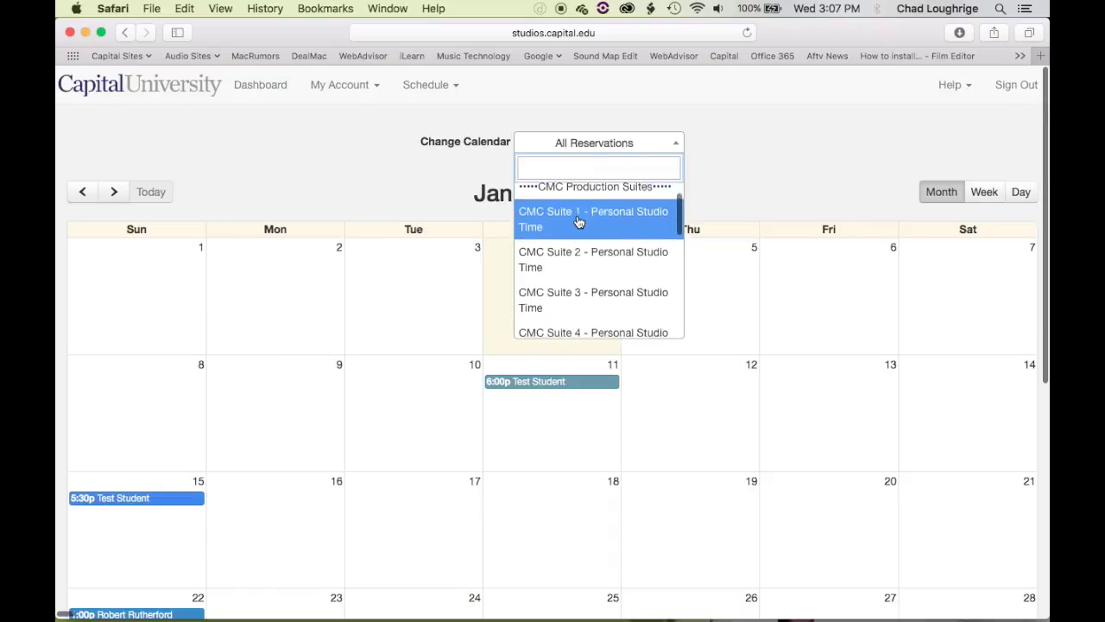
scroll(579, 221, "down", 4)
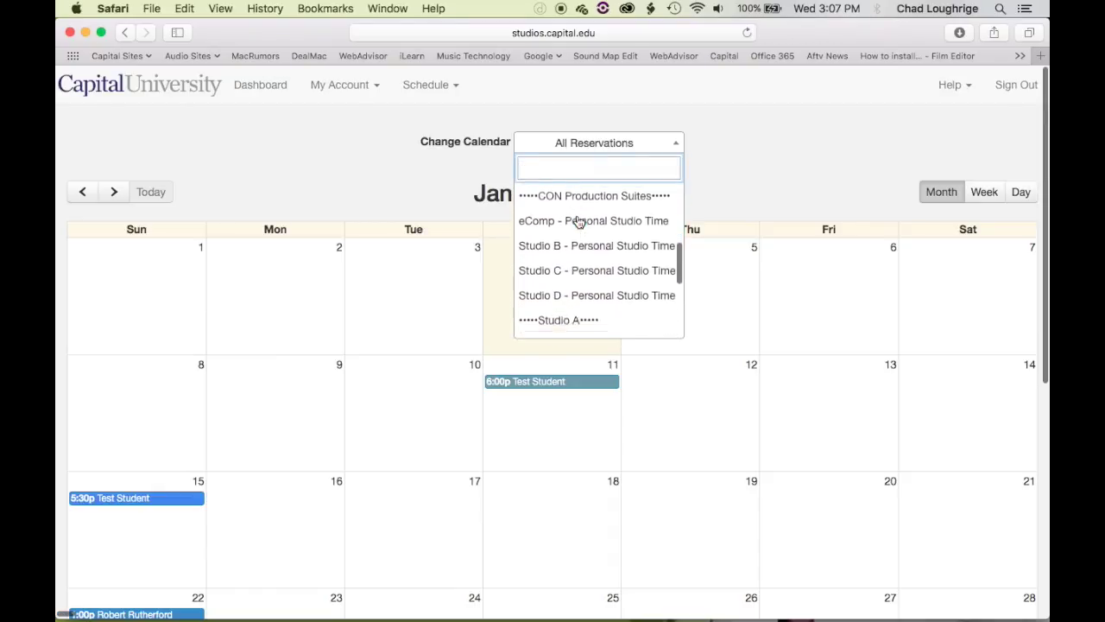
scroll(579, 221, "down", 3)
scroll(578, 221, "up", 5)
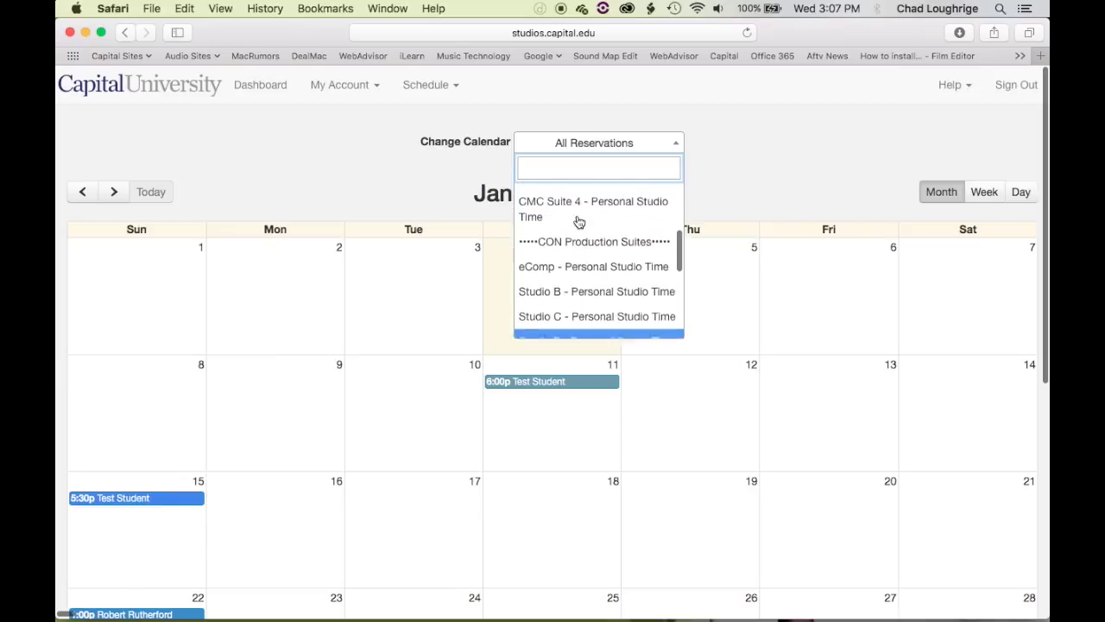
scroll(578, 222, "up", 4)
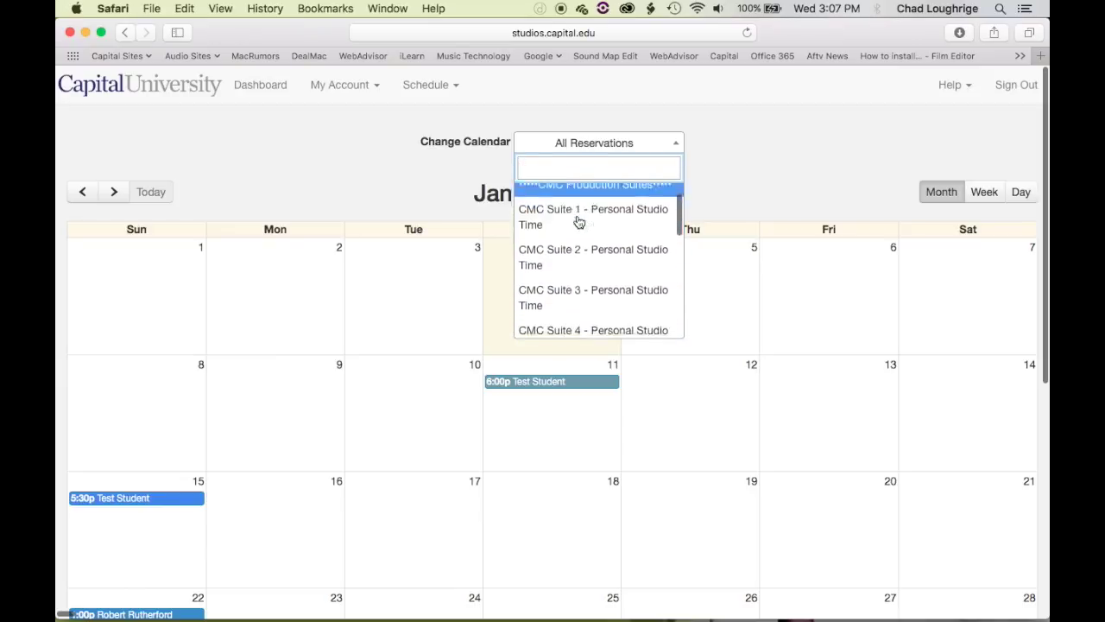
scroll(579, 222, "down", 6)
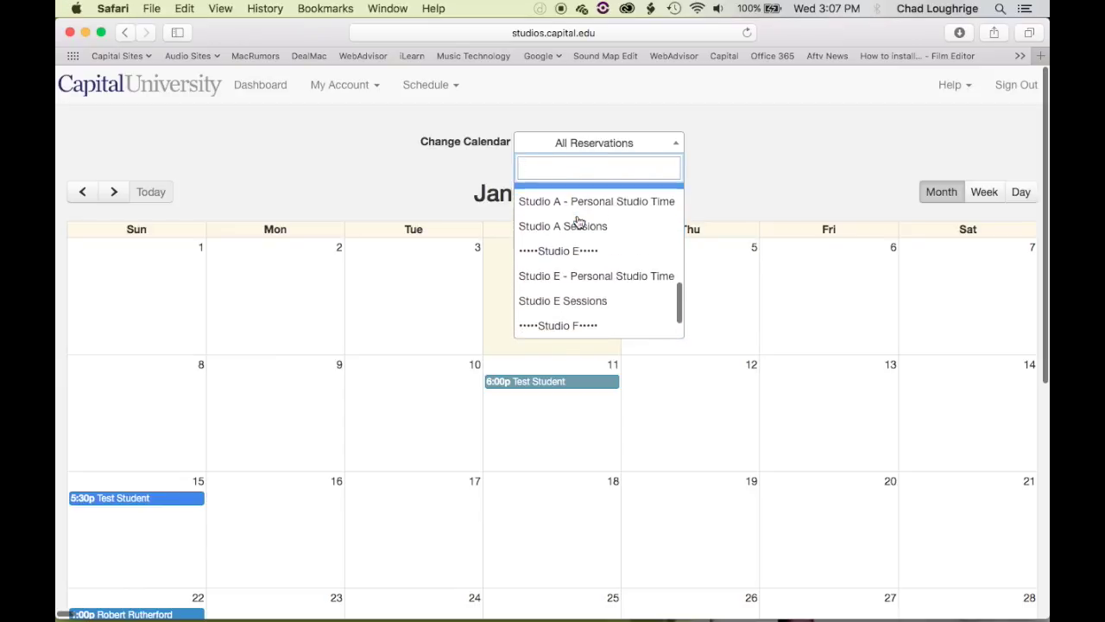
scroll(607, 222, "up", 15)
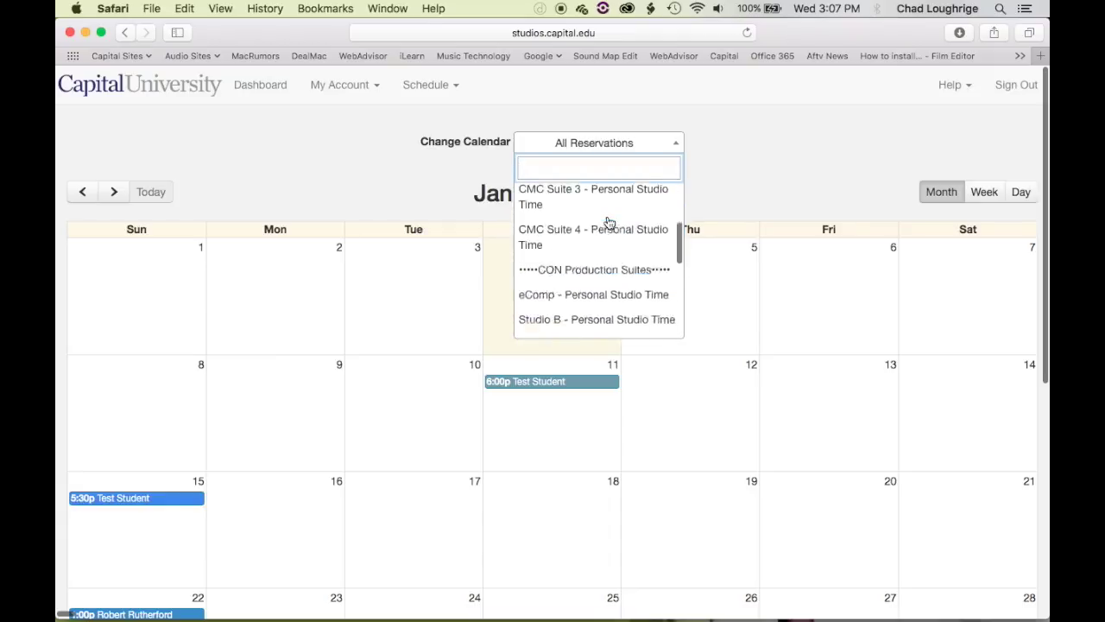
right_click(573, 214)
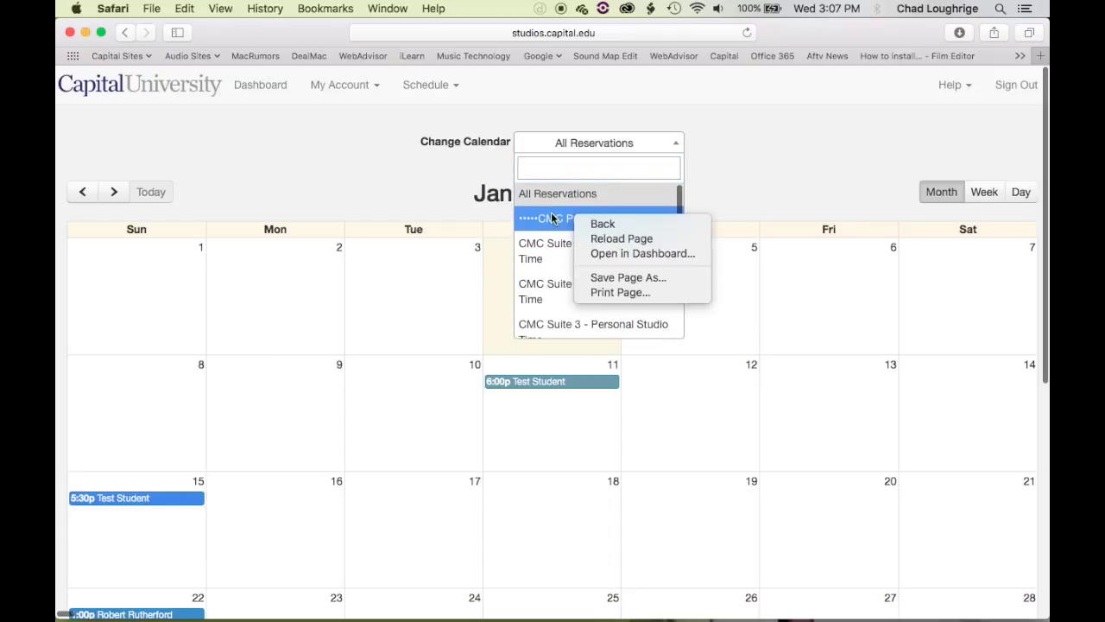
left_click(436, 187)
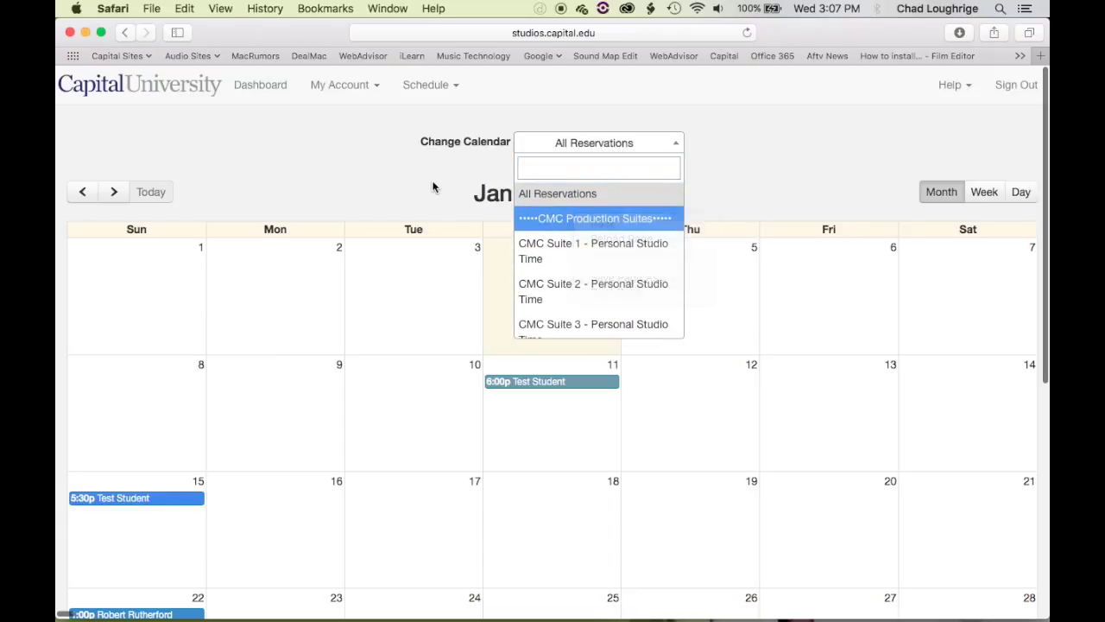
- Switch the calendar to CMC Suite 1 - Personal Studio Time and check its January 2017 availability
left_click(565, 249)
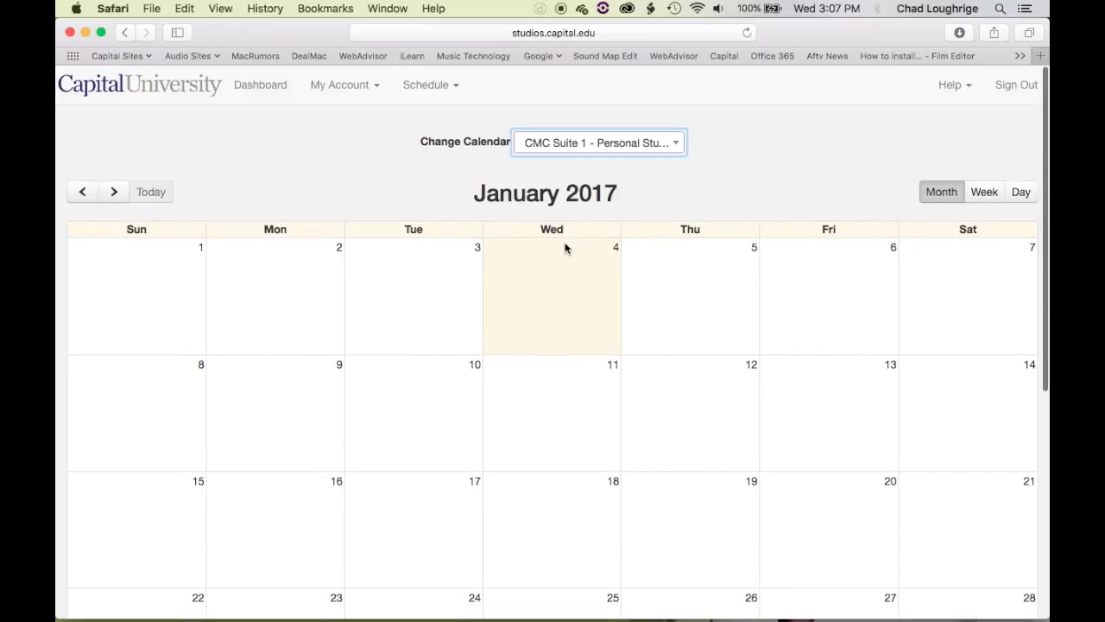
scroll(565, 249, "down", 5)
scroll(566, 248, "up", 4)
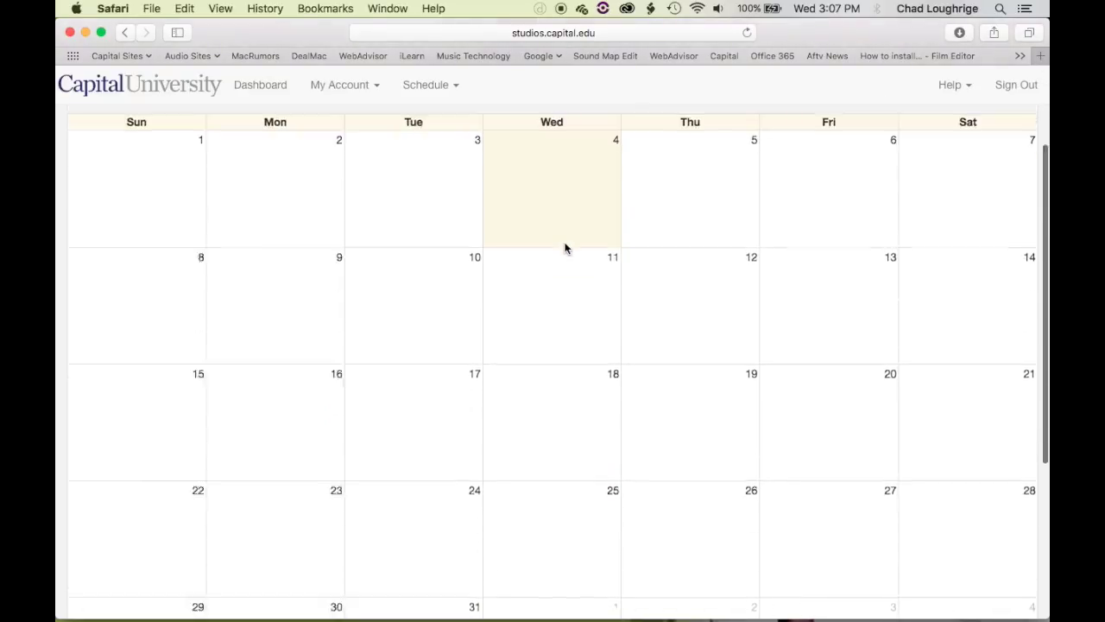
scroll(565, 249, "down", 5)
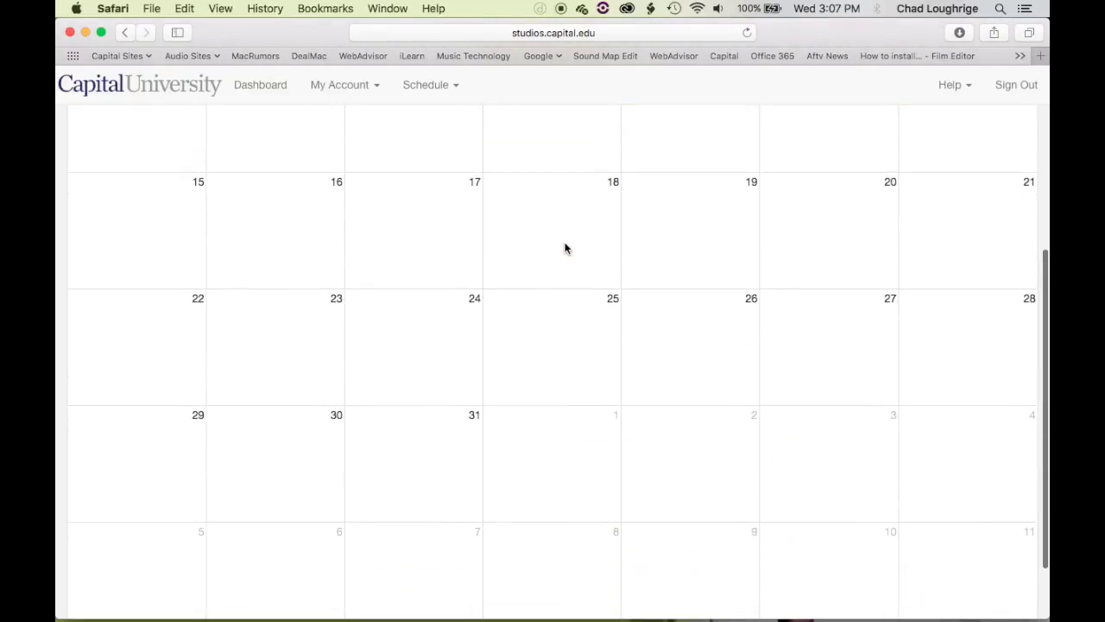
scroll(565, 249, "up", 4)
scroll(565, 249, "up", 1)
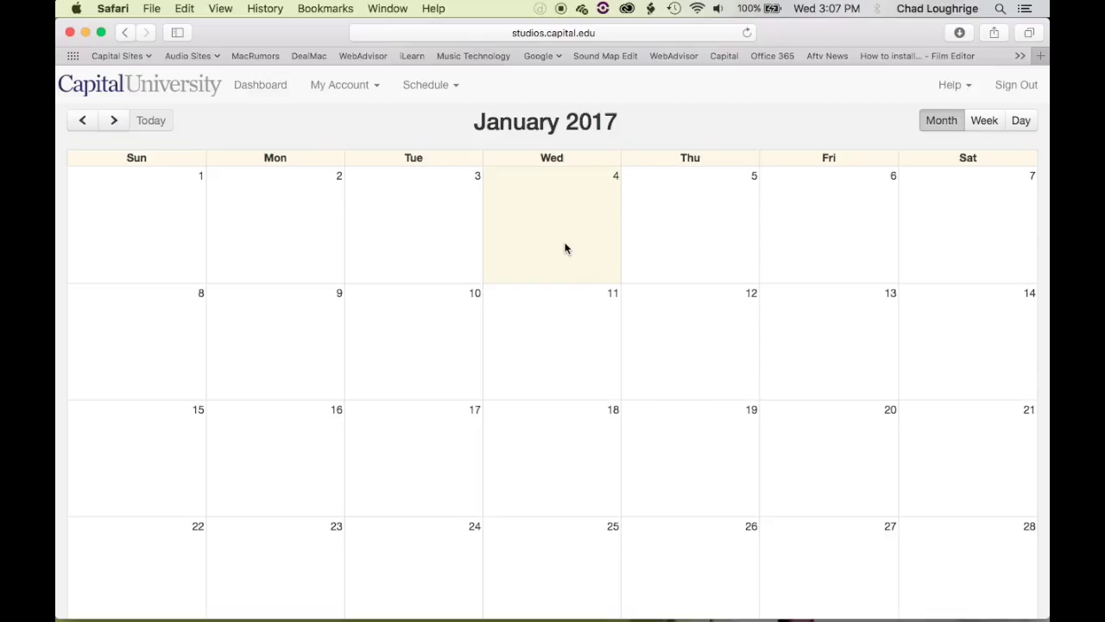
- Start a new reservation on January 5, 2017 and set it to run from 9:00 AM to 2:00 PM
left_click(665, 219)
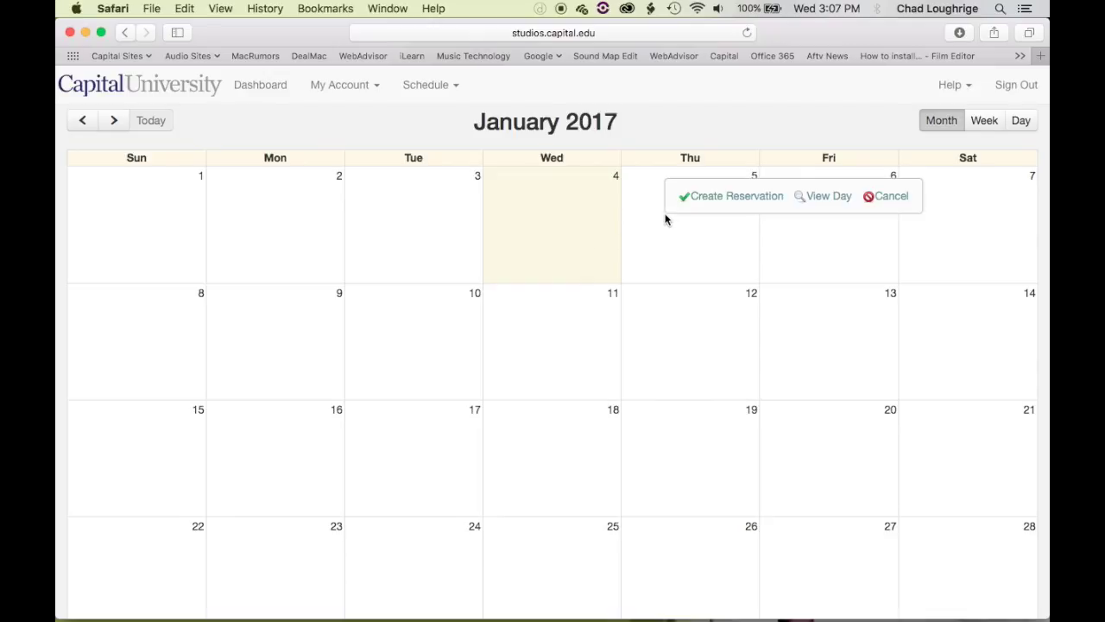
left_click(705, 198)
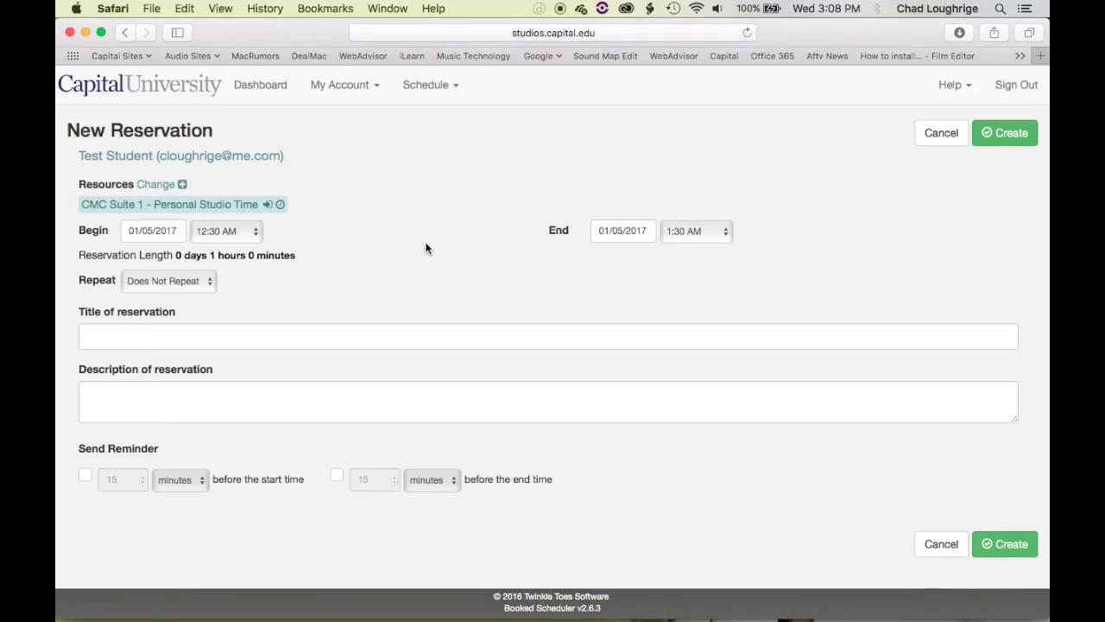
left_click(250, 231)
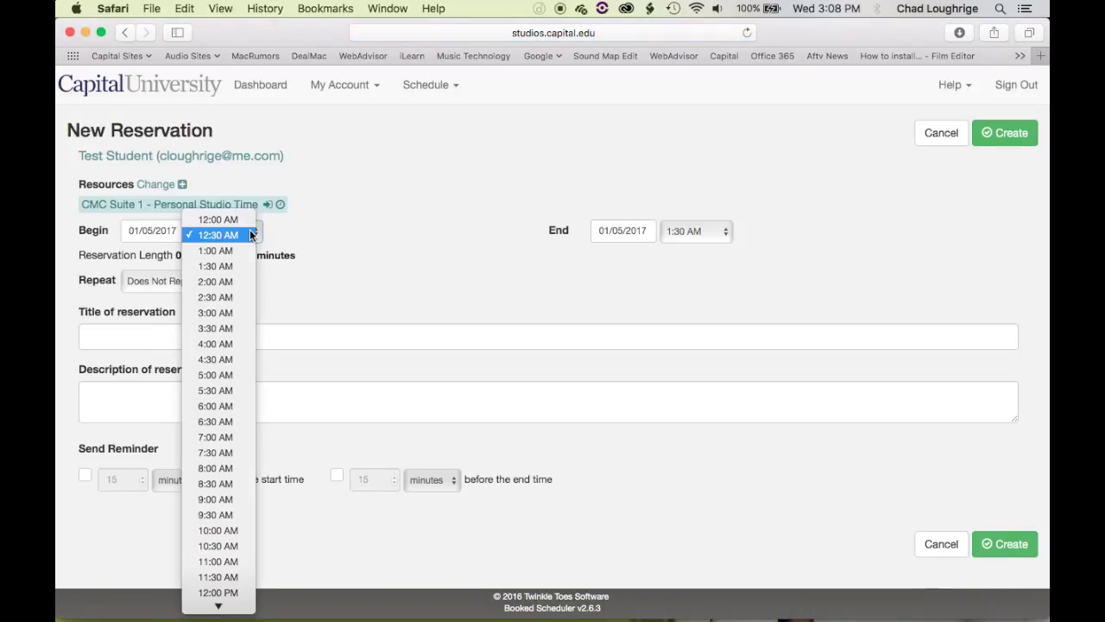
scroll(218, 319, "down", 8)
scroll(217, 320, "up", 2)
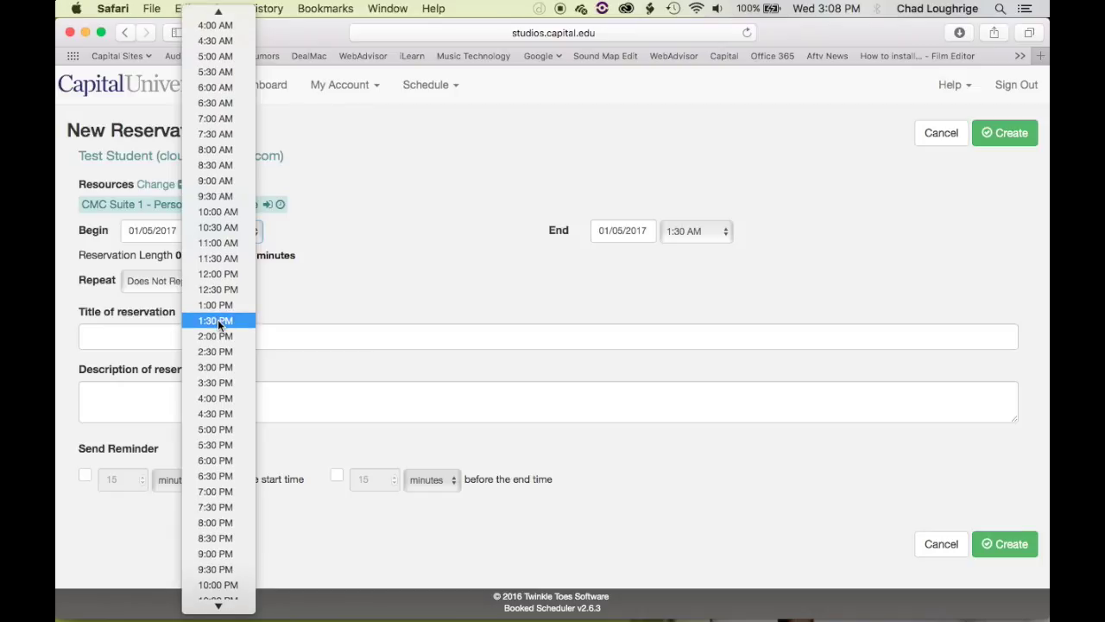
left_click(209, 180)
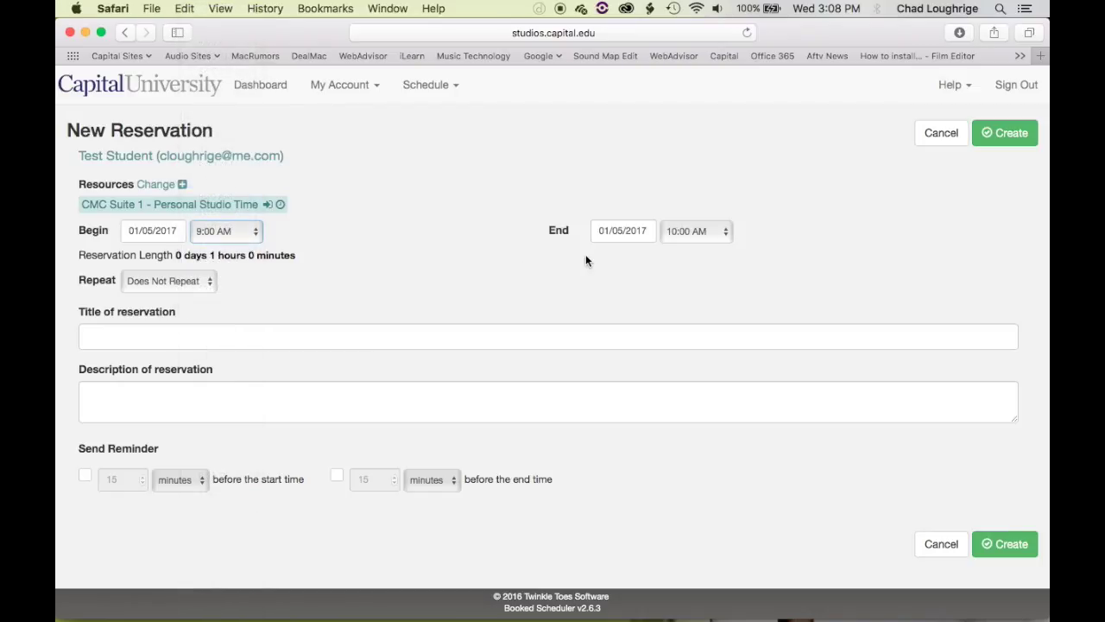
left_click(717, 235)
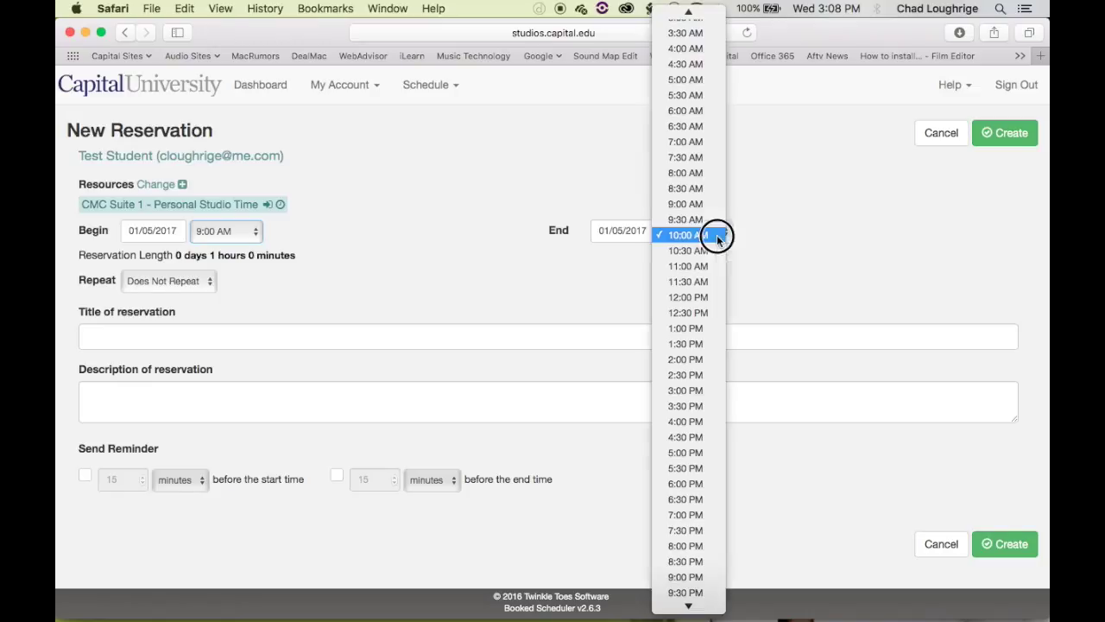
left_click(694, 359)
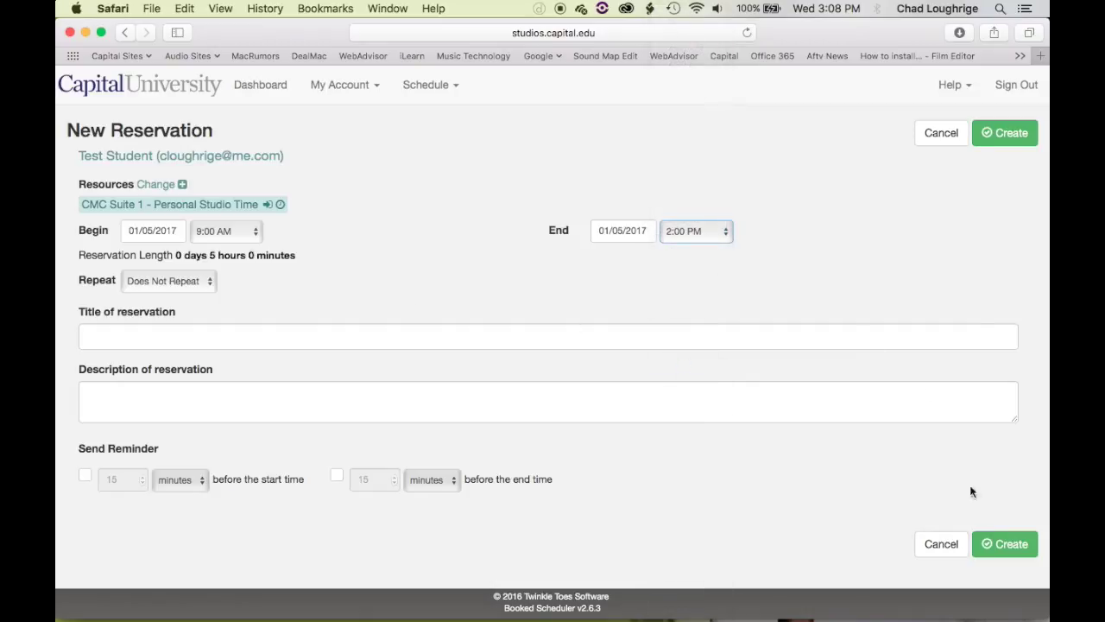
- Try to create the CMC Suite 1 reservation for 9:00 AM to 2:00 PM and return to its details
left_click(1002, 544)
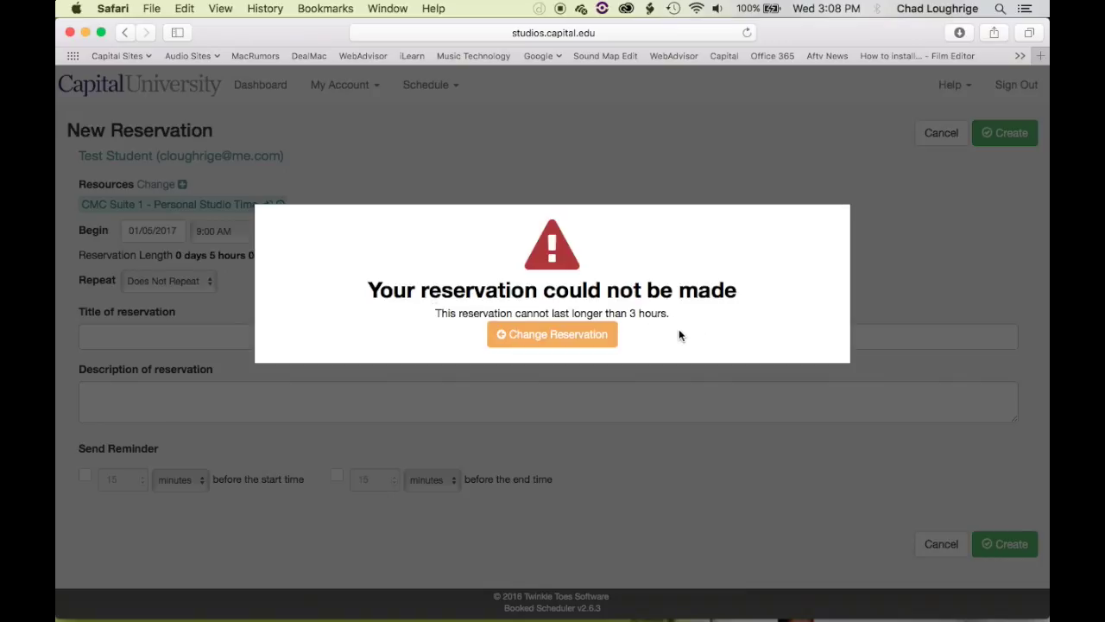
left_click(562, 334)
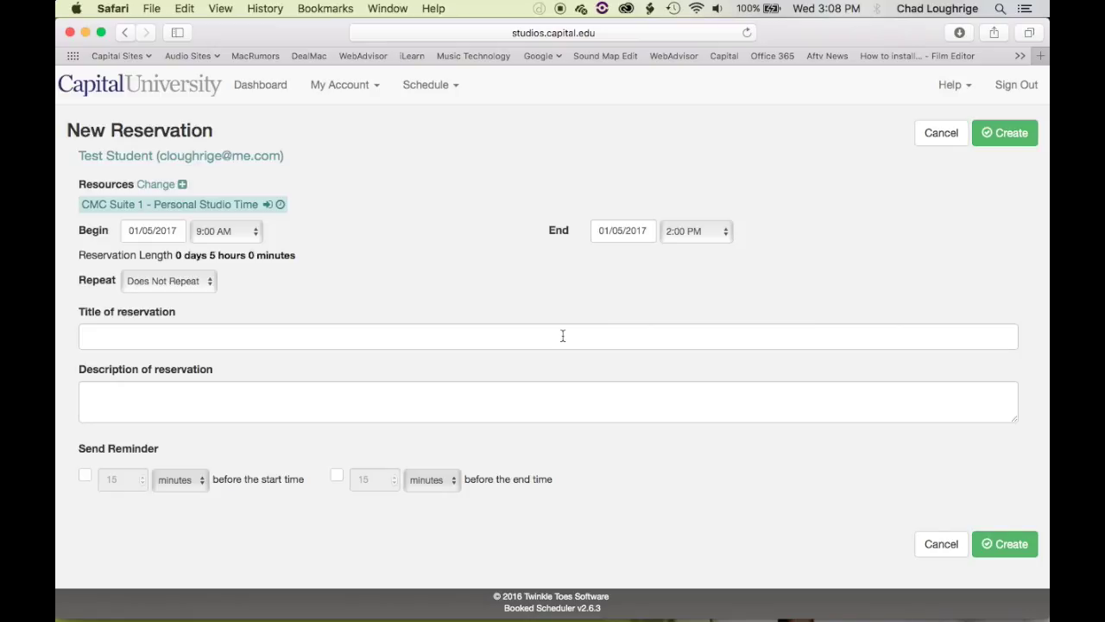
- Set the reservation's end time to 12:00 PM and create the reservation
left_click(700, 231)
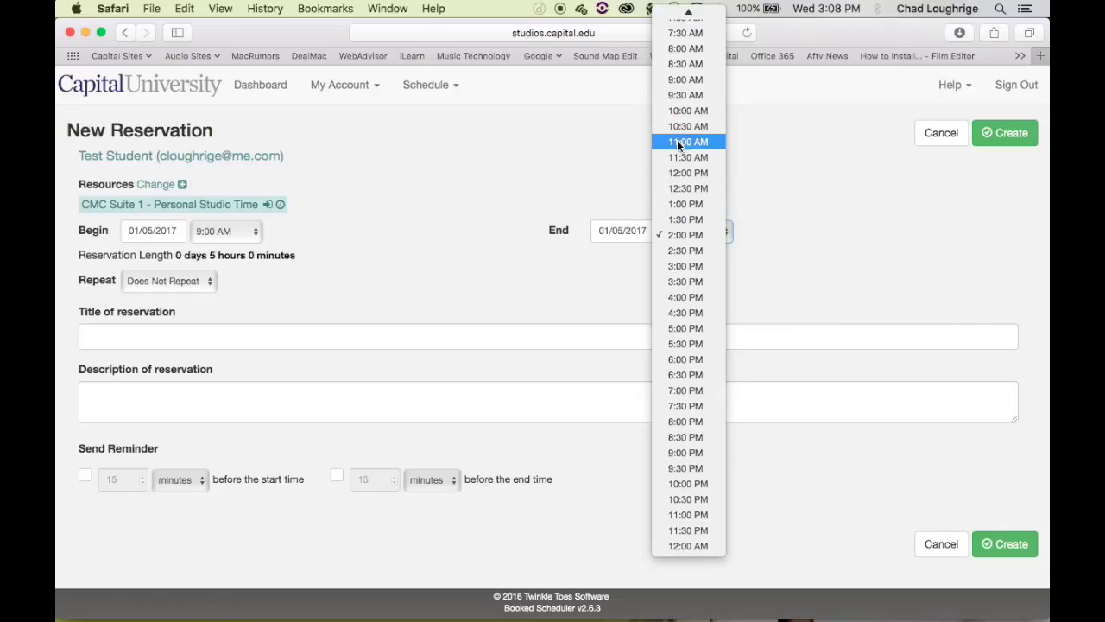
left_click(682, 173)
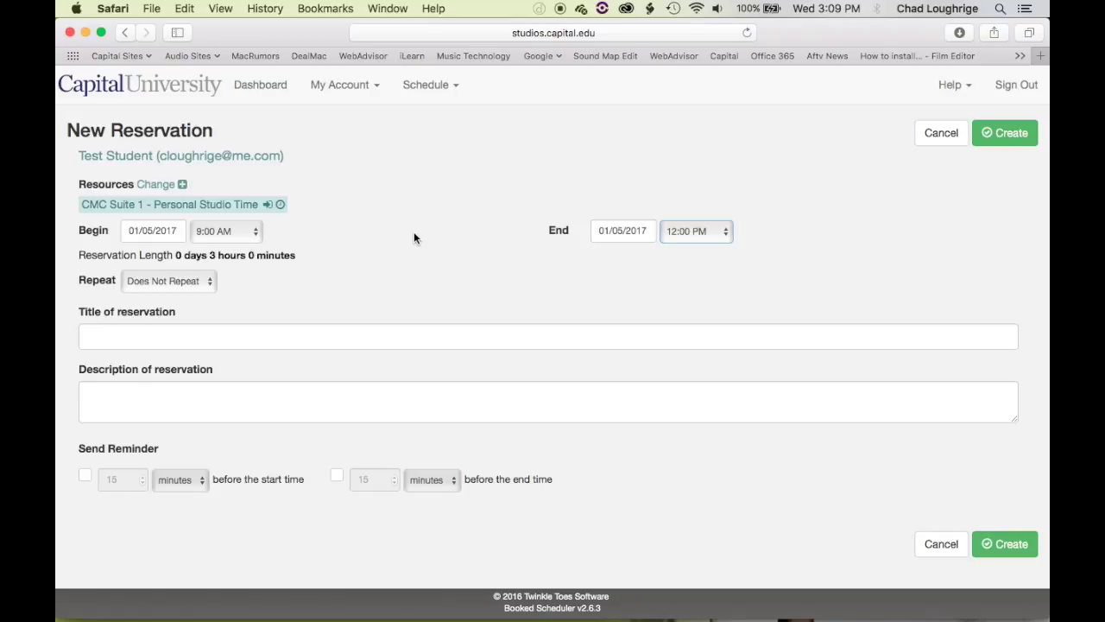
left_click(1008, 553)
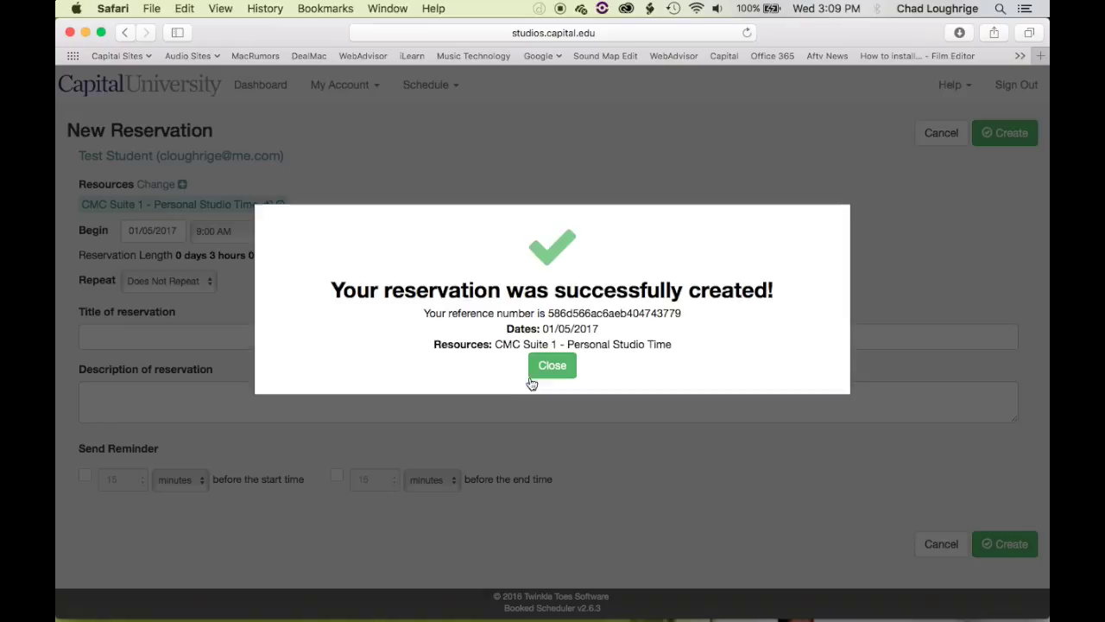
left_click(544, 367)
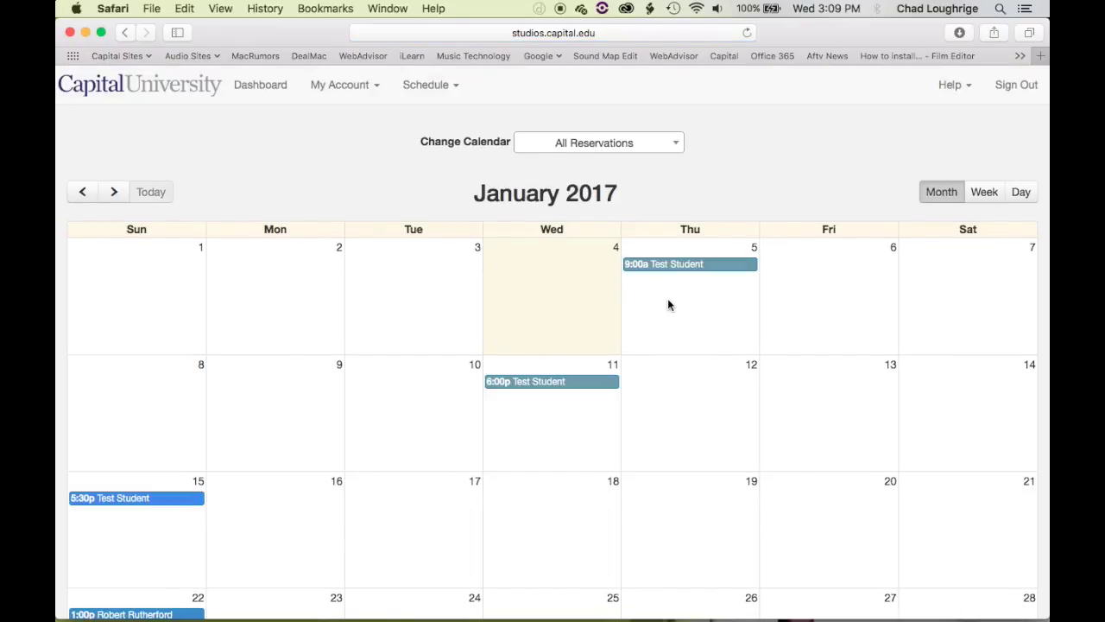
- View the details of the 9:00 AM reservation on January 5 and leave without updating it
left_click(572, 143)
left_click(349, 136)
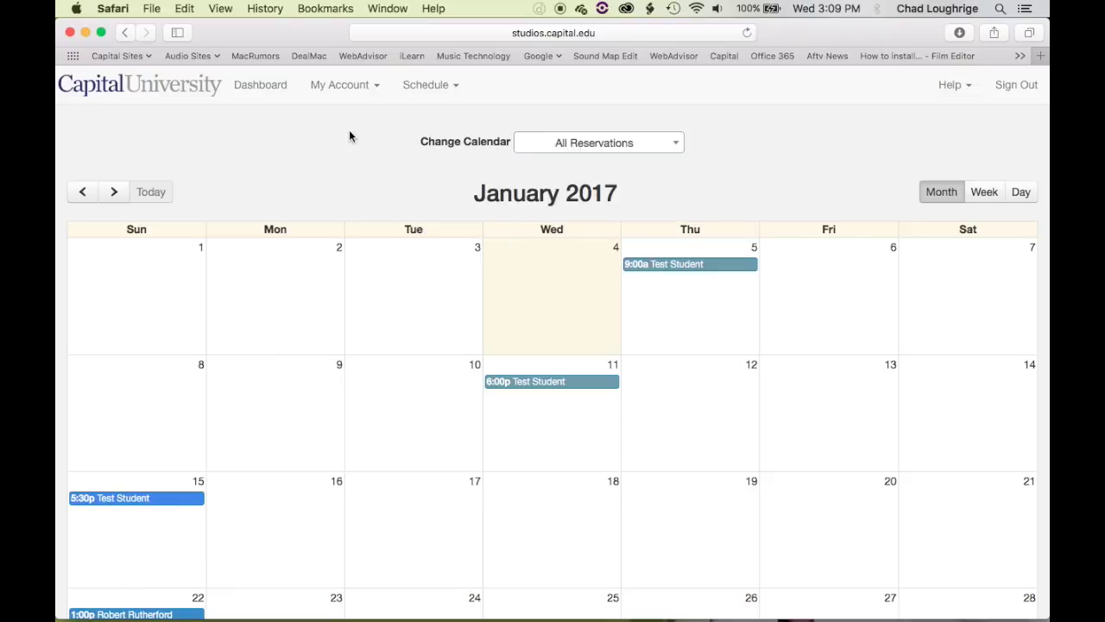
left_click(667, 266)
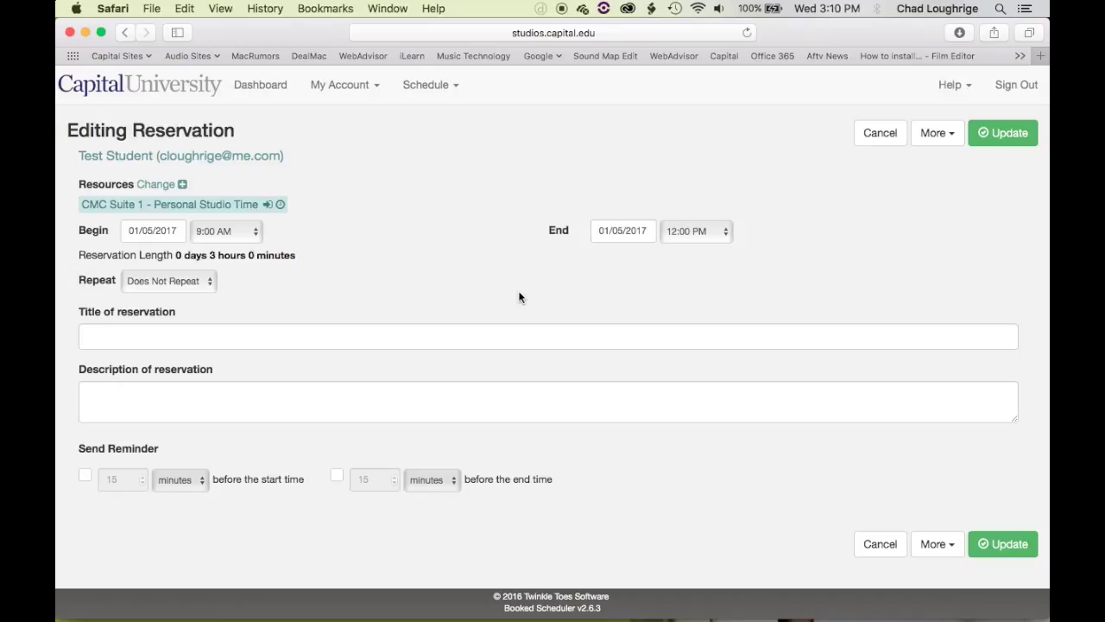
left_click(870, 543)
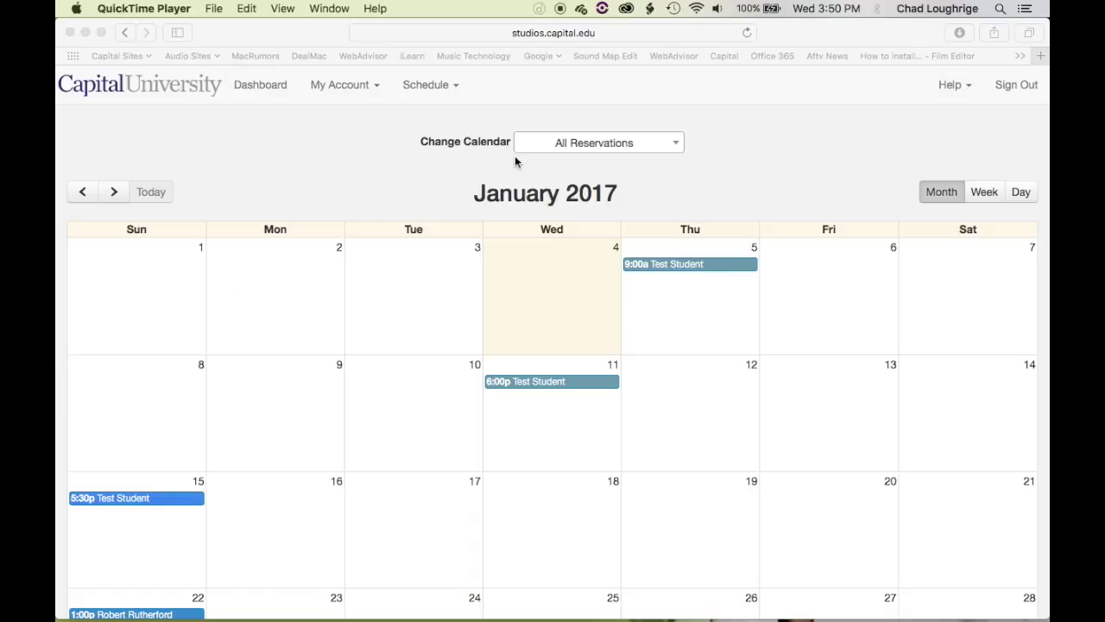
- Switch the calendar to Studio A Sessions and check its January 2017 bookings
left_click(576, 142)
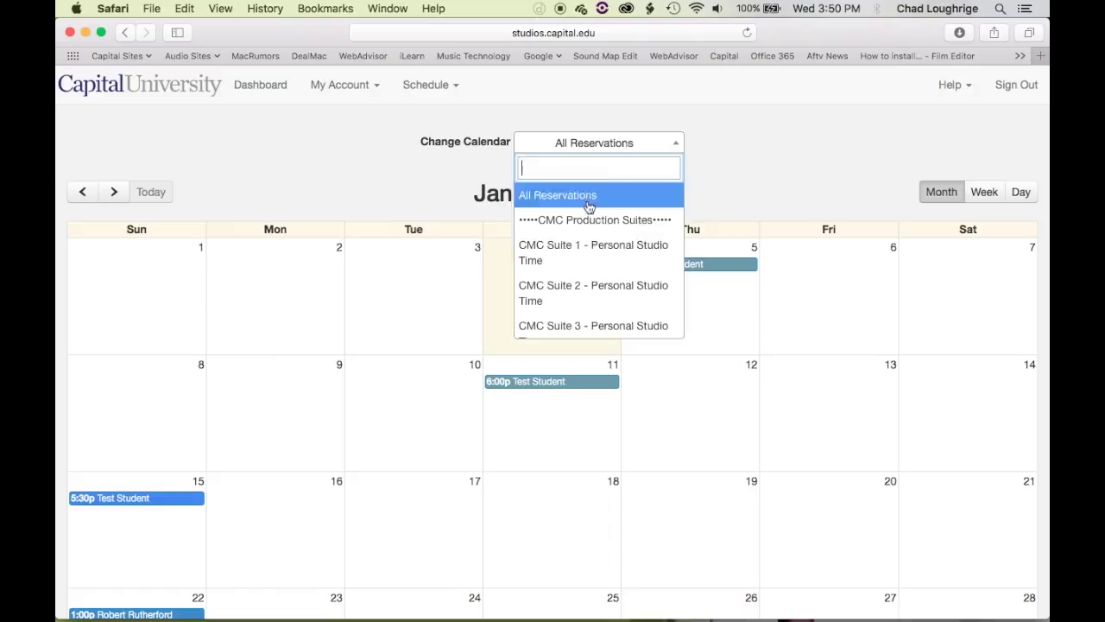
scroll(577, 270, "down", 5)
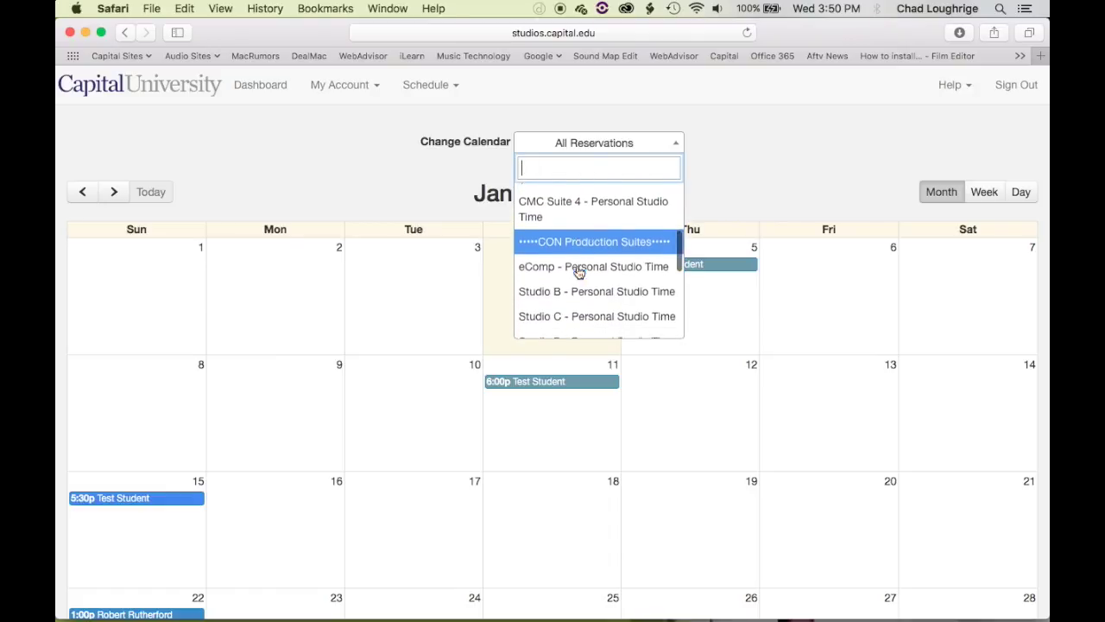
scroll(576, 271, "down", 3)
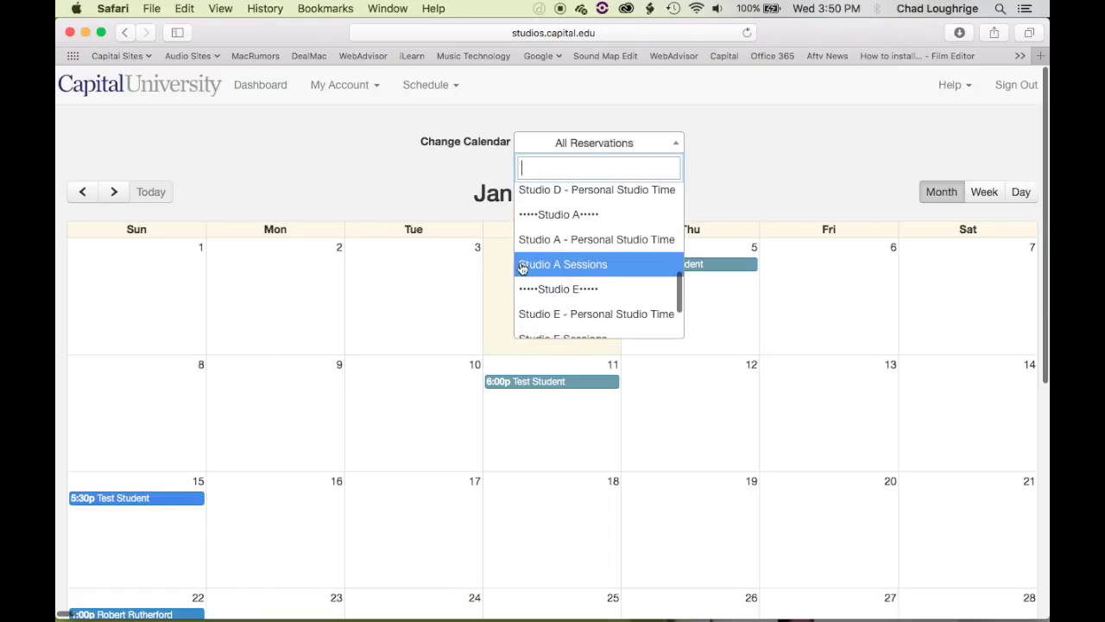
left_click(545, 274)
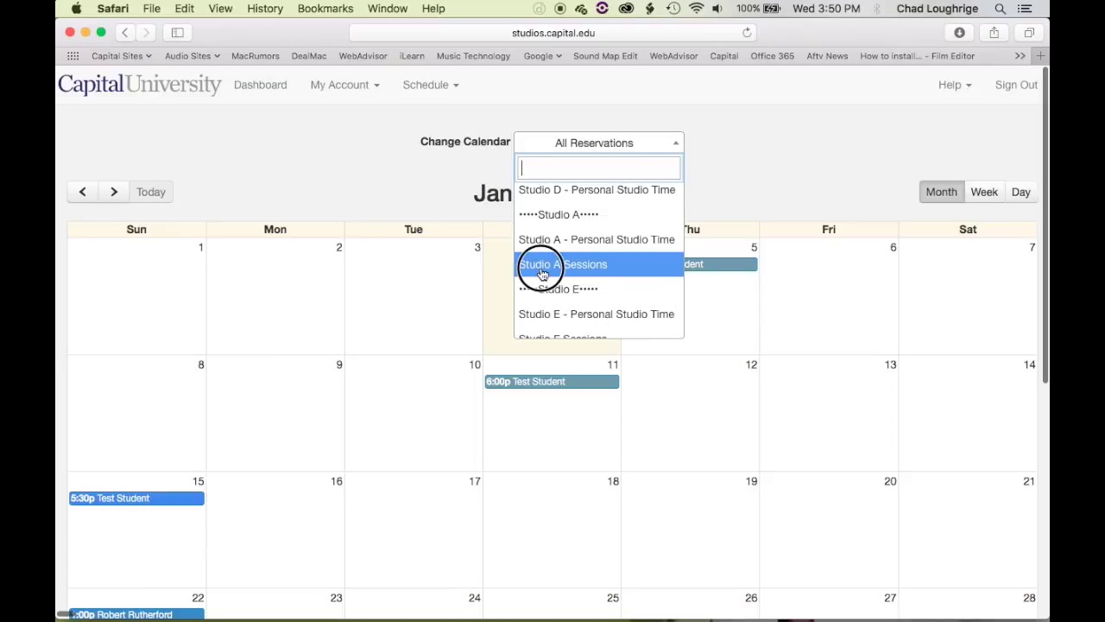
scroll(542, 273, "down", 5)
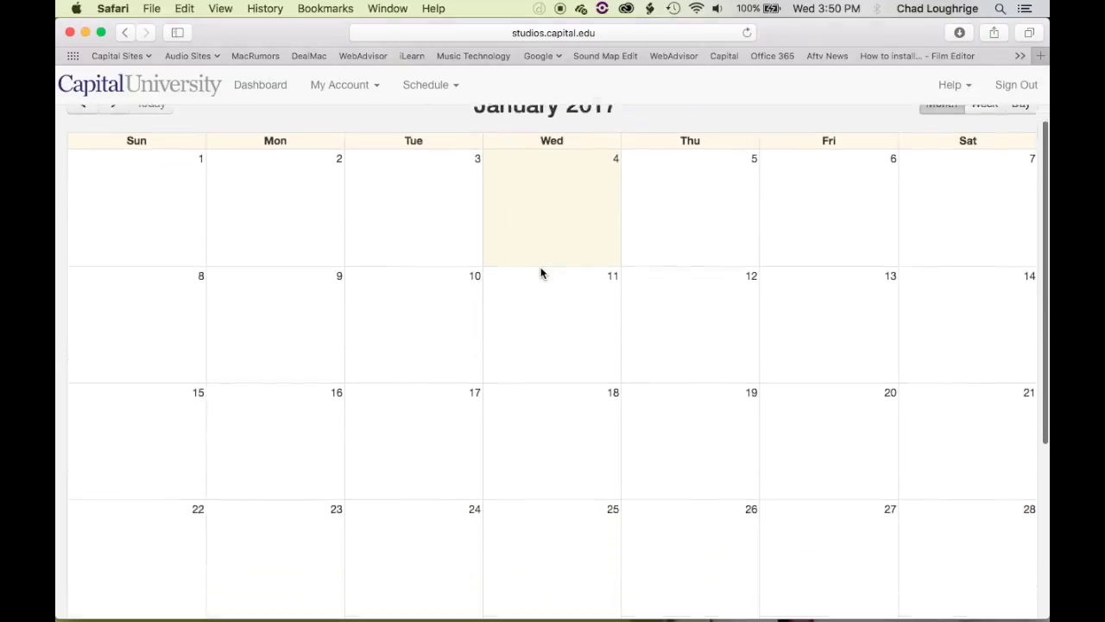
scroll(542, 273, "up", 5)
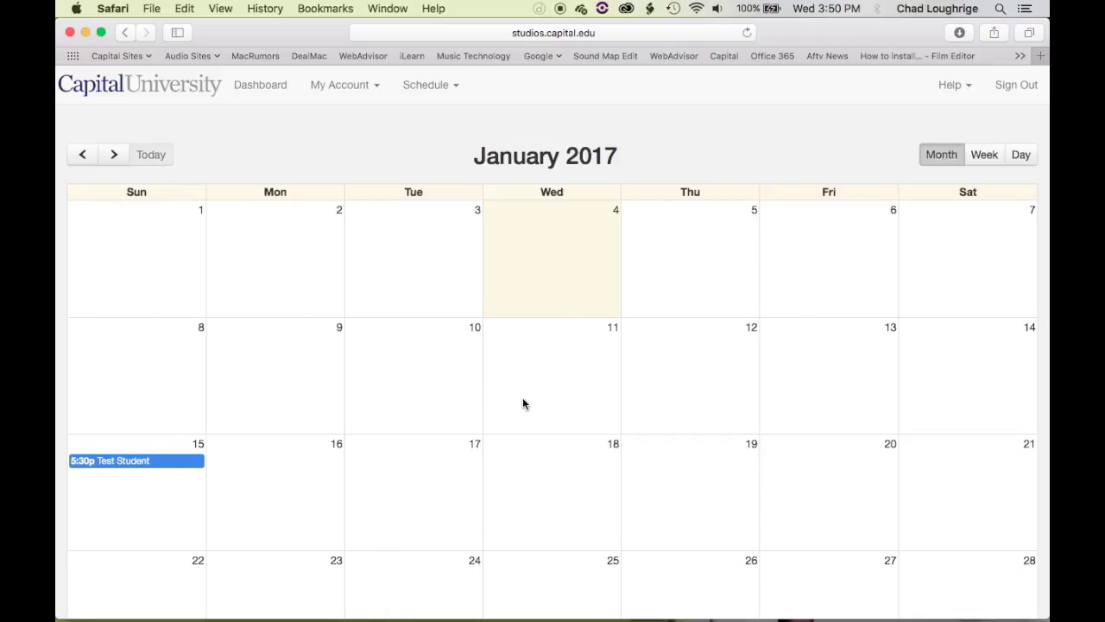
- Start a new Studio A Sessions reservation on January 5, 2017 with the 5:30pm Session as both begin and end
left_click(686, 245)
left_click(731, 228)
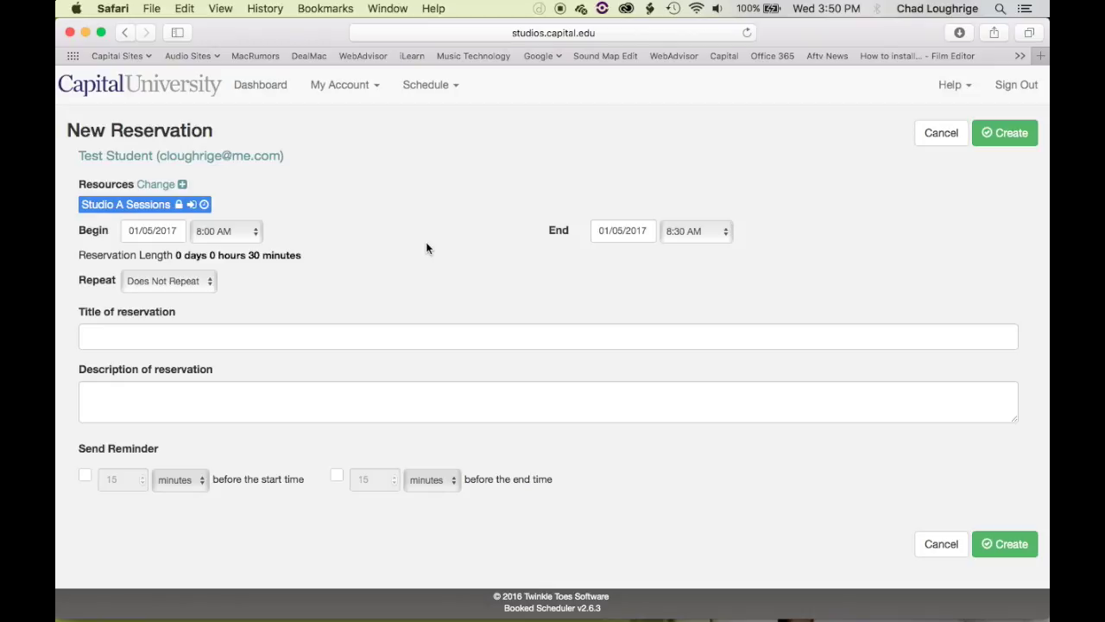
left_click(253, 233)
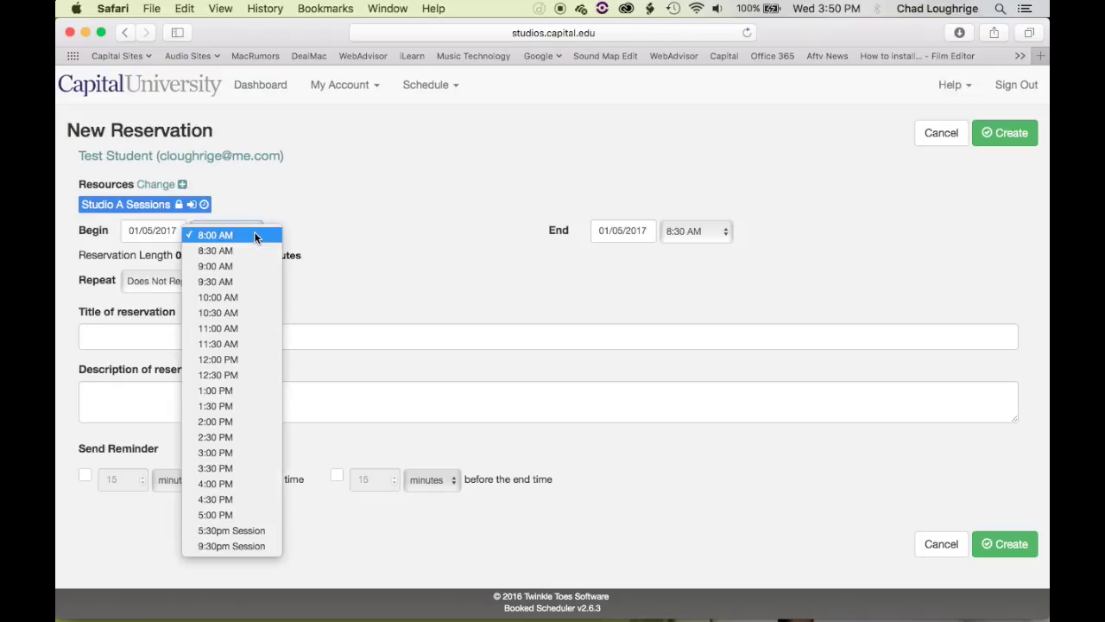
left_click(224, 531)
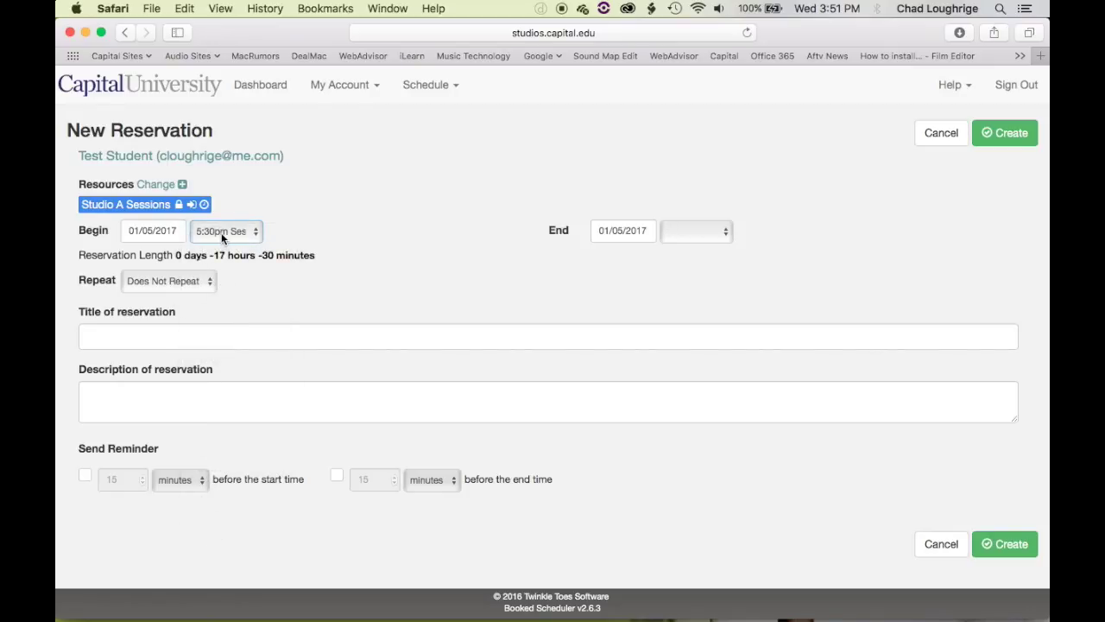
left_click(695, 232)
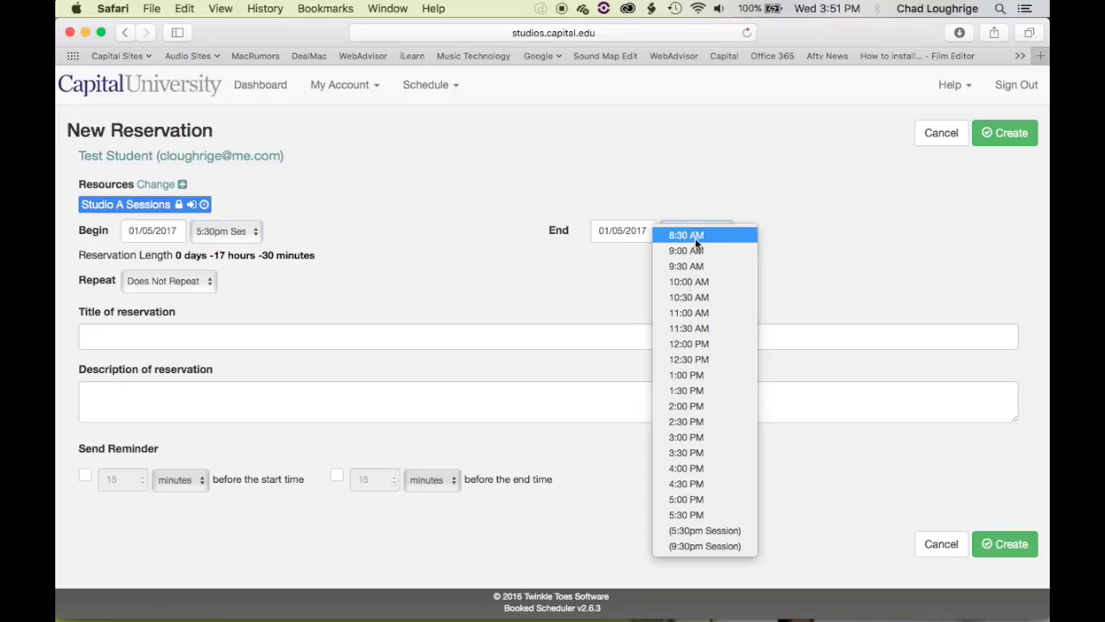
left_click(686, 530)
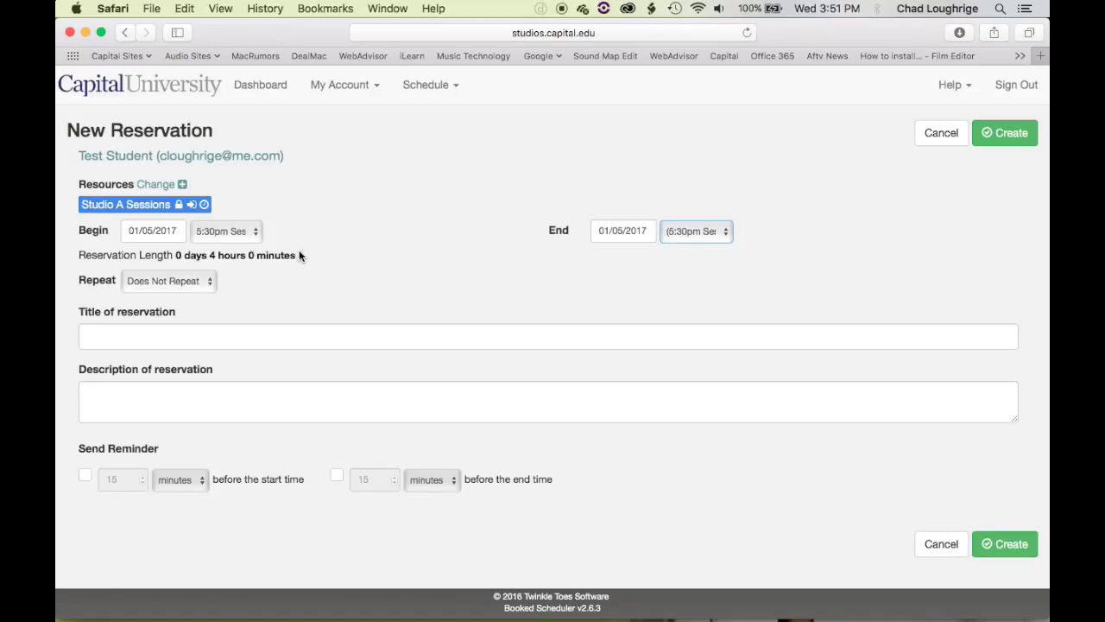
- Set both the begin and end of the Studio A reservation to the 9:30pm Session
left_click(252, 231)
left_click(241, 251)
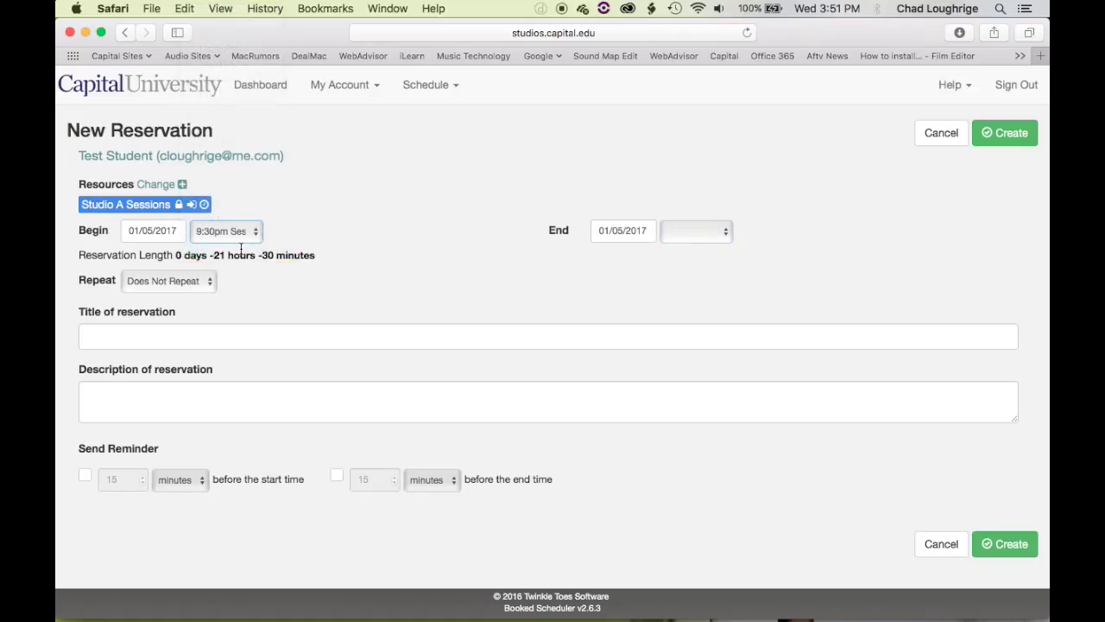
left_click(689, 231)
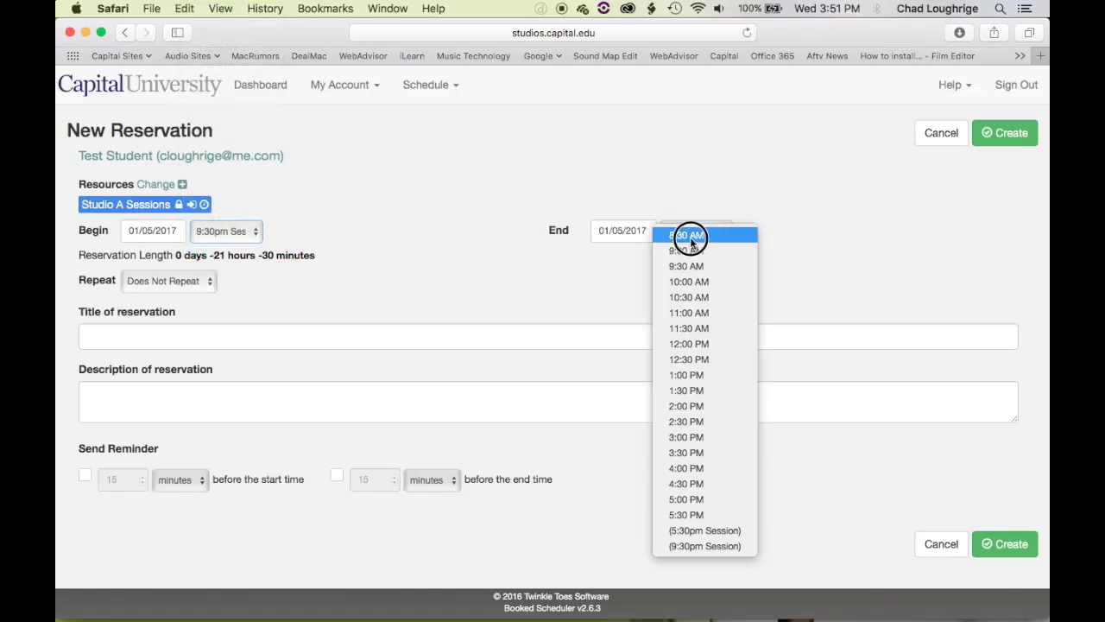
left_click(682, 547)
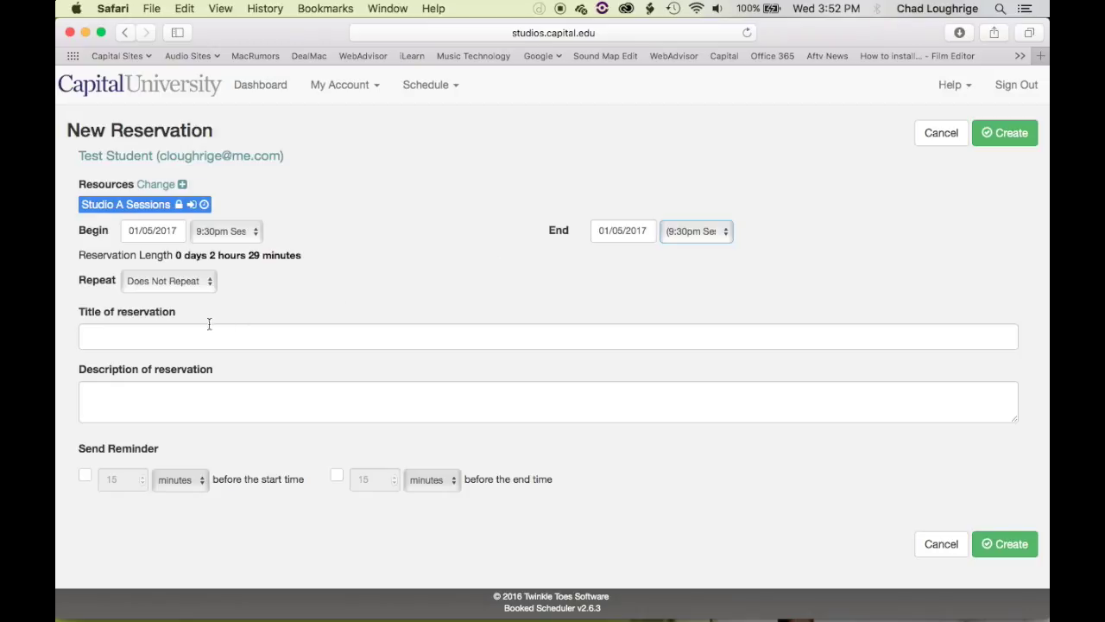
- Title the reservation "Studio A - 312G class project" and create it
left_click(167, 338)
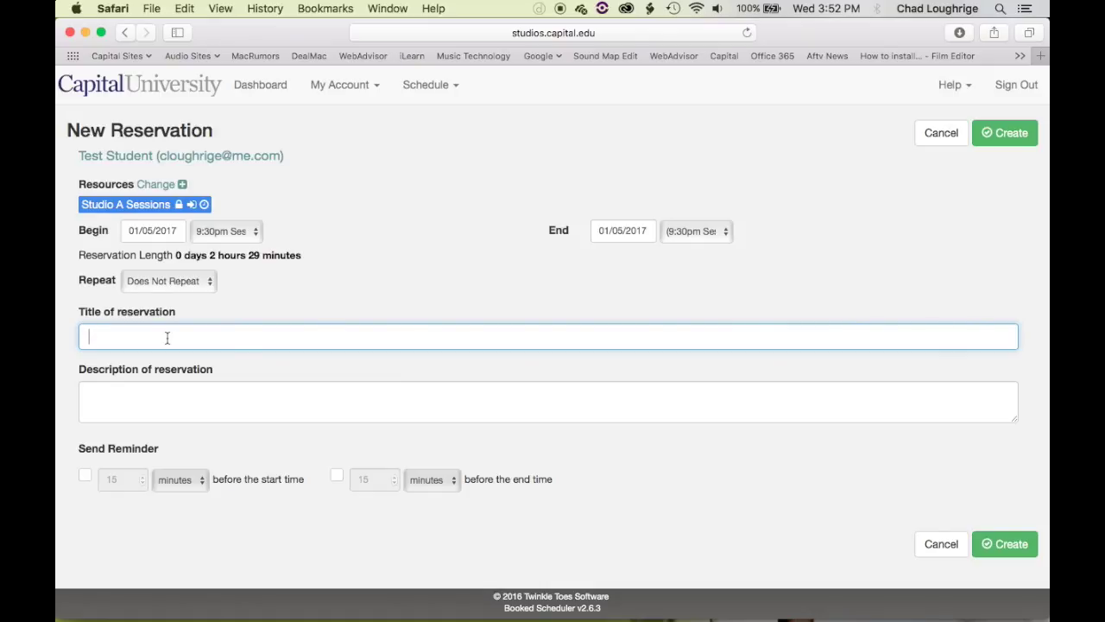
type("Studio A - 312G class project")
left_click(992, 545)
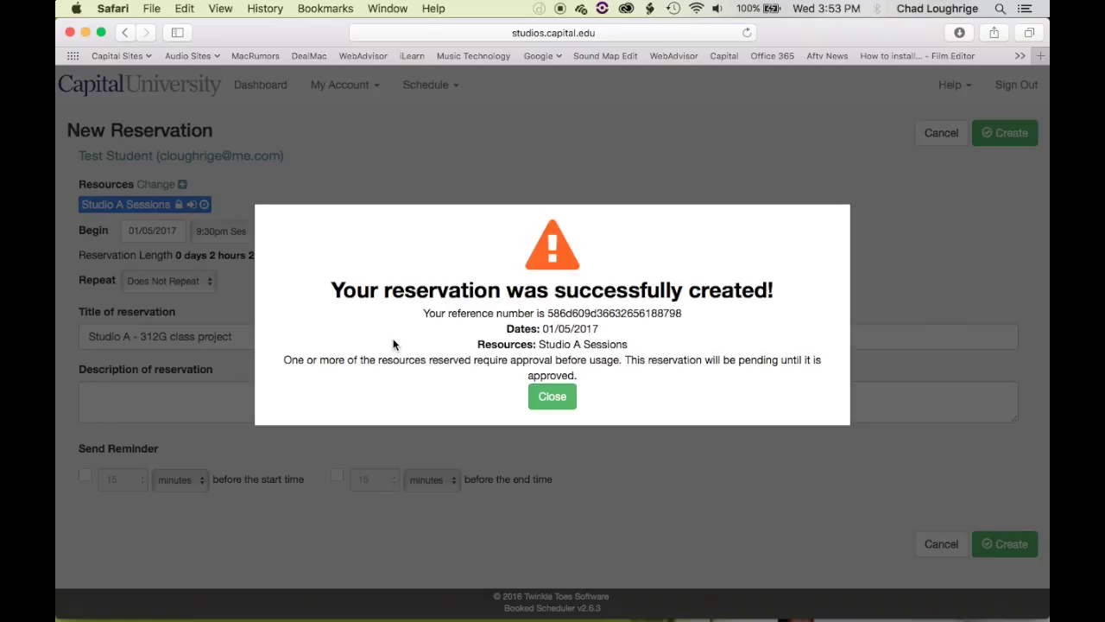
left_click(554, 397)
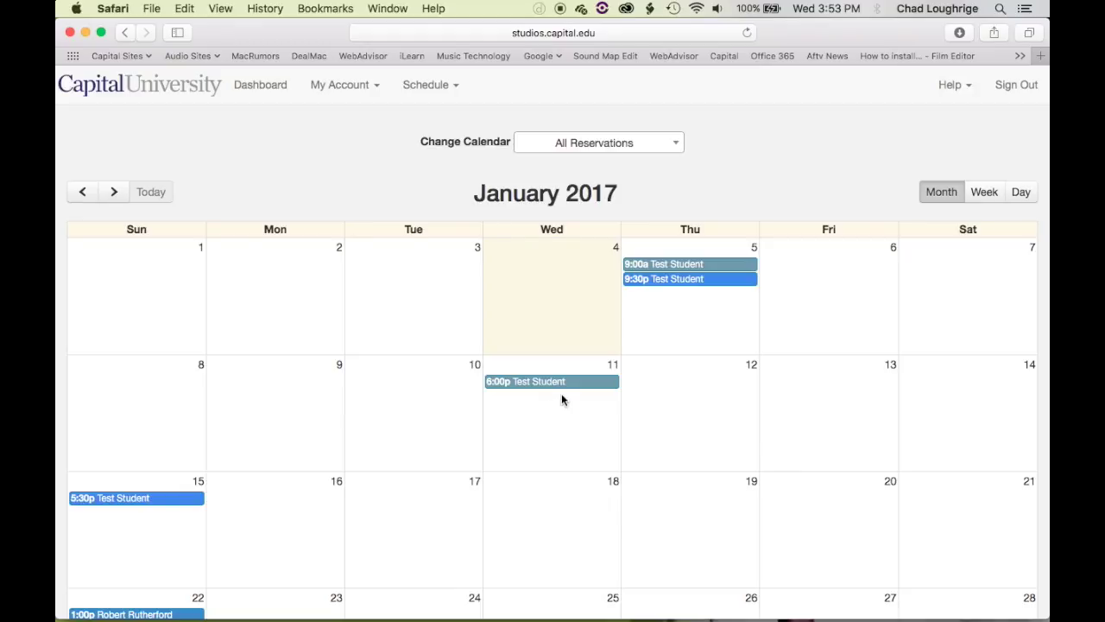
- Switch the calendar from All Reservations to Studio E Sessions
left_click(647, 285)
left_click(607, 142)
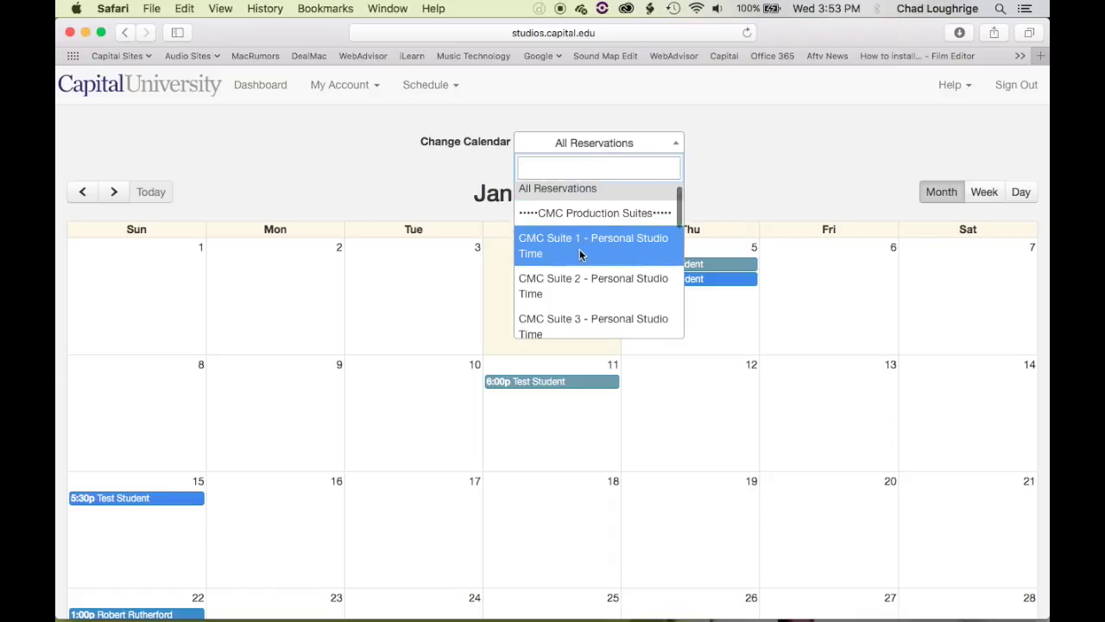
scroll(581, 255, "down", 10)
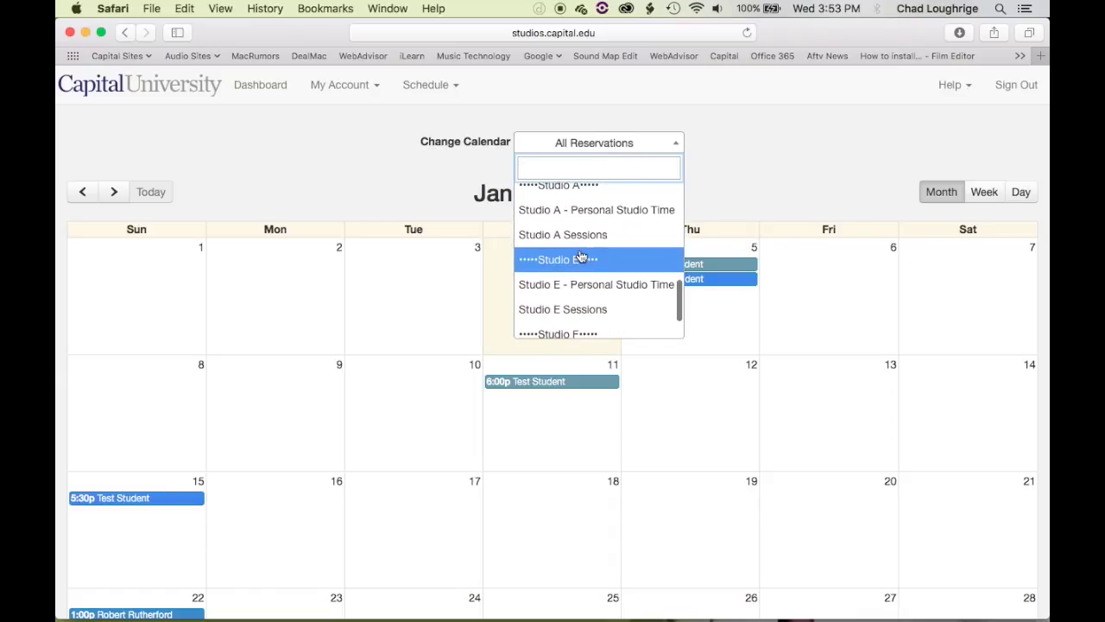
left_click(559, 309)
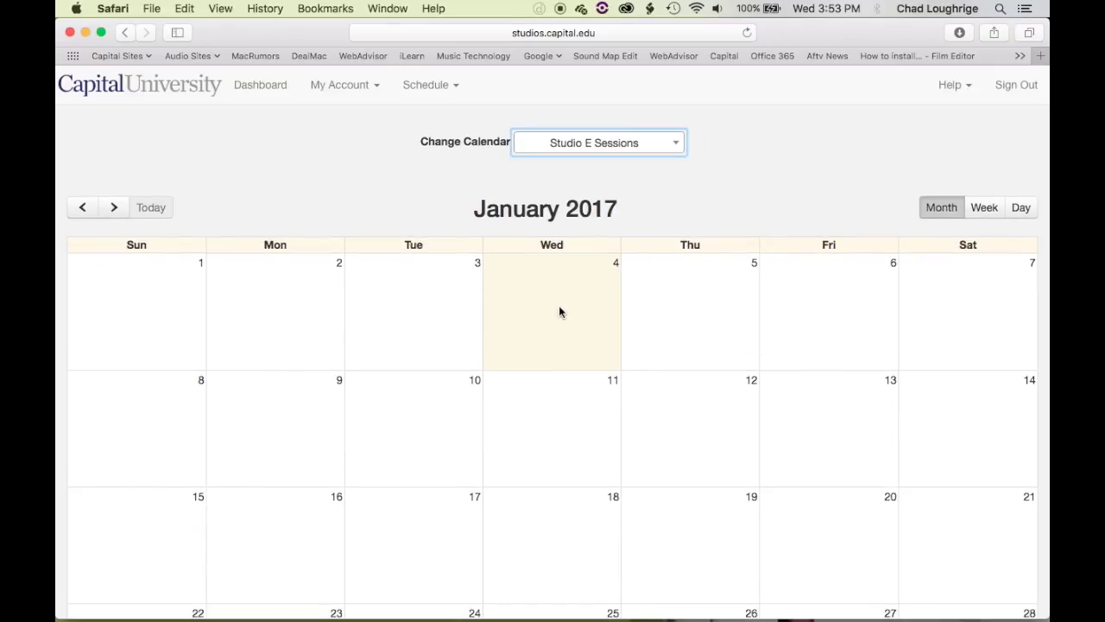
- Review the begin session options in a new Studio E Sessions reservation for January 7, 2017, and cancel the reservation
left_click(961, 302)
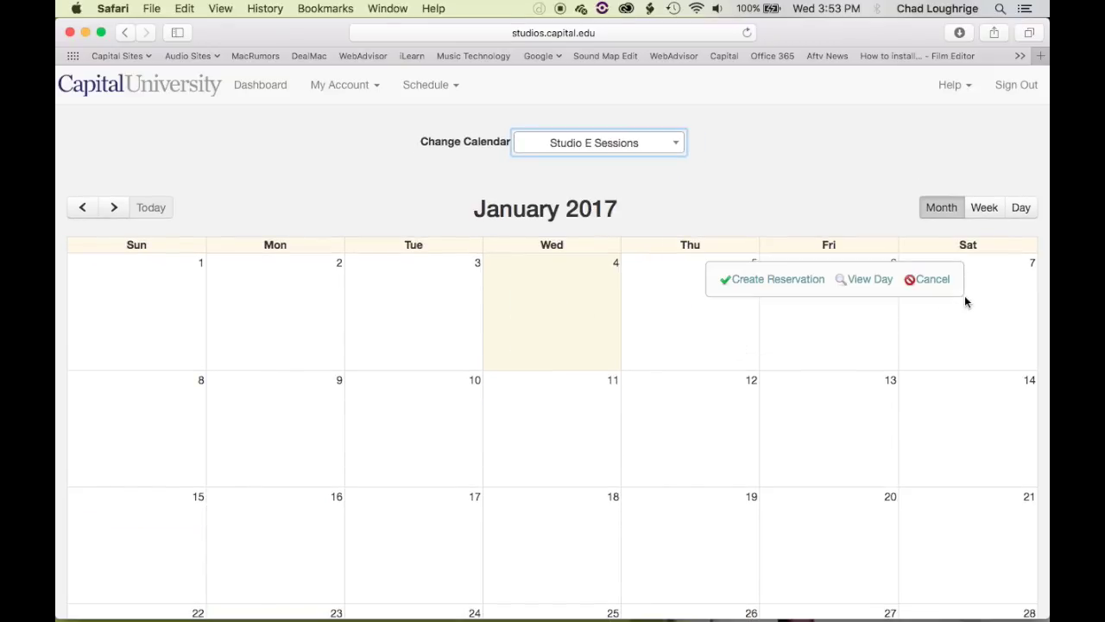
left_click(733, 280)
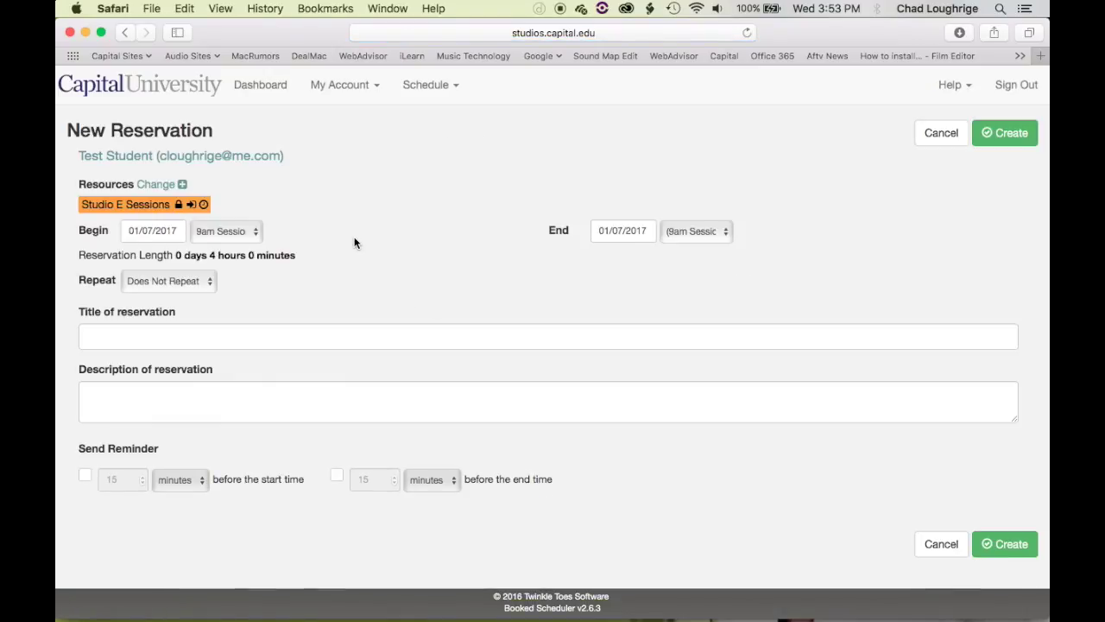
left_click(254, 232)
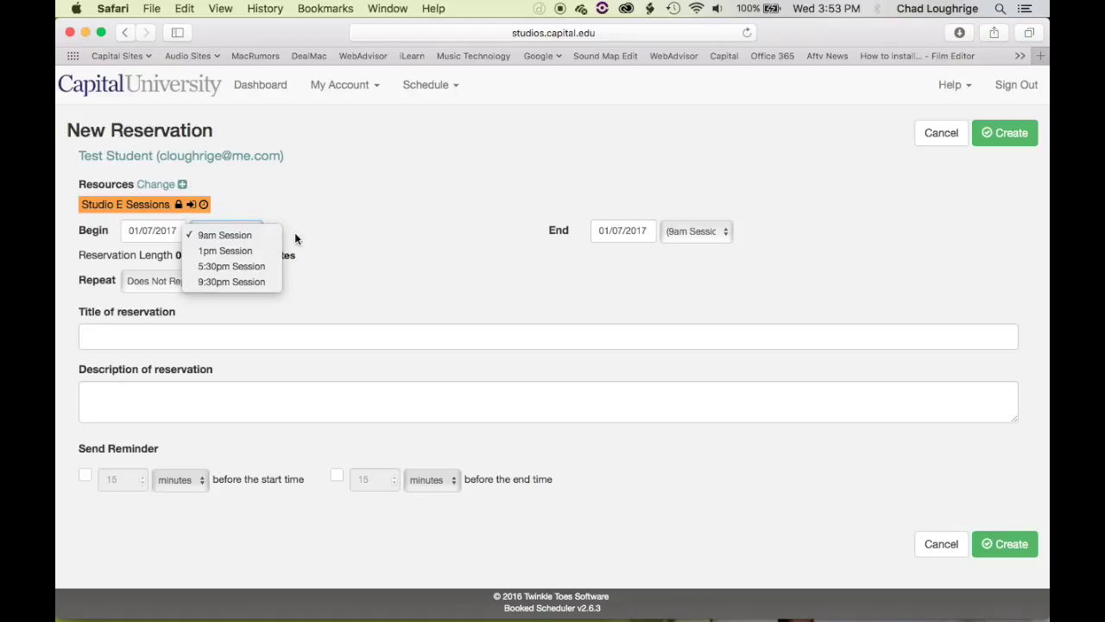
left_click(373, 229)
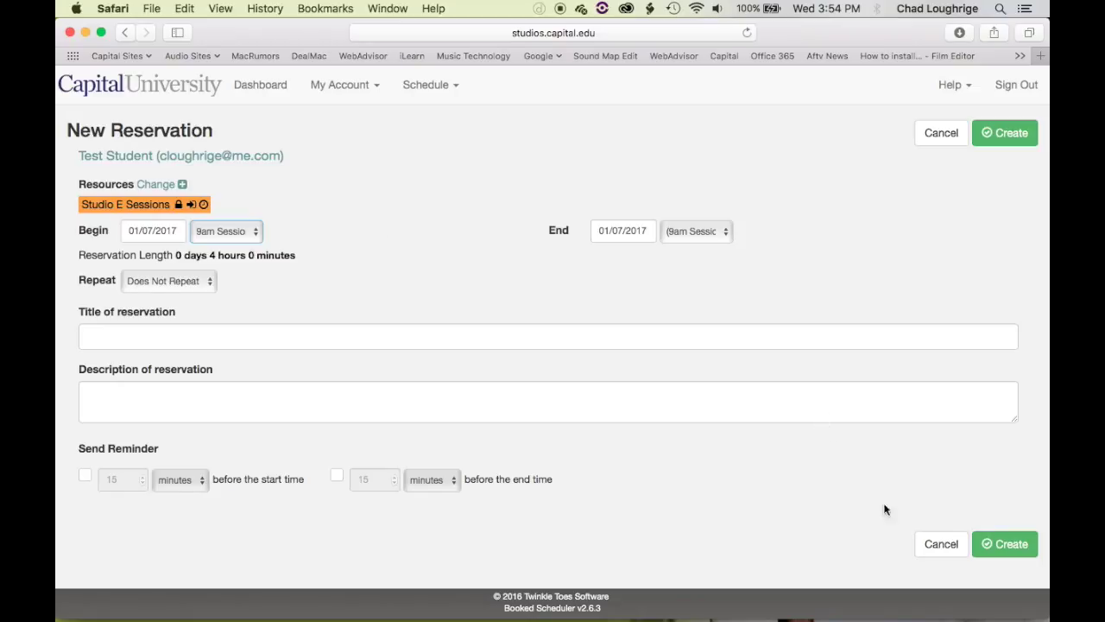
left_click(940, 545)
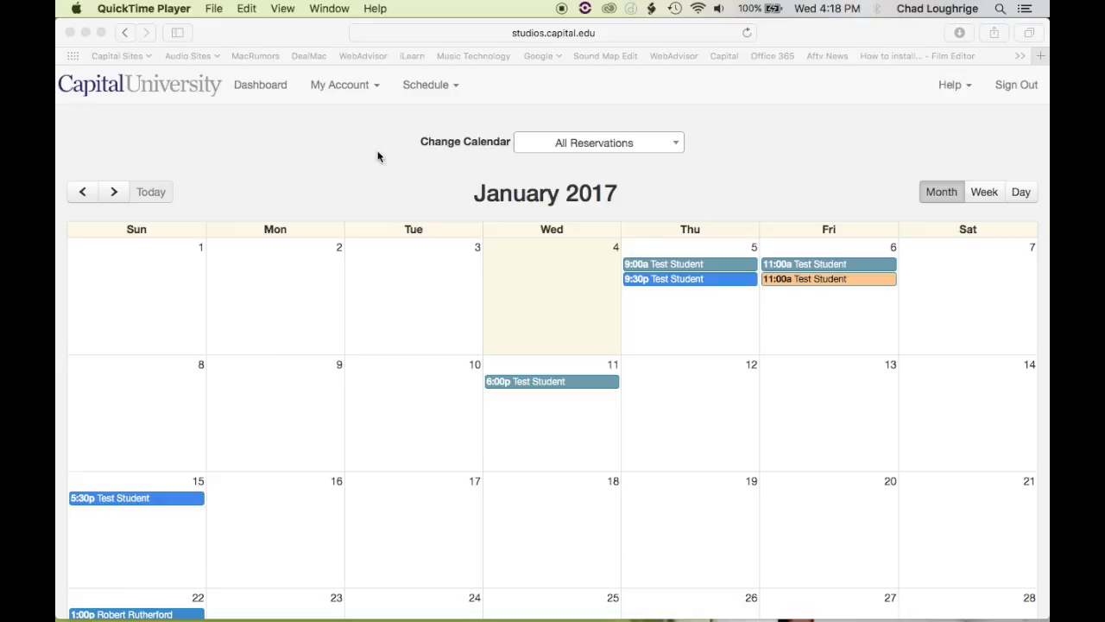
- Open the Bookings schedule and review the Studio F availability for the week of 01/01/2017 to 01/07/2017
left_click(423, 89)
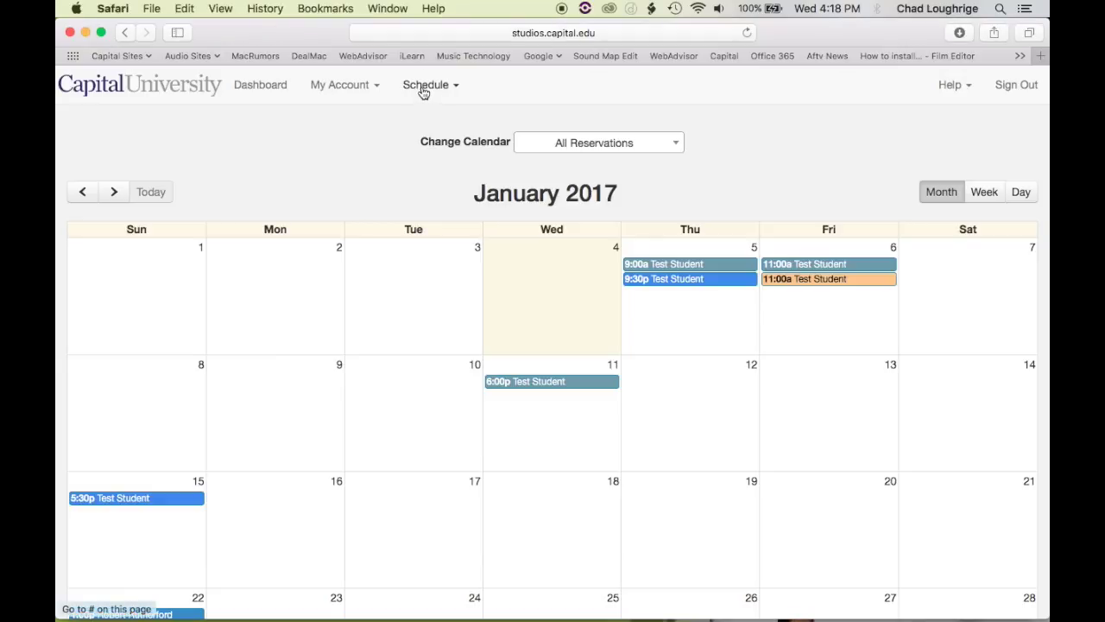
left_click(425, 86)
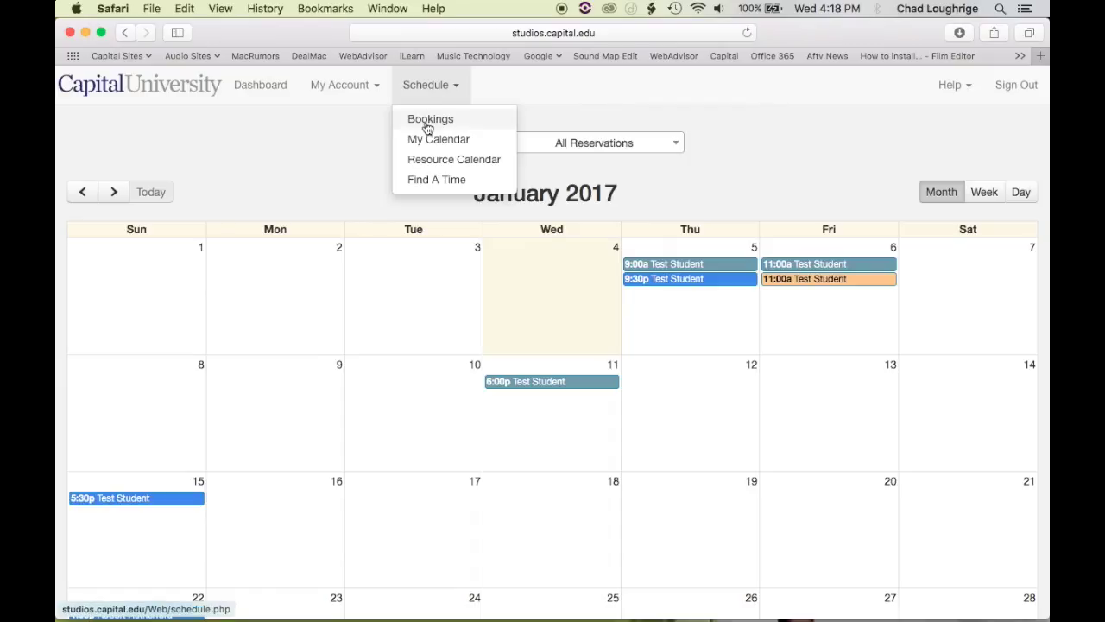
left_click(425, 125)
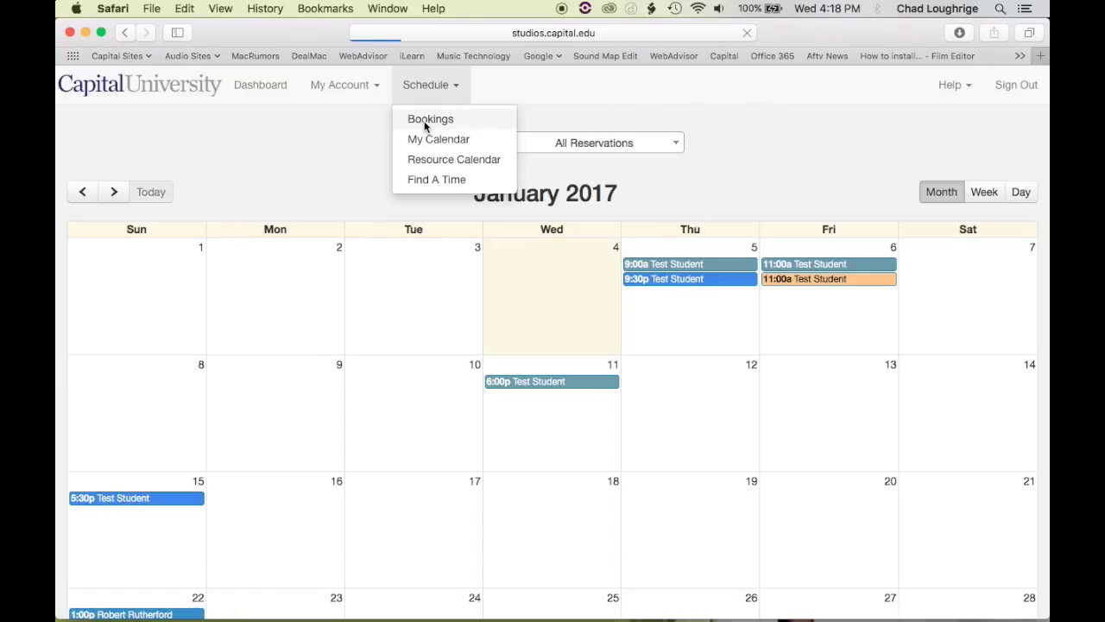
scroll(470, 300, "down", 1)
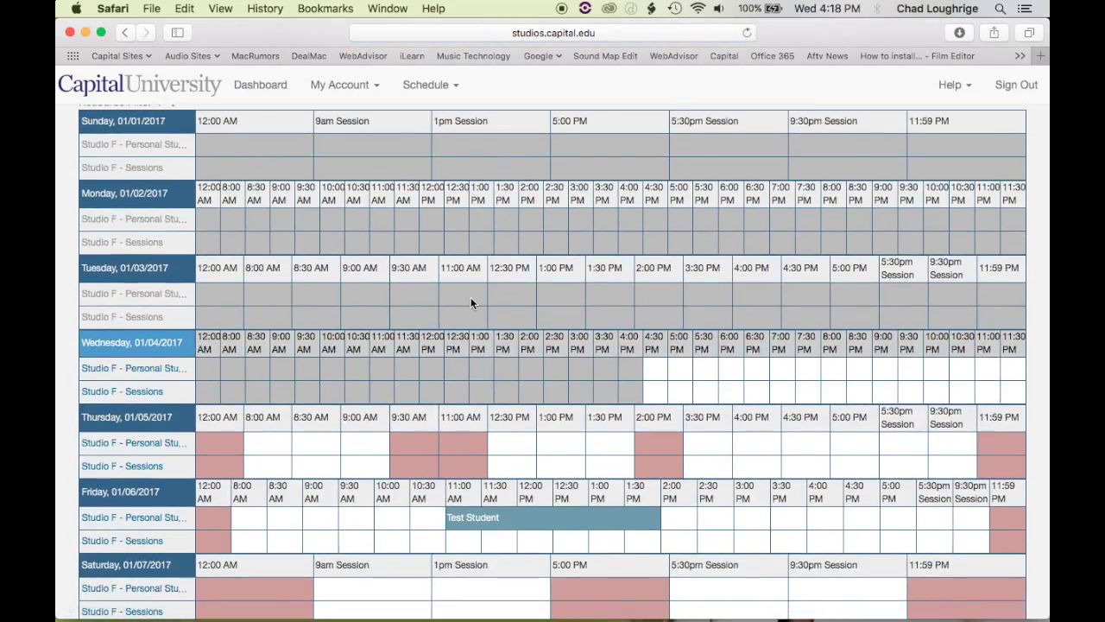
scroll(471, 302, "down", 2)
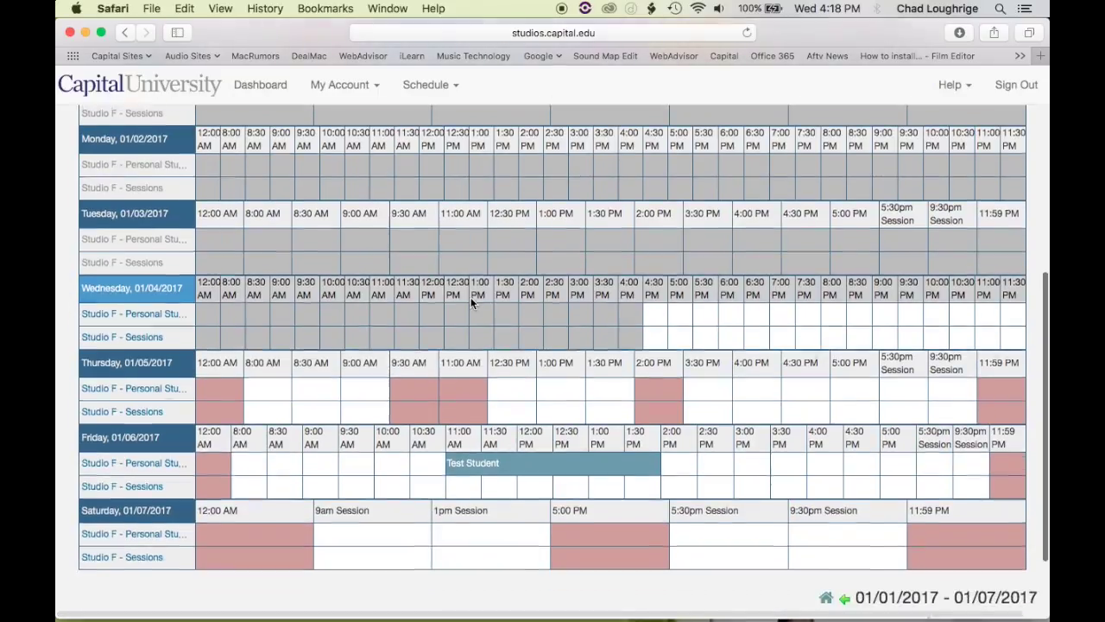
scroll(471, 302, "up", 5)
scroll(470, 302, "up", 5)
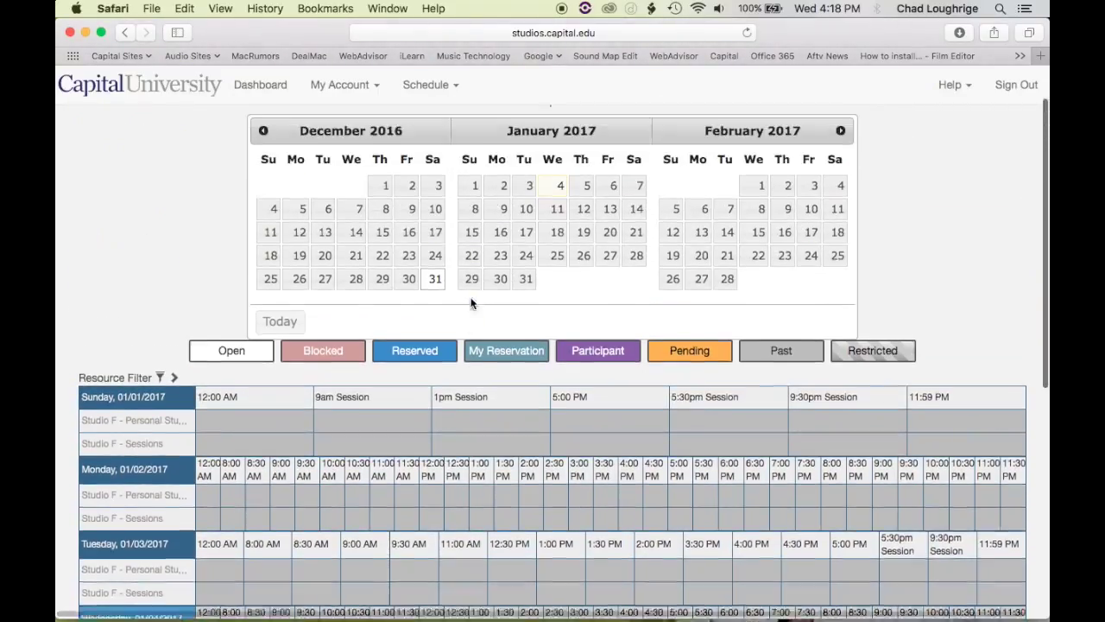
- Switch the Bookings schedule to Studio E and review its weekly availability and the resource details for its personal studio time and sessions
left_click(621, 139)
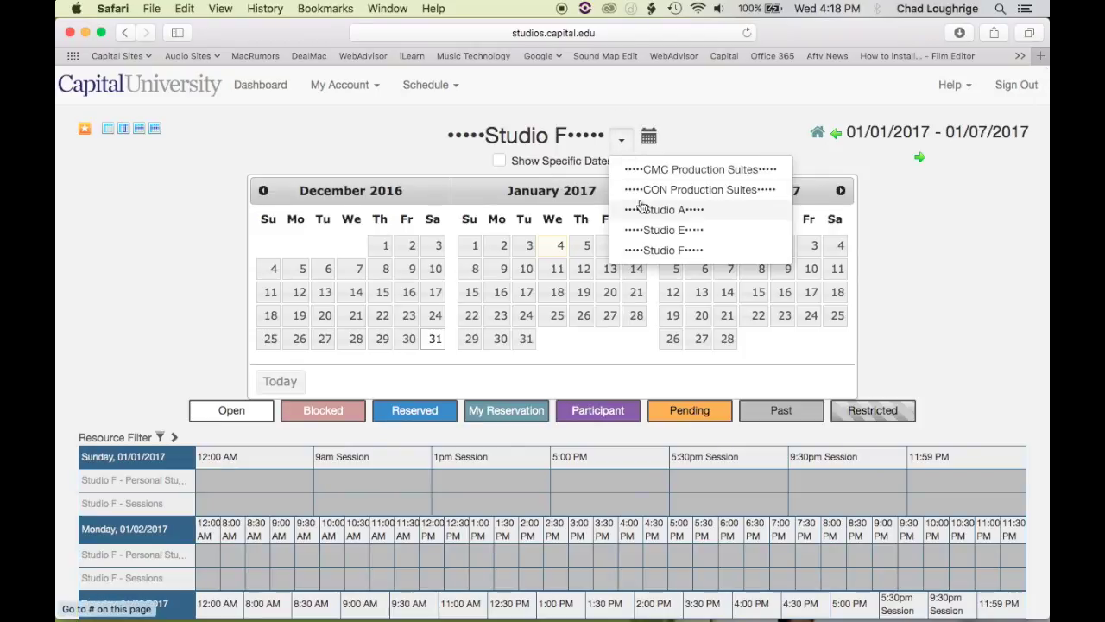
left_click(662, 231)
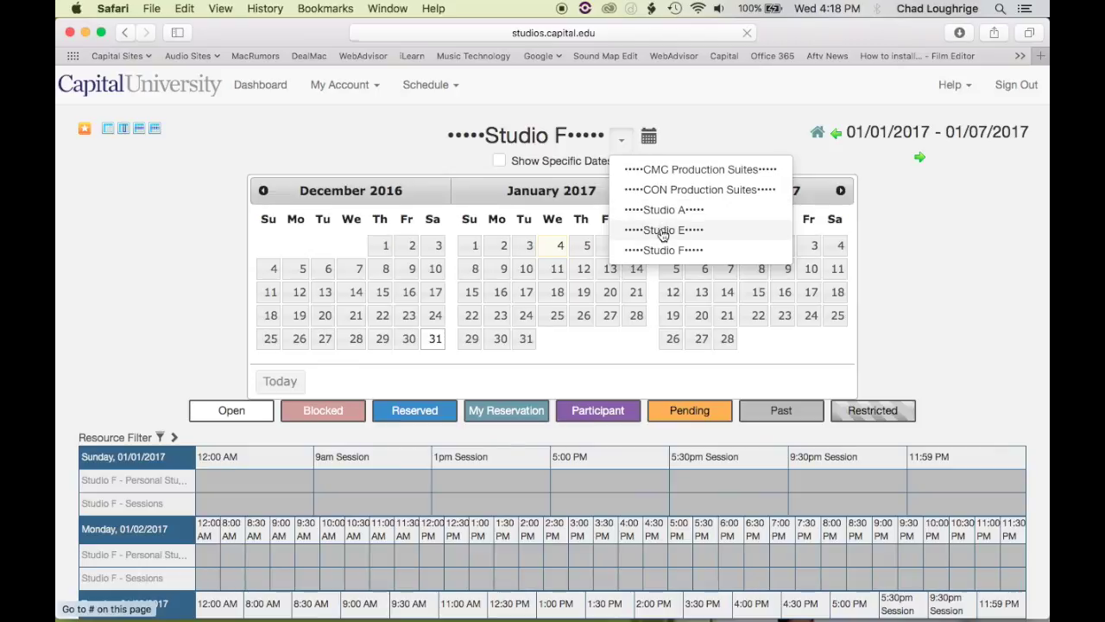
scroll(660, 227, "down", 3)
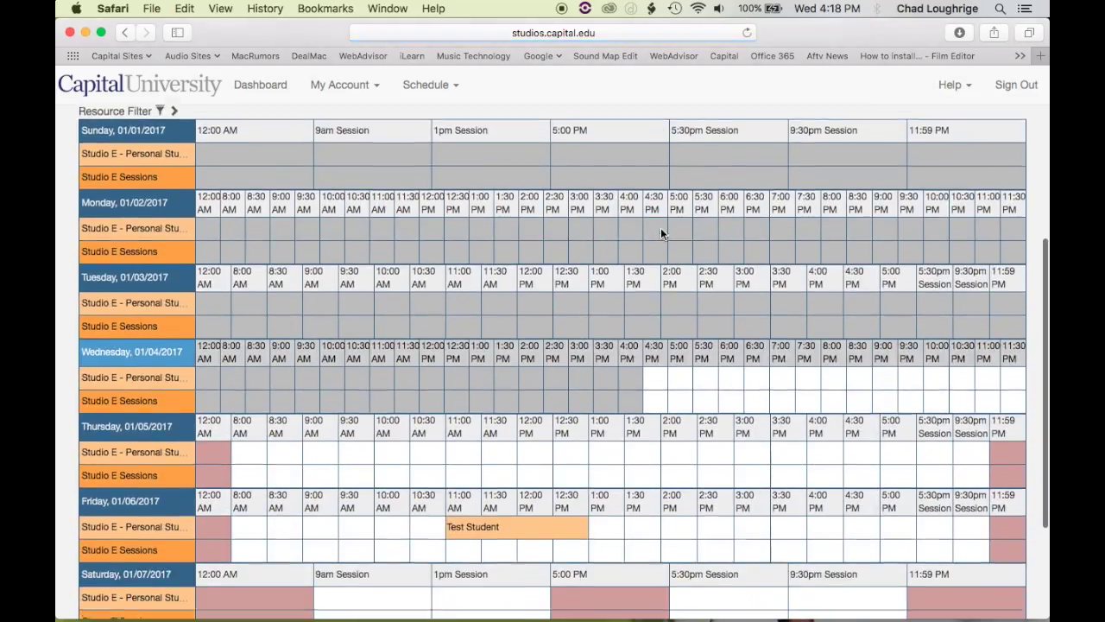
scroll(461, 223, "down", 2)
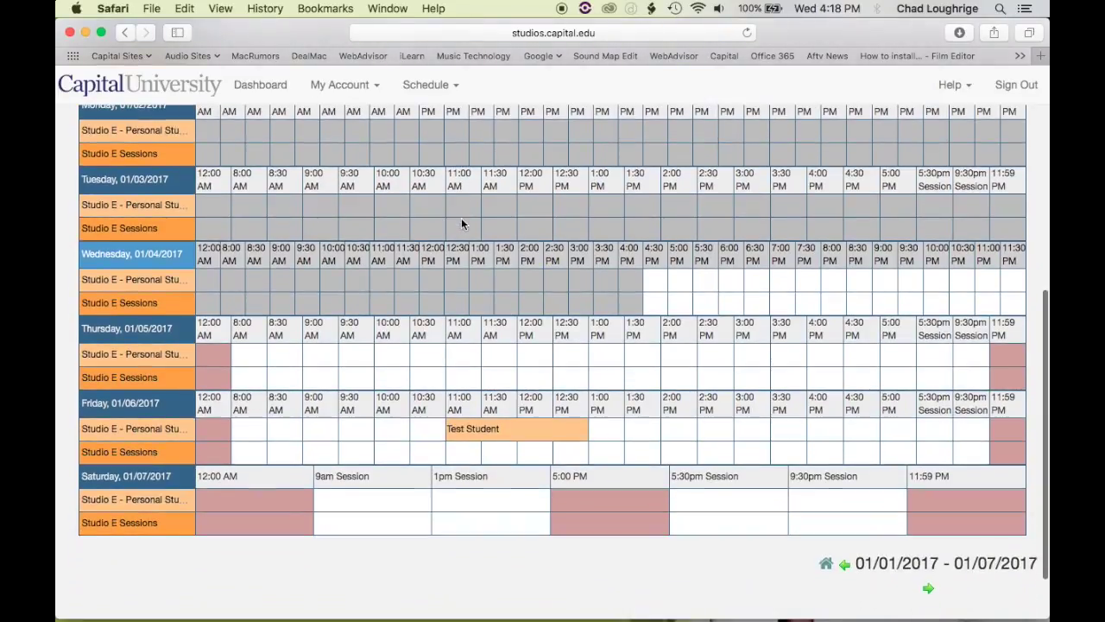
mouse_move(163, 206)
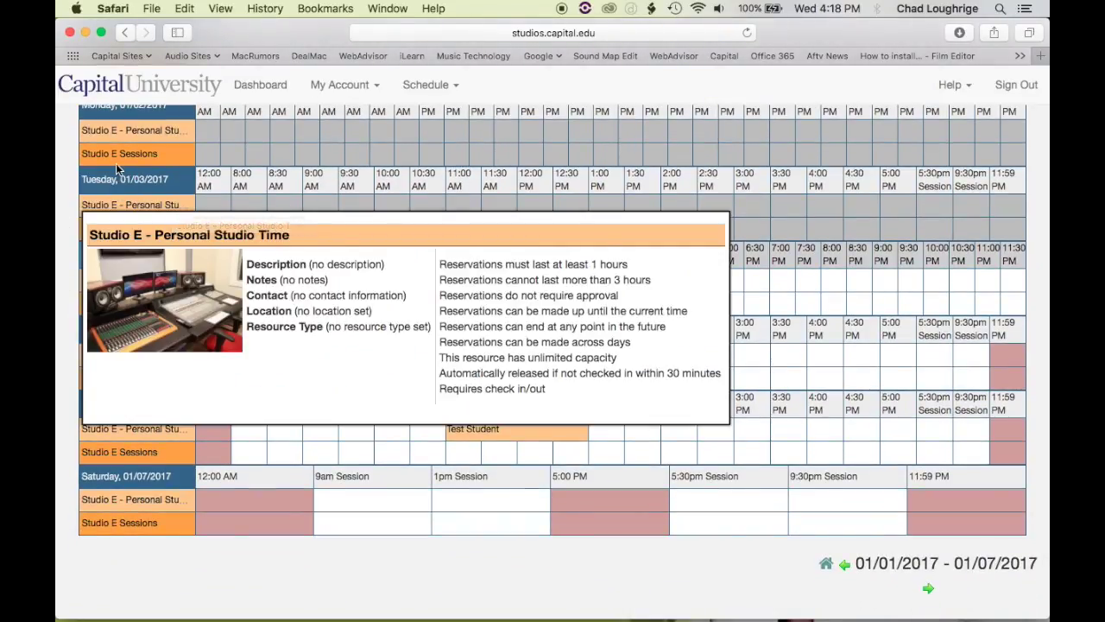
mouse_move(103, 163)
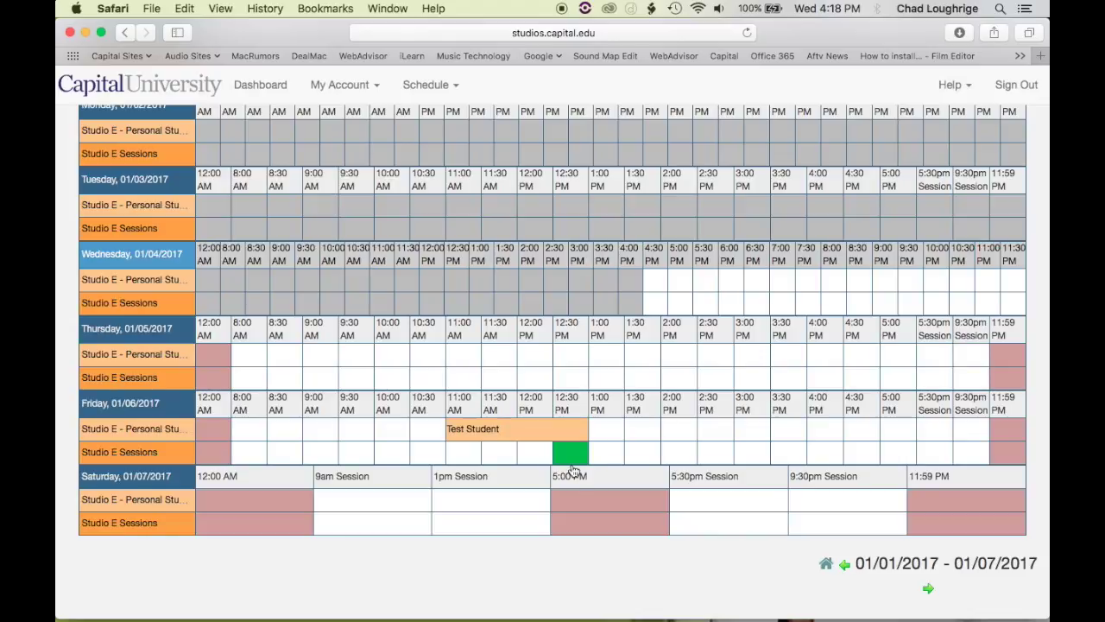
- Set up a Studio E personal studio time reservation on 01/06/2017 from 2:00 PM to 4:00 PM, and cancel it without creating it
left_click(679, 434)
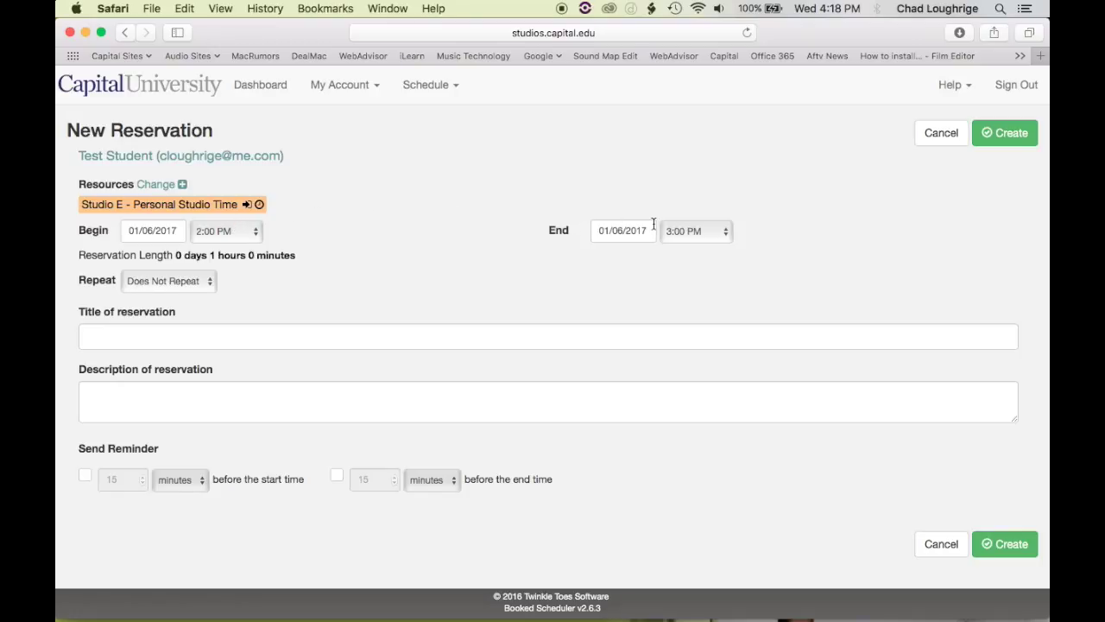
left_click(692, 231)
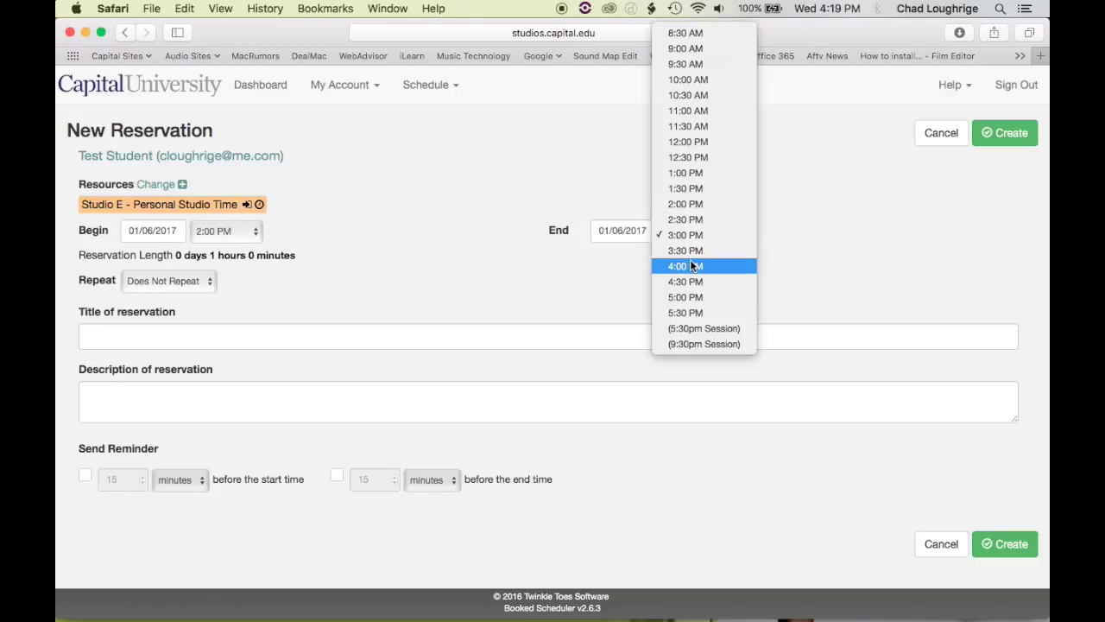
left_click(690, 264)
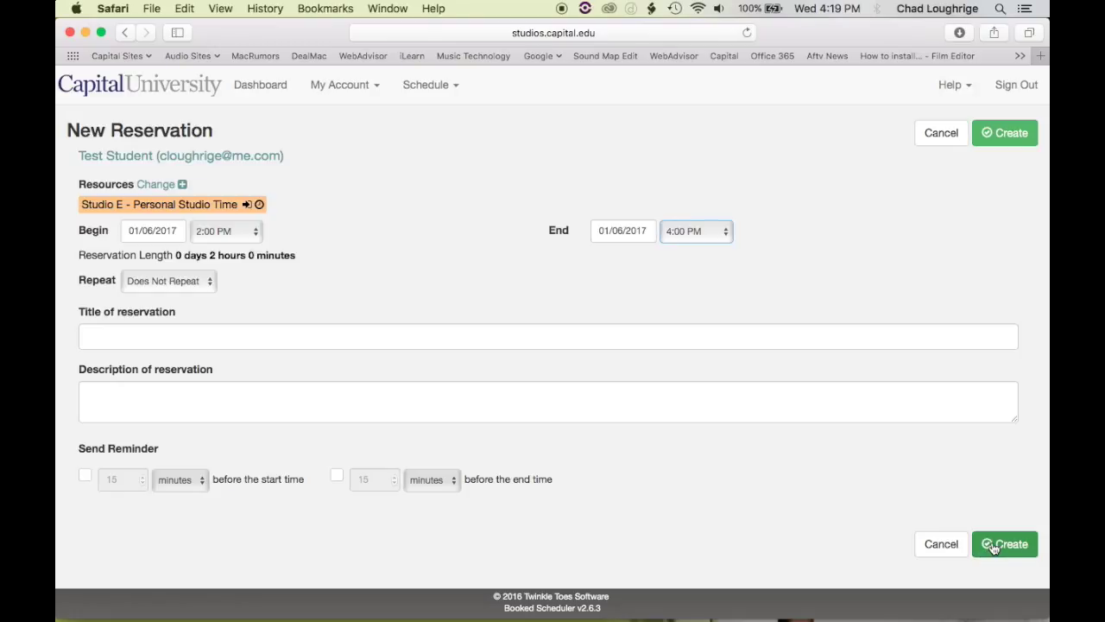
left_click(932, 542)
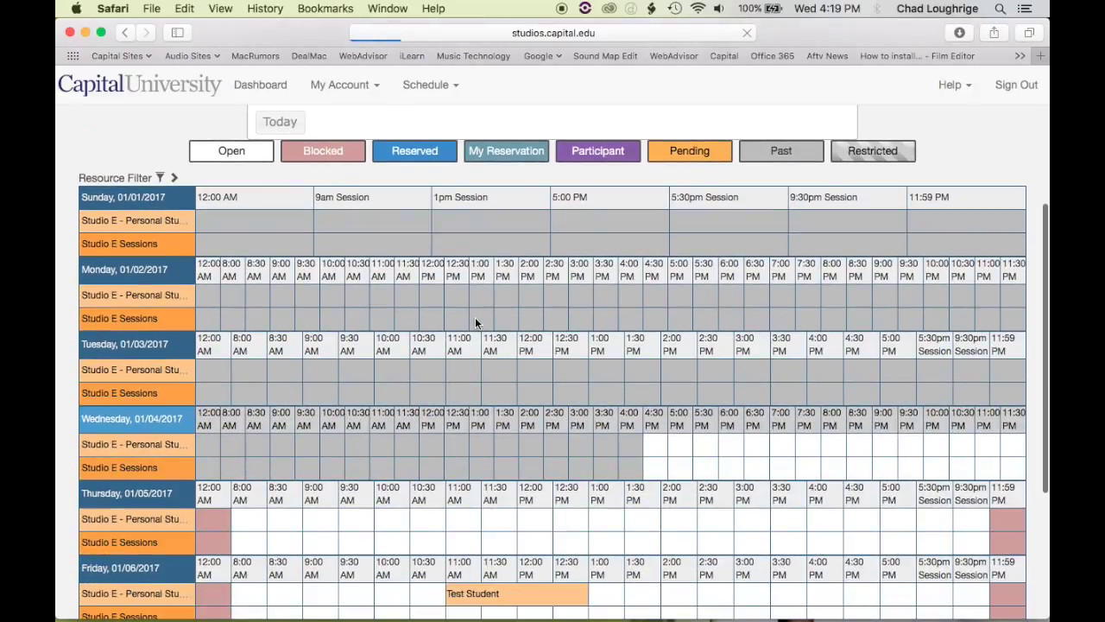
scroll(475, 321, "down", 2)
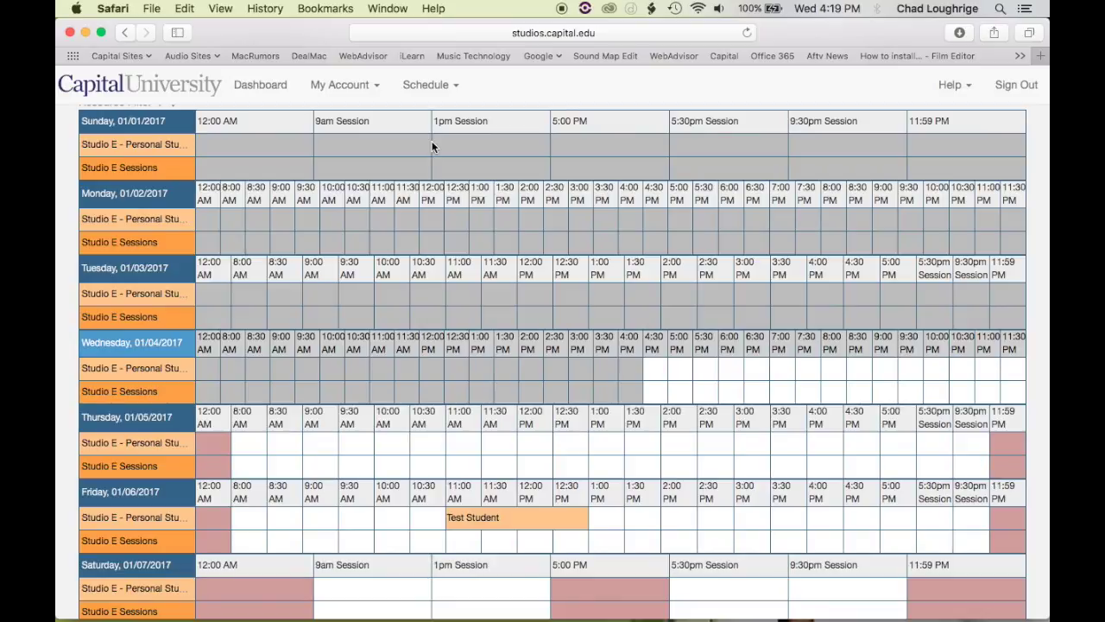
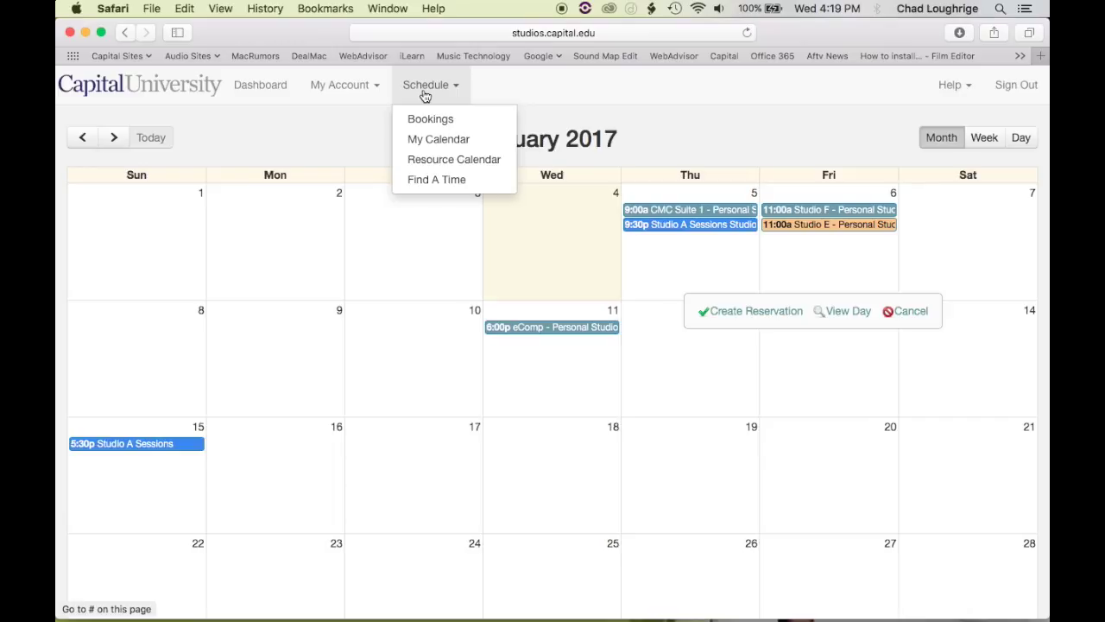
- Open Find A Time and limit the search from any resource to eComp - Personal Studio Time
left_click(424, 182)
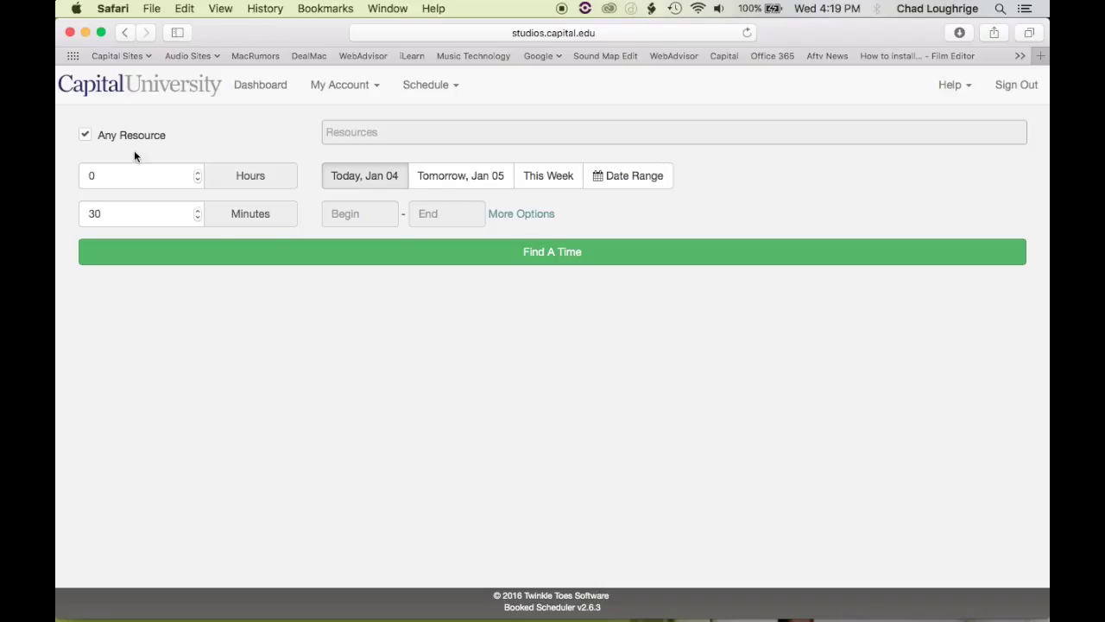
left_click(86, 138)
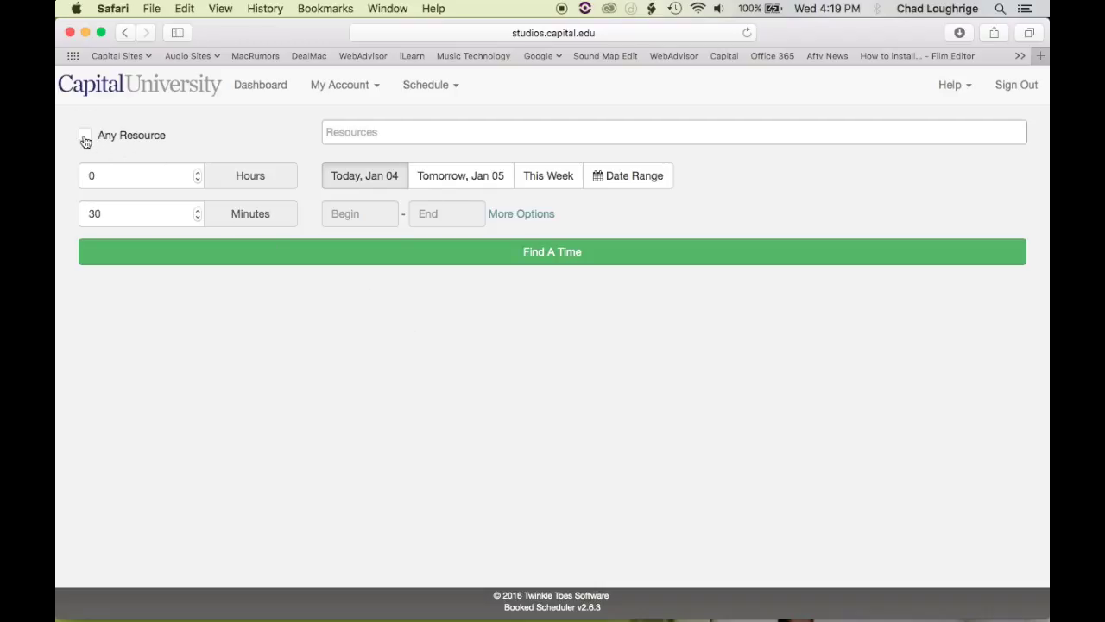
left_click(378, 134)
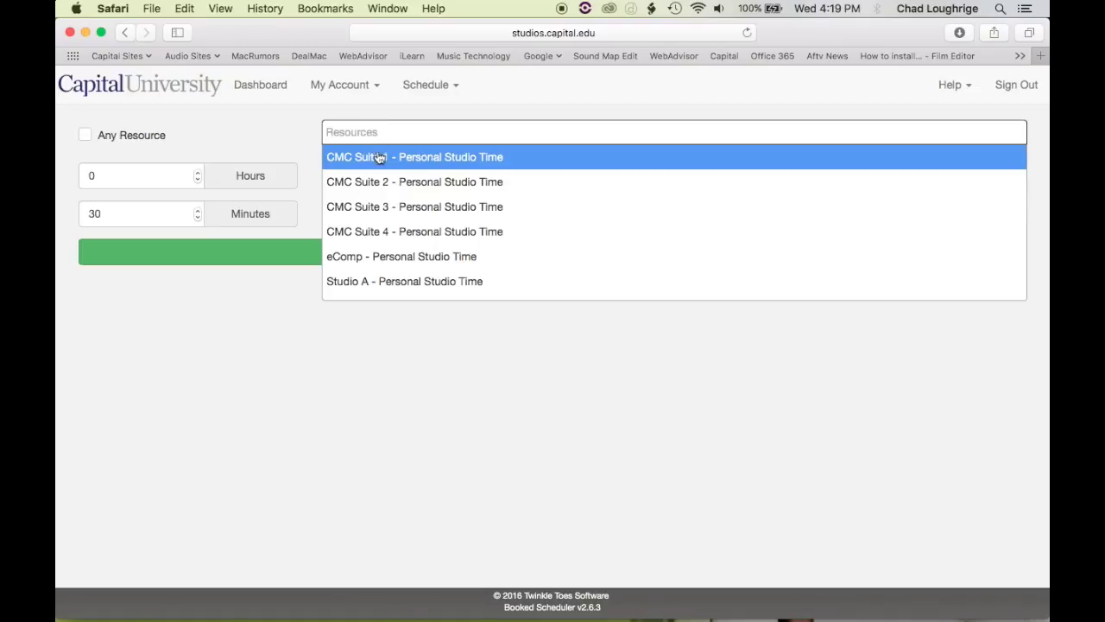
scroll(385, 246, "down", 5)
scroll(412, 253, "up", 8)
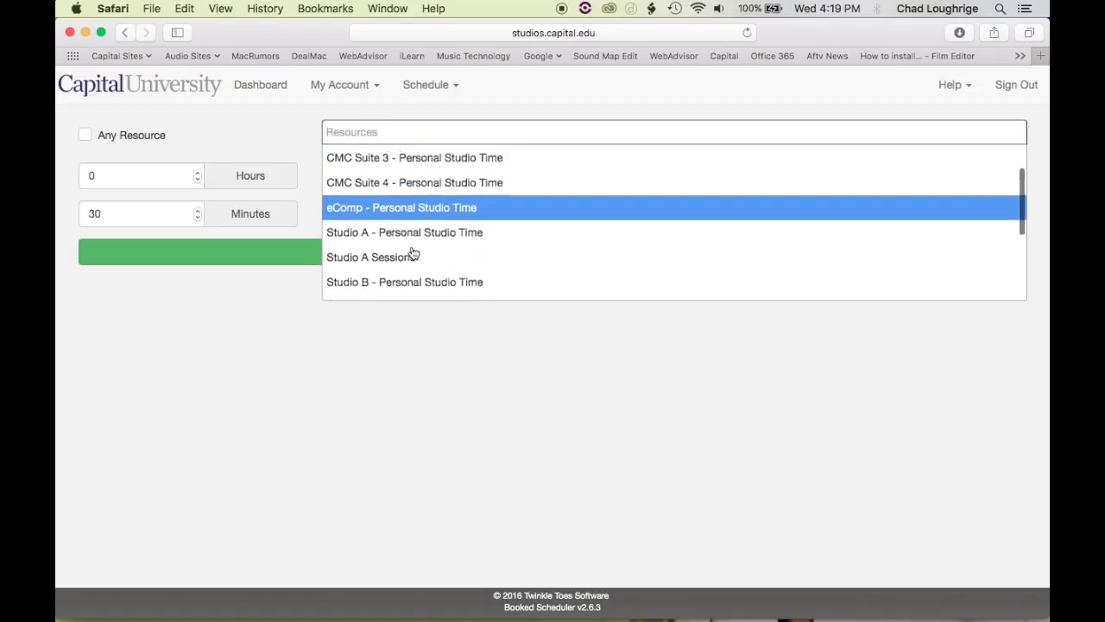
scroll(412, 252, "down", 1)
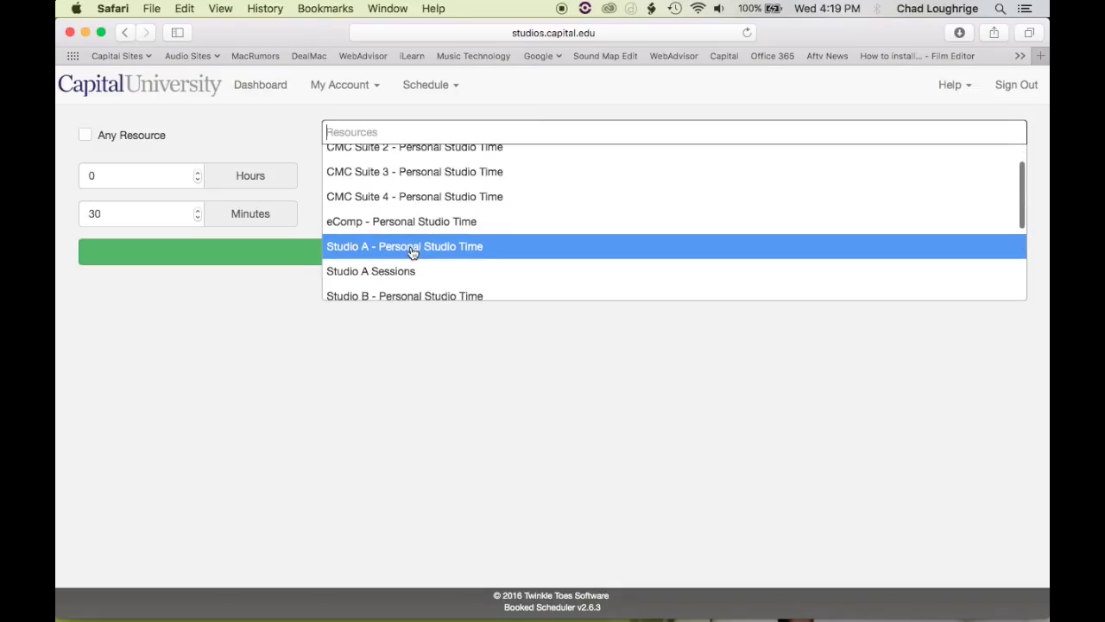
left_click(350, 221)
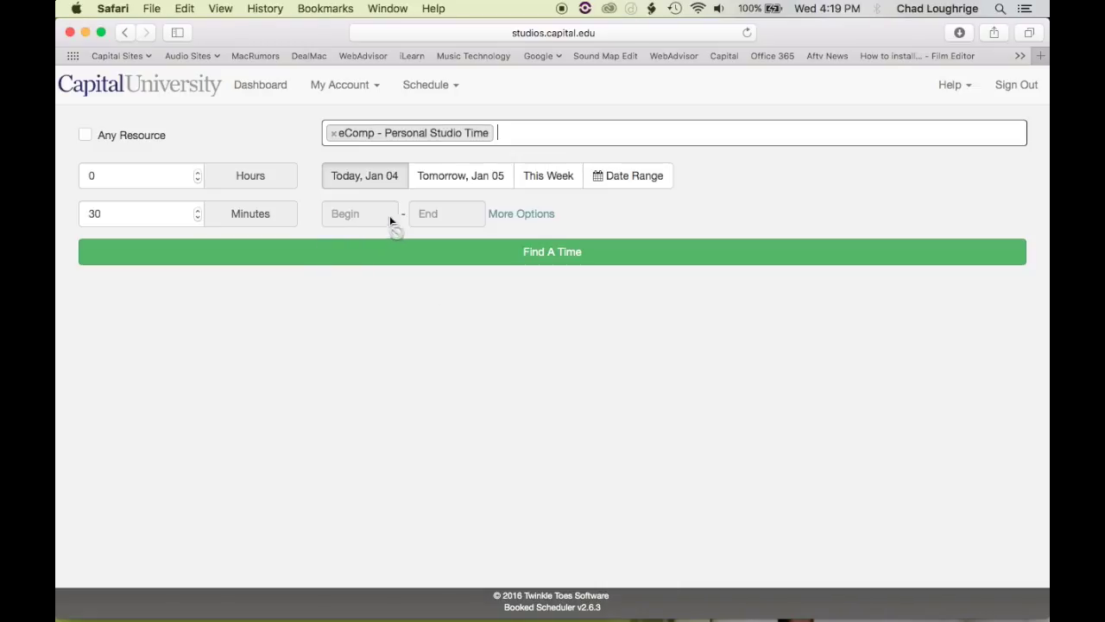
- Compare the date choices for the time search and set it to Tomorrow, Jan 05
left_click(455, 177)
left_click(627, 176)
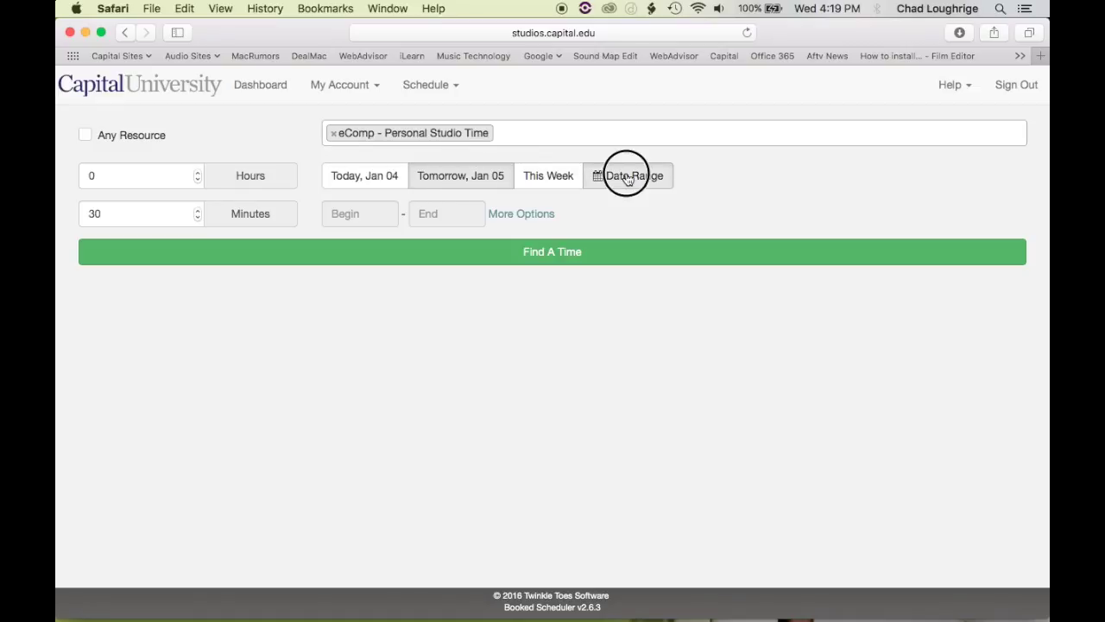
left_click(544, 177)
left_click(463, 176)
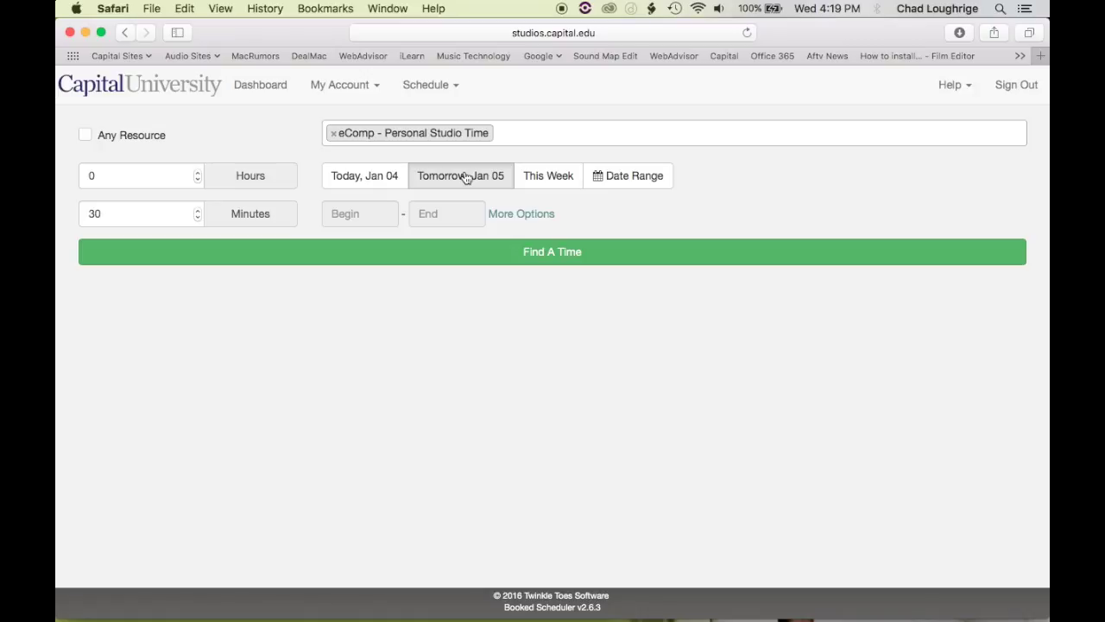
- Set the required duration to 2 hours and 0 minutes, and search for available times
left_click(197, 171)
left_click(197, 172)
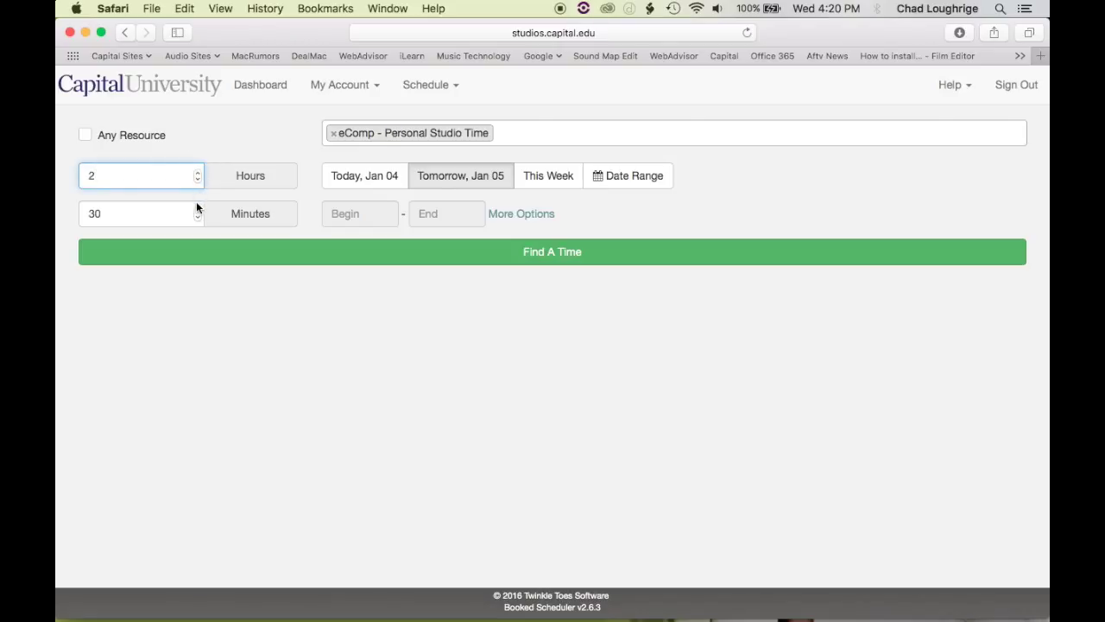
left_click_drag(141, 212, 81, 212)
type("0")
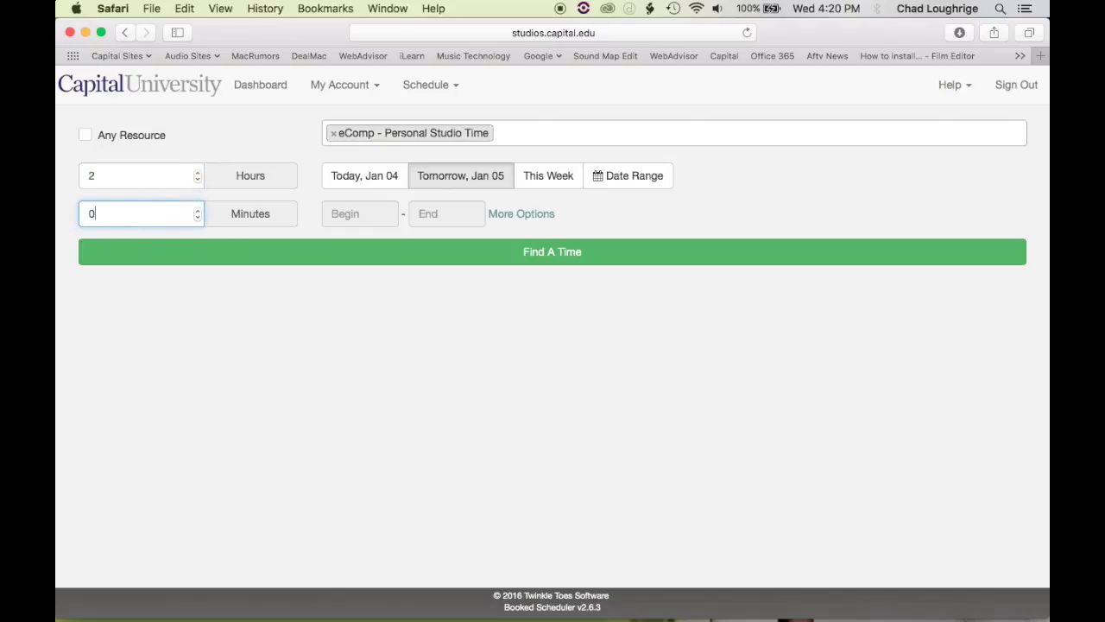
left_click(533, 253)
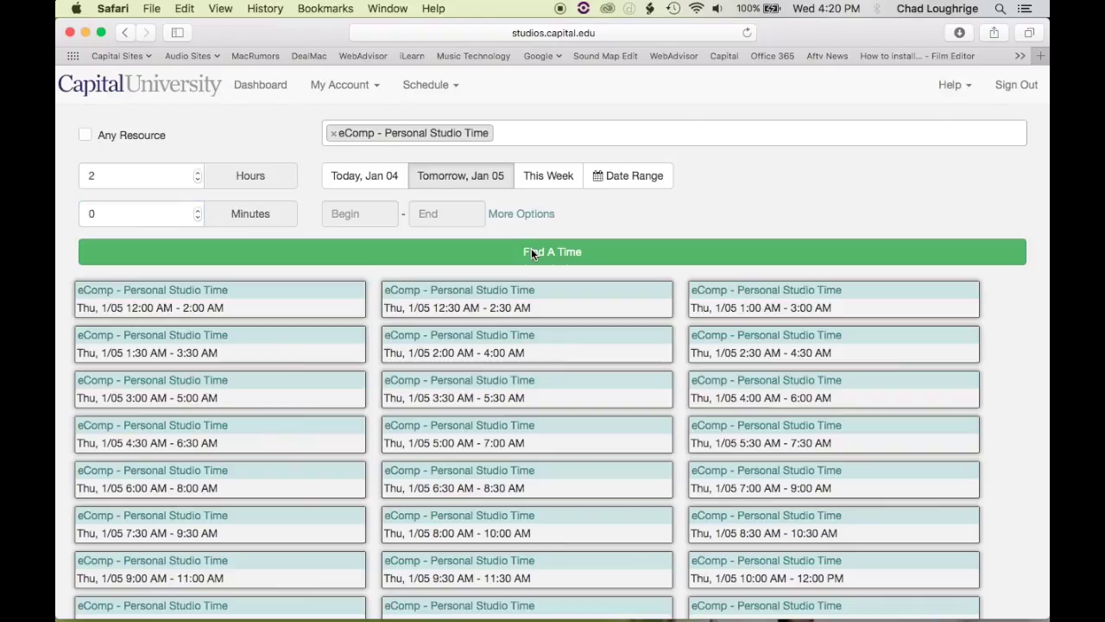
- Look through the available eComp times, open the 5:00 AM - 7:00 AM slot as a new reservation, and cancel it
mouse_move(419, 340)
scroll(419, 340, "down", 5)
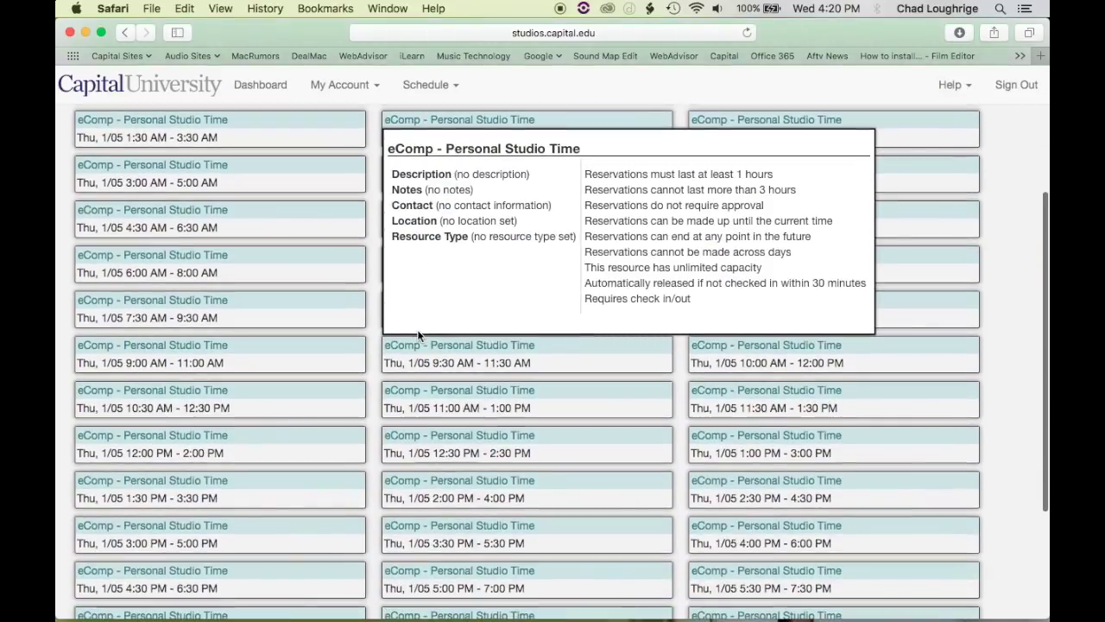
scroll(418, 335, "down", 3)
scroll(420, 338, "up", 6)
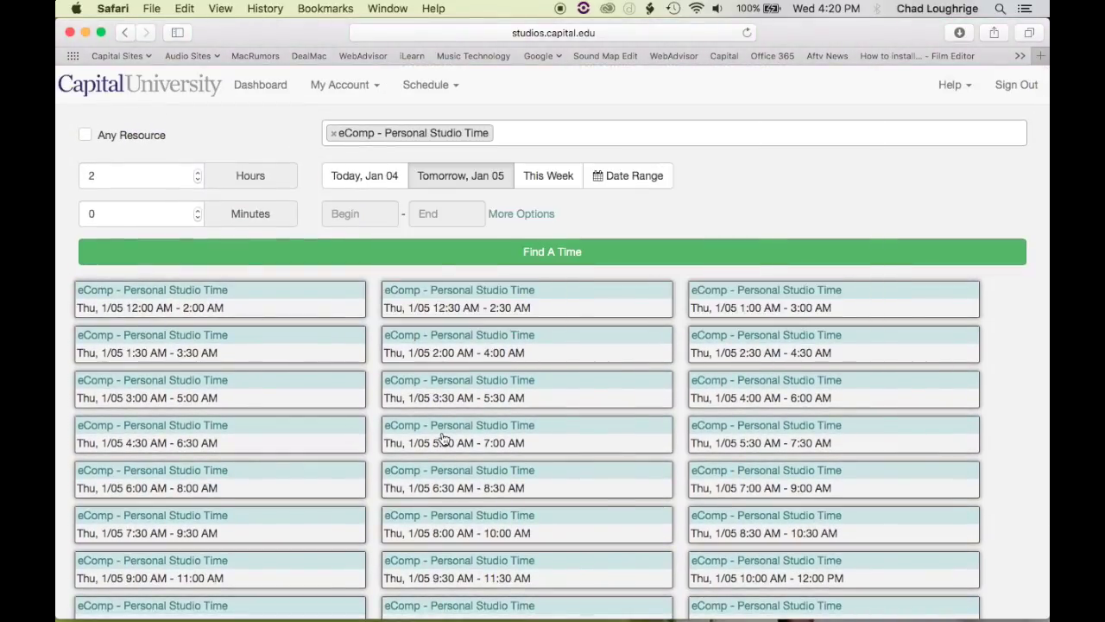
left_click(443, 438)
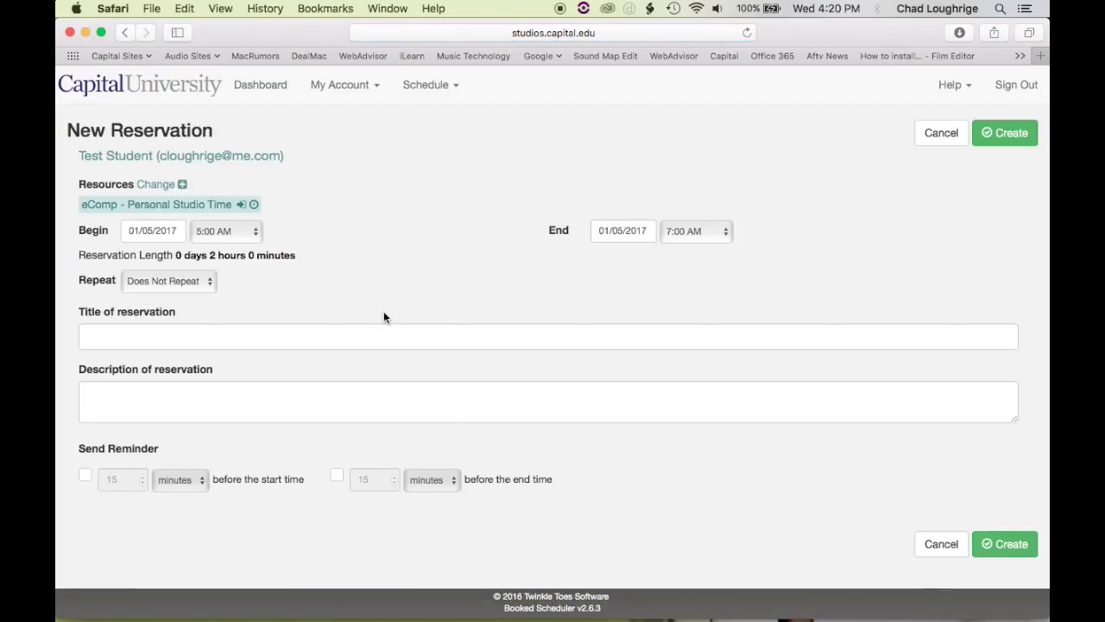
left_click(940, 543)
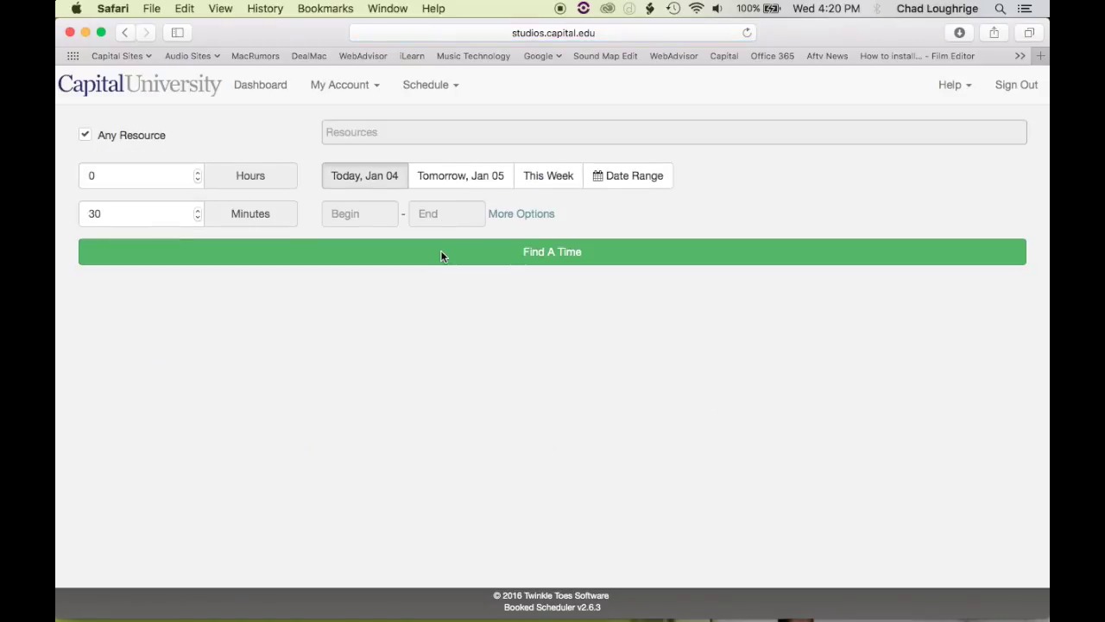
- Return to the Resource Calendar and open the Studio F personal studio time reservation at 11:00 AM on January 6 for editing
left_click(423, 88)
left_click(426, 159)
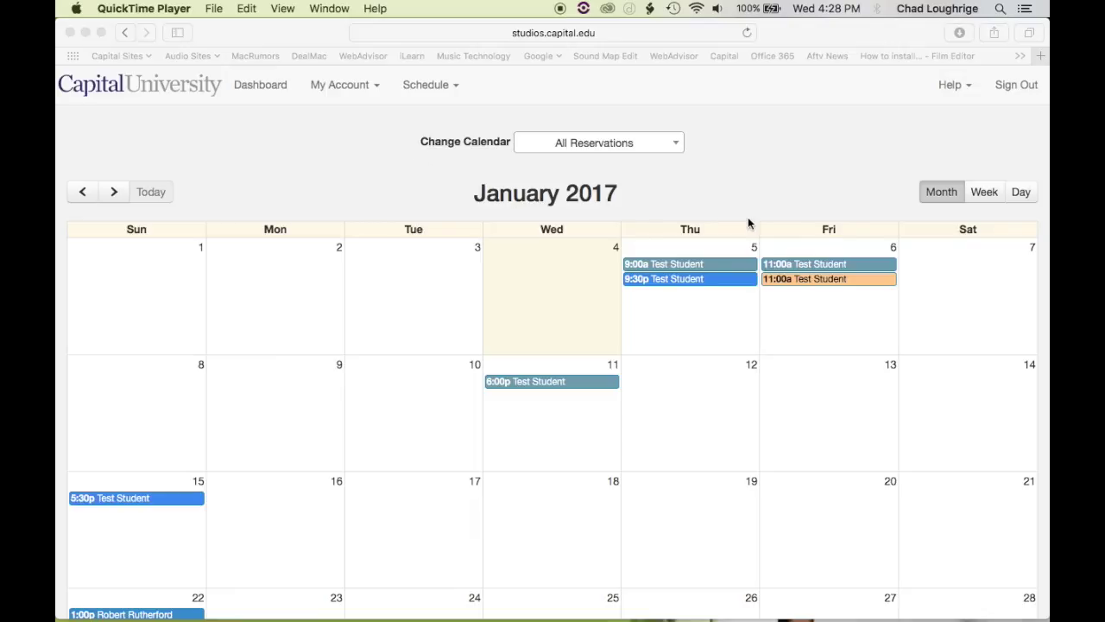
left_click(816, 268)
left_click(816, 268)
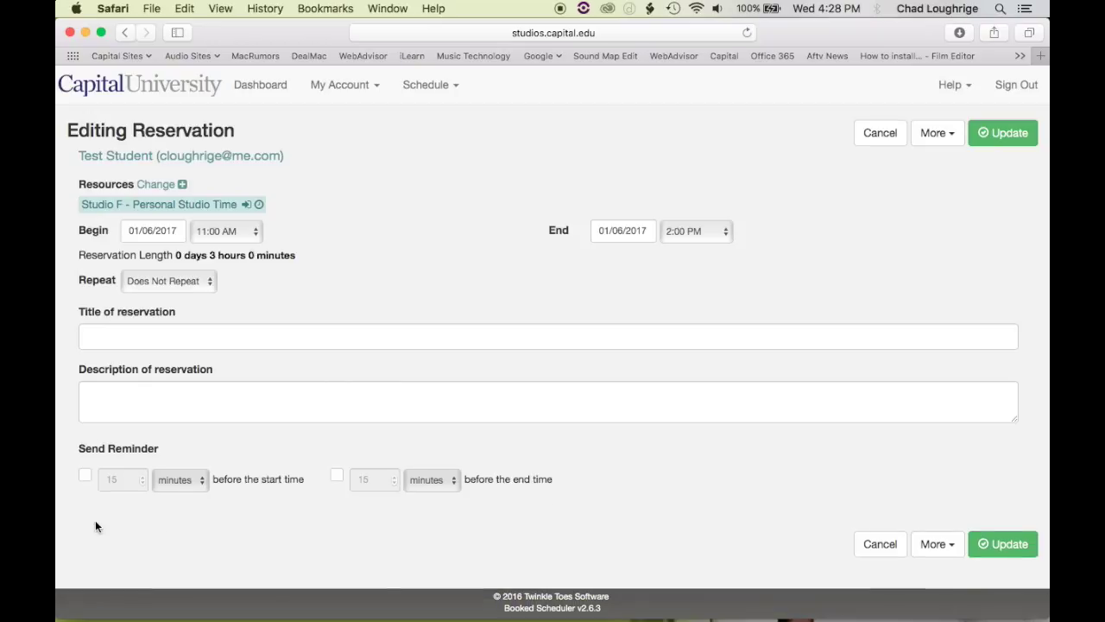
- Try the reminder before the start time, check its time unit choices, and cancel editing the Studio F reservation
left_click(85, 475)
left_click(192, 479)
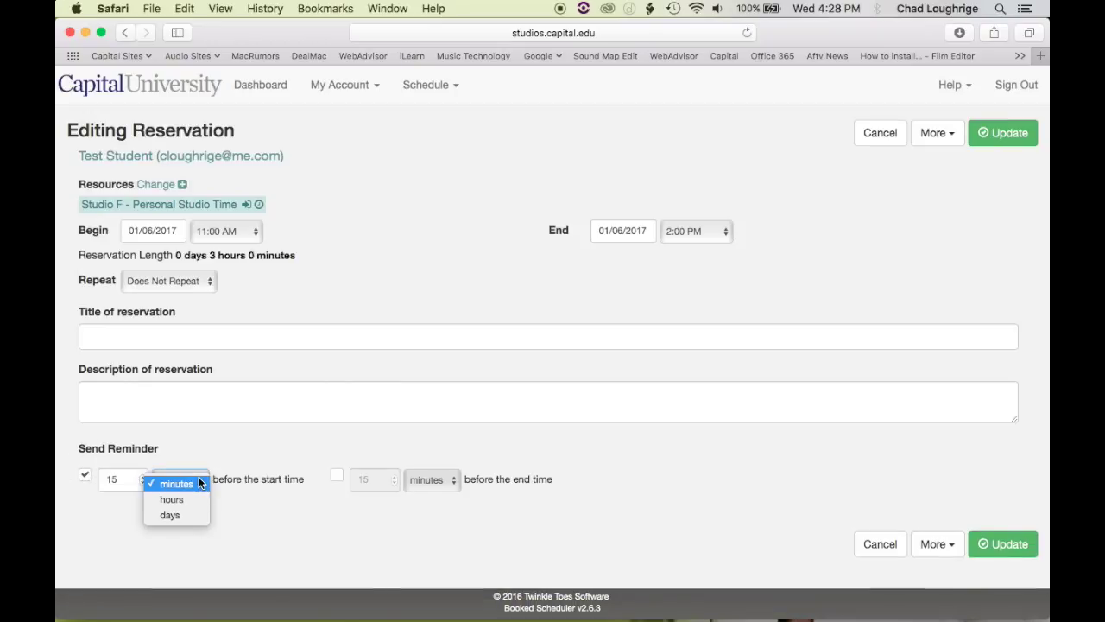
left_click(255, 511)
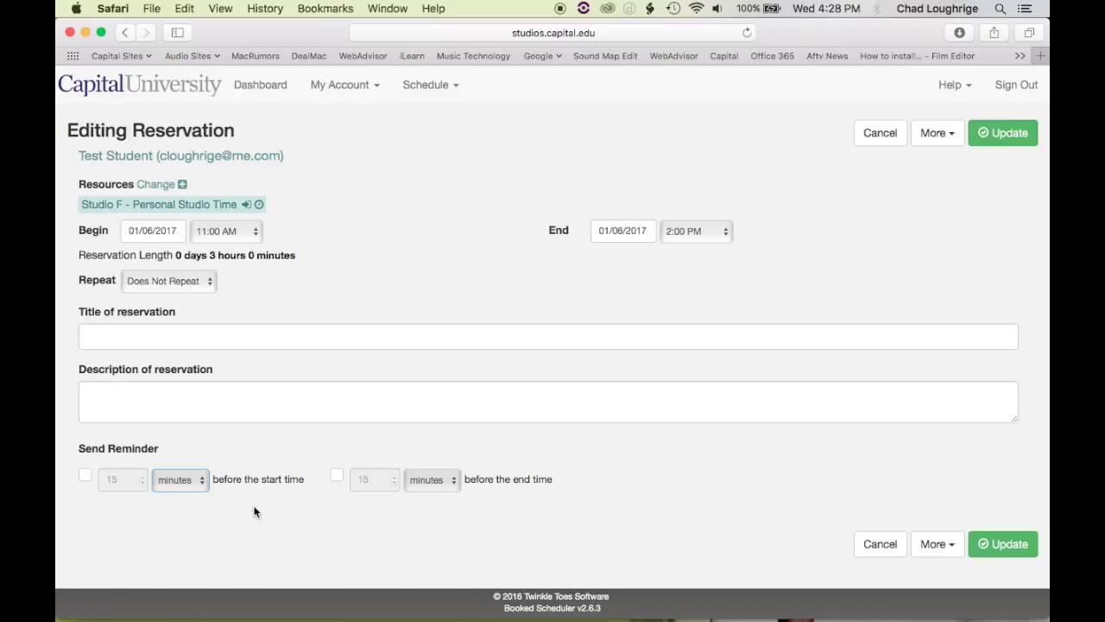
left_click(868, 543)
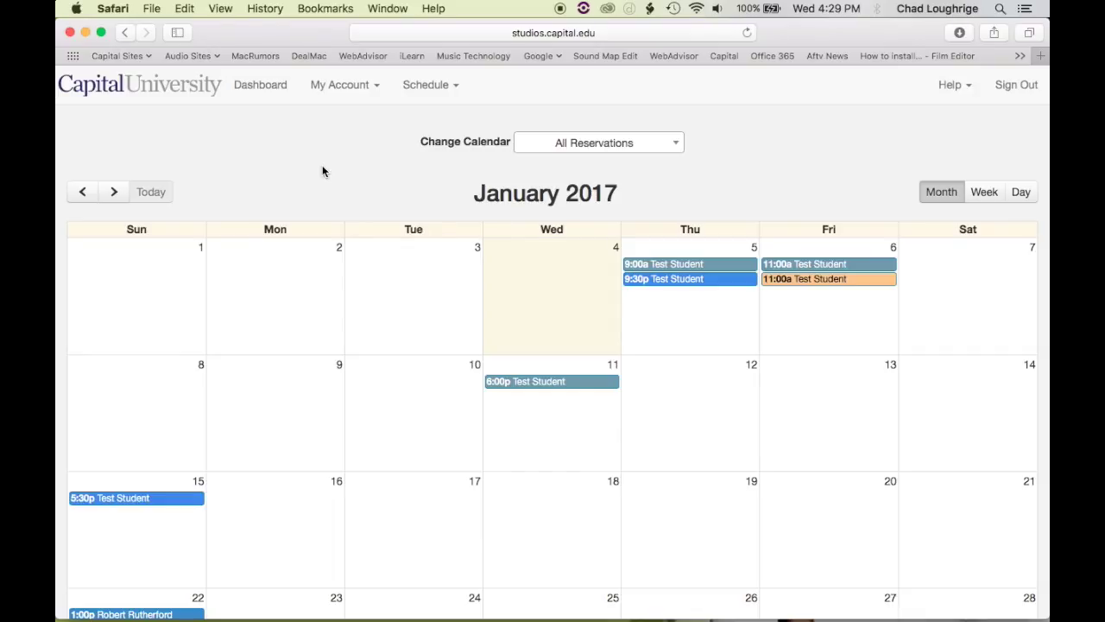
- Set the account's notification preferences to send an email when reservations are created, updated, deleted or approved, and save them
left_click(337, 90)
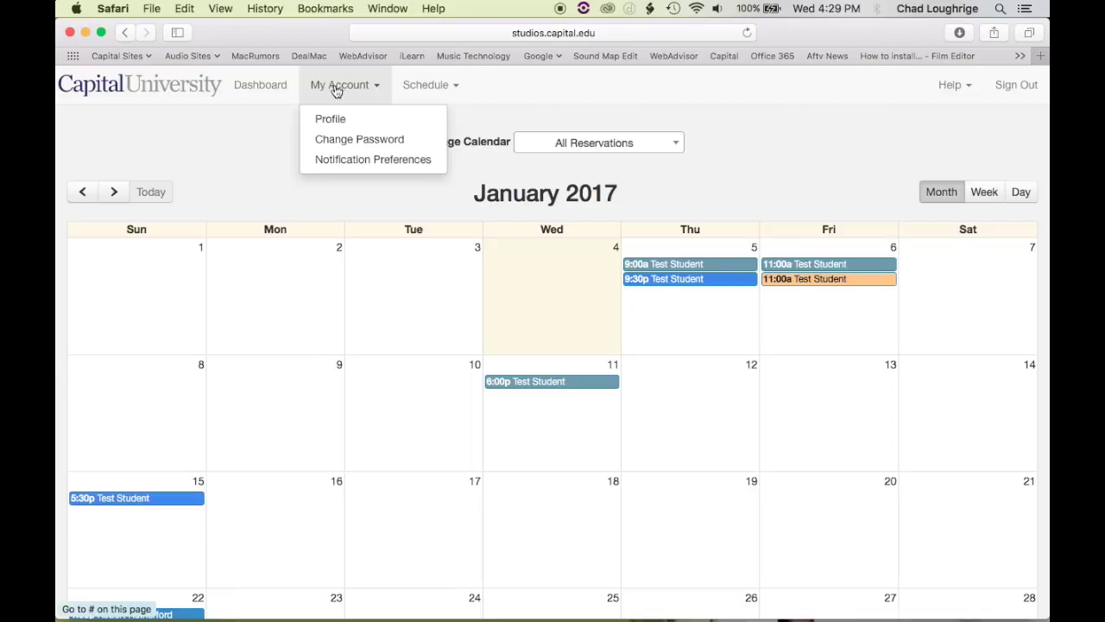
left_click(342, 164)
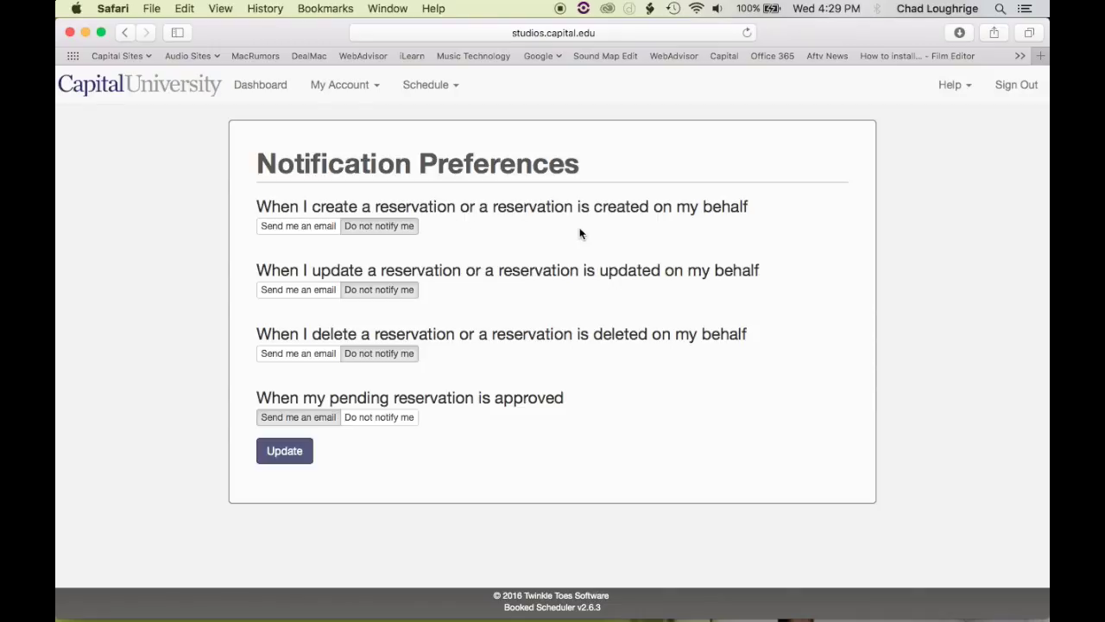
left_click(311, 227)
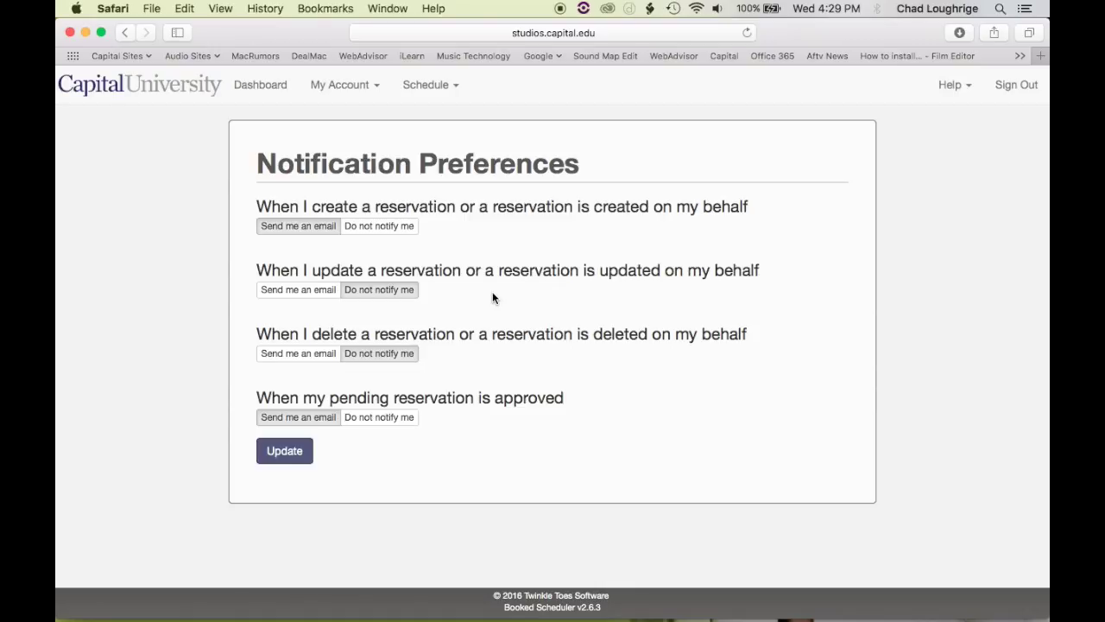
left_click(303, 292)
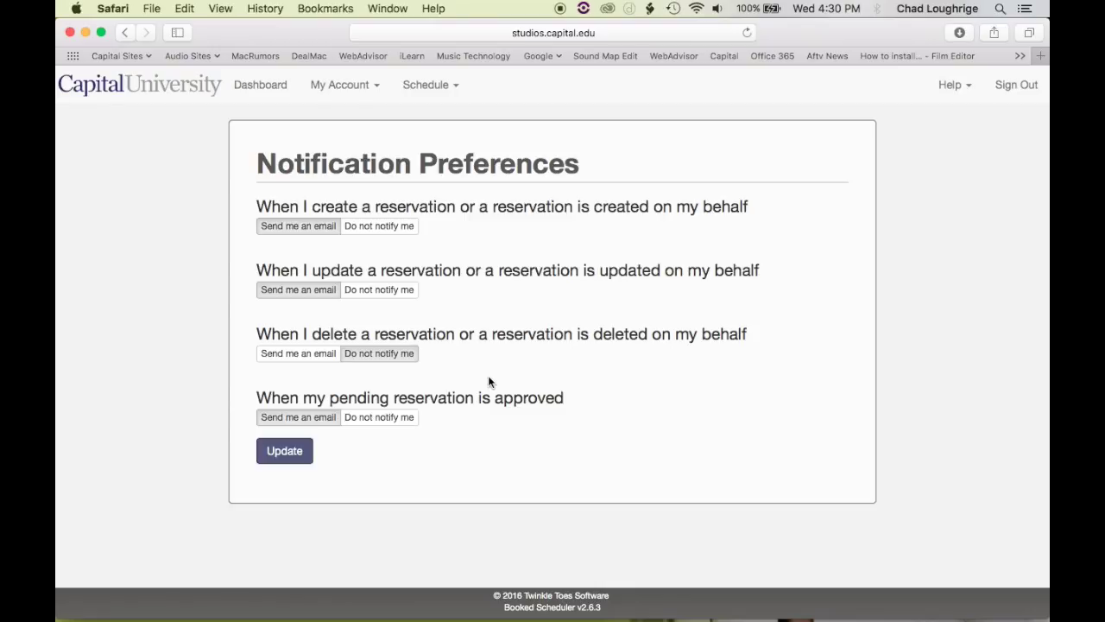
left_click(286, 356)
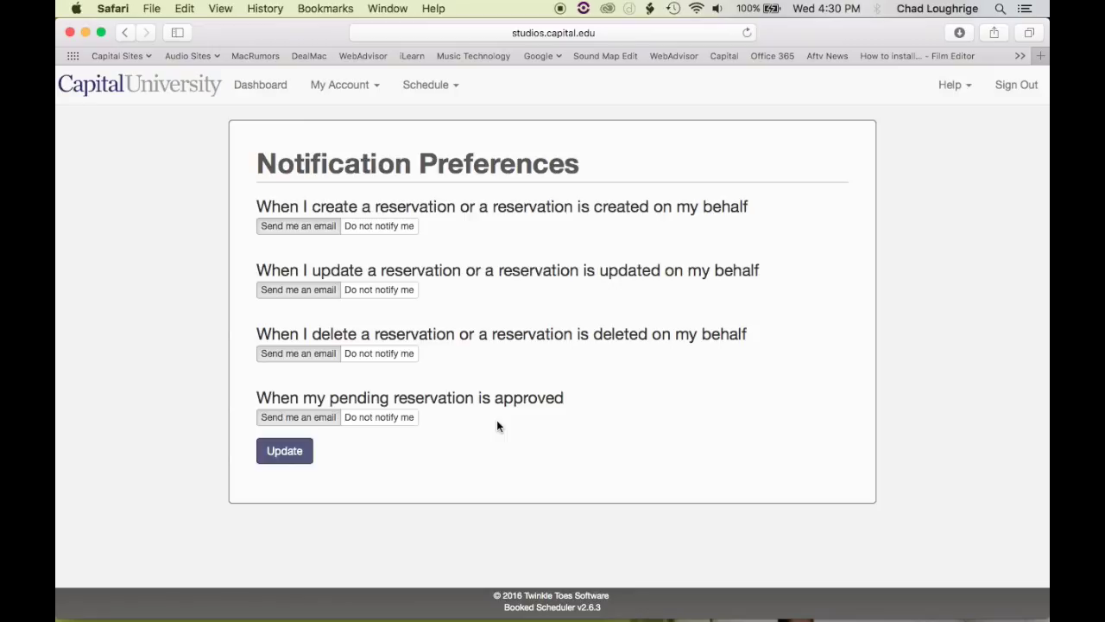
left_click(281, 418)
left_click(293, 453)
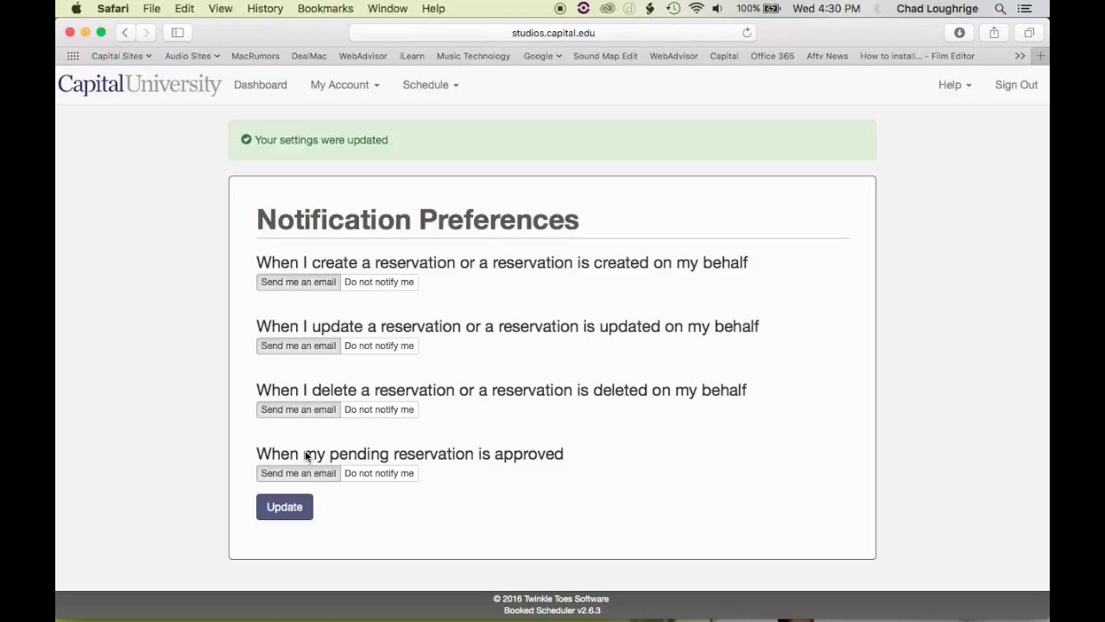